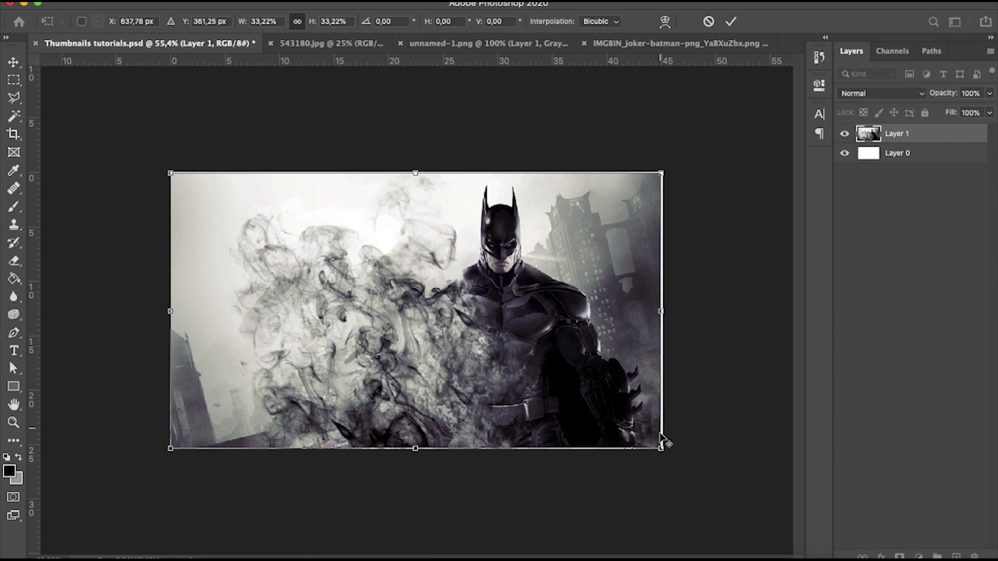
# Enlarge the Batman image layer to about 111% and shift it sideways so its left edge meets the canvas's left edge
pyautogui.moveTo(667, 452); pyautogui.dragTo(668, 454)
pyautogui.click(14, 64)
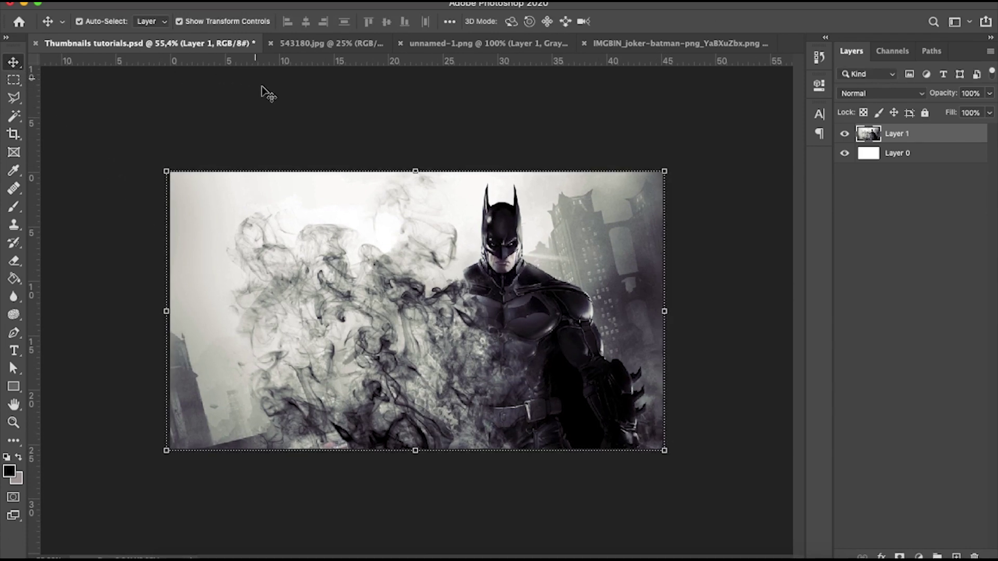
pyautogui.hotkey('ctrl', 't')
pyautogui.moveTo(665, 450); pyautogui.dragTo(693, 466)
pyautogui.moveTo(570, 358); pyautogui.dragTo(601, 356)
pyautogui.press('super+z')
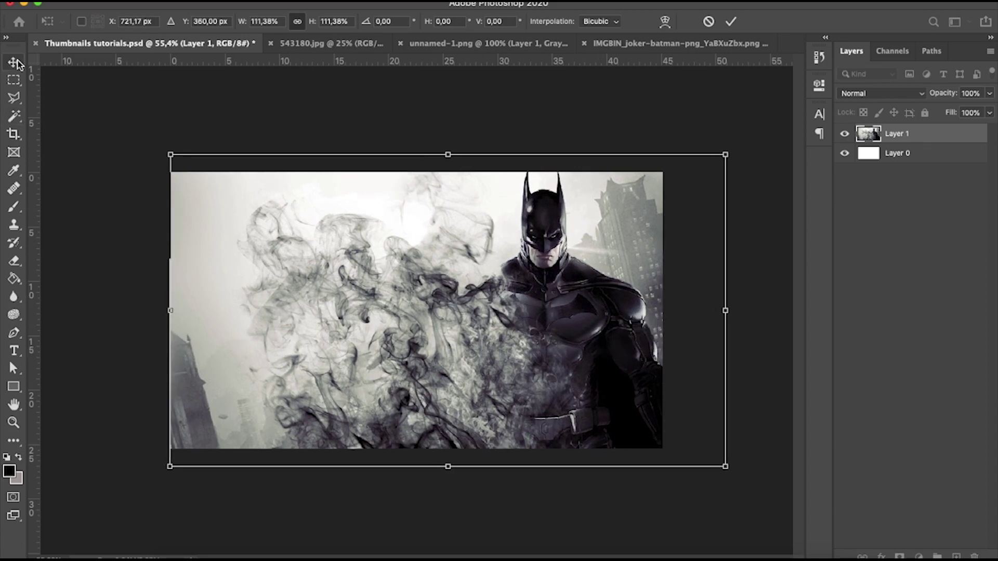
pyautogui.press('Return')
pyautogui.click(189, 123)
# Create a new layer above the Batman image and set the foreground colour to black (000000)
pyautogui.press('super+0')
pyautogui.scroll(3, 411, 230)
pyautogui.scroll(-4, 412, 224)
pyautogui.scroll(1, 414, 226)
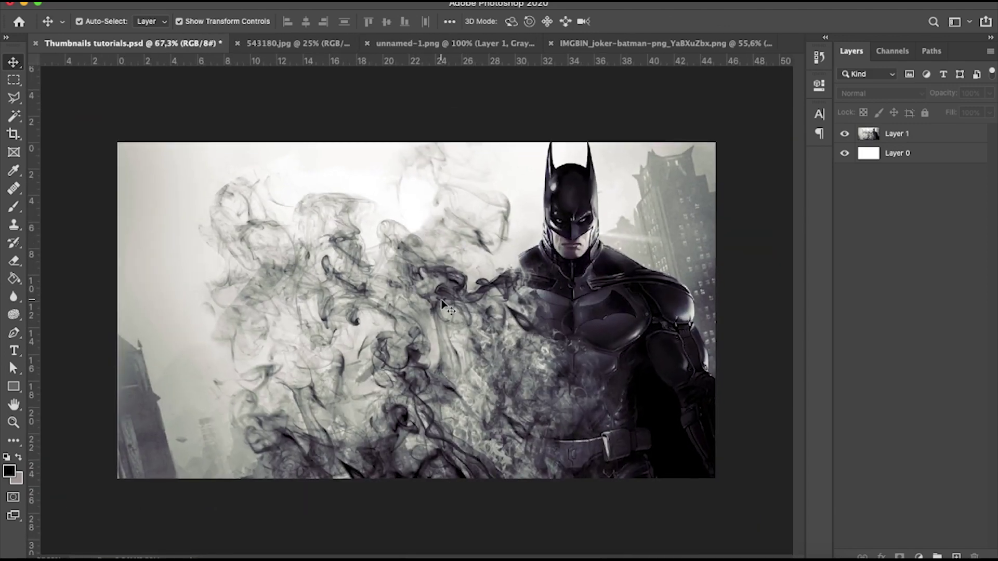
pyautogui.scroll(1, 442, 304)
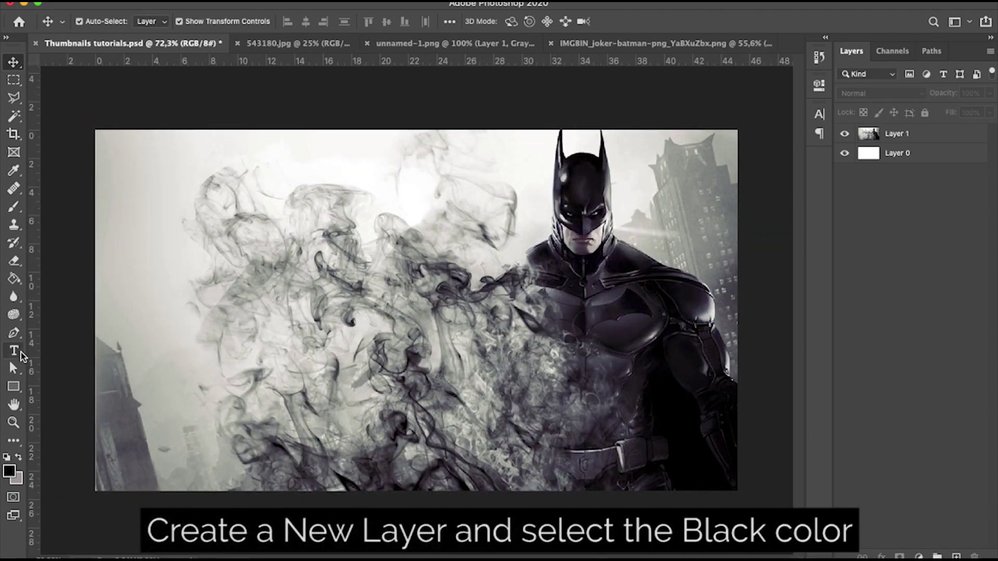
pyautogui.press('super+shift+alt+n')
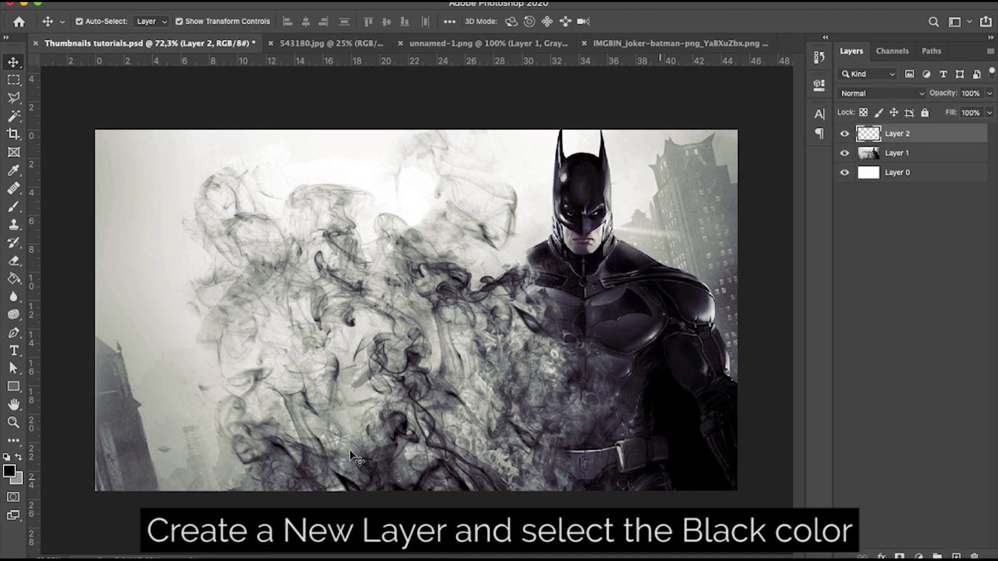
pyautogui.click(9, 471)
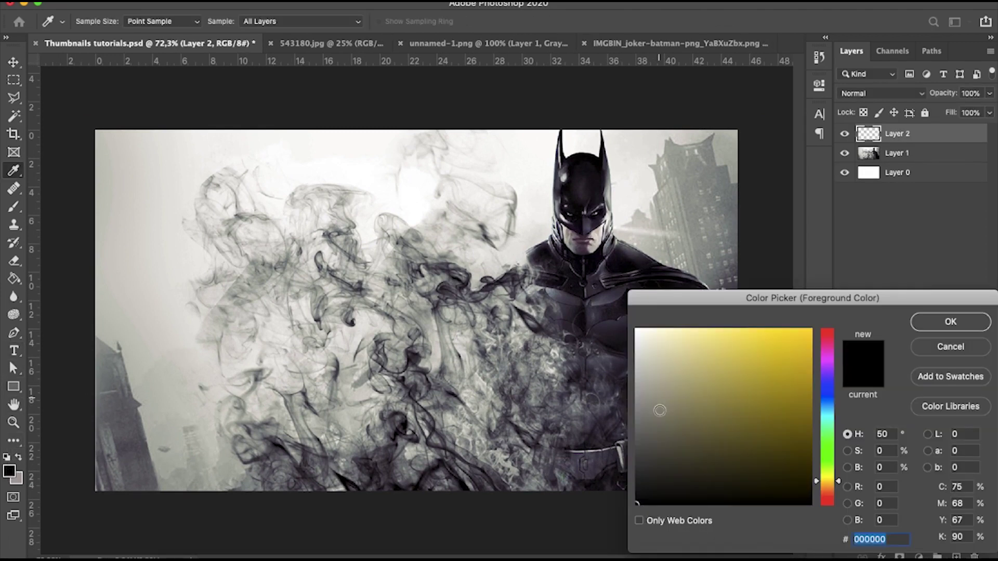
pyautogui.click(950, 322)
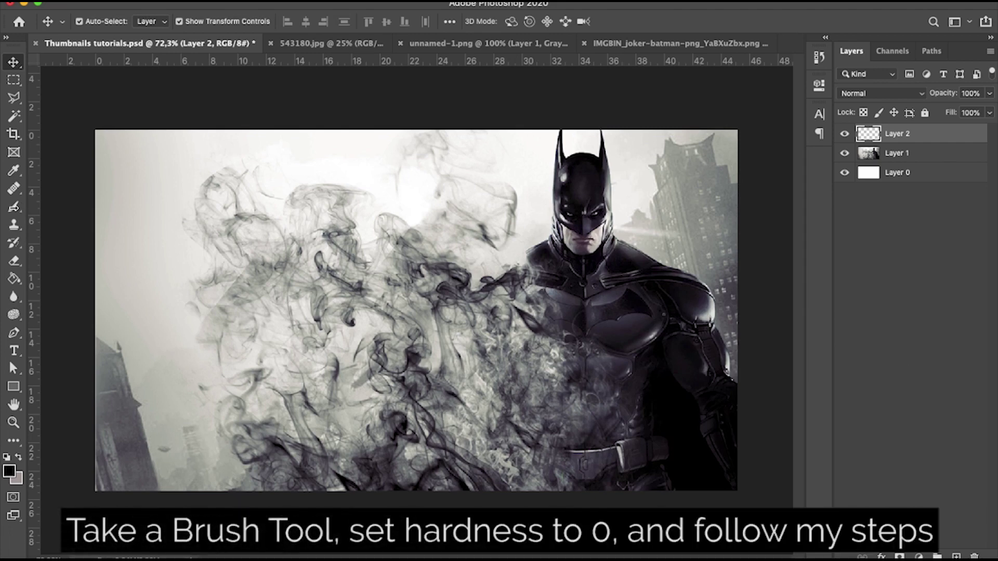
# Paint soft black shading around the image's edges on Layer 2 using the Brush at 444 px with 0% hardness
pyautogui.press('b')
pyautogui.scroll(-5, 178, 205)
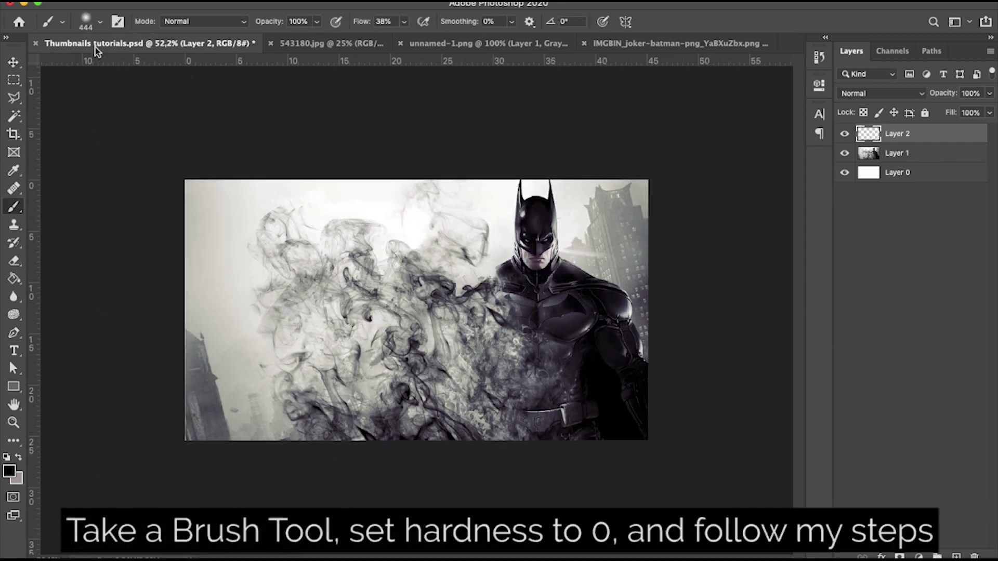
pyautogui.click(100, 23)
pyautogui.click(79, 97)
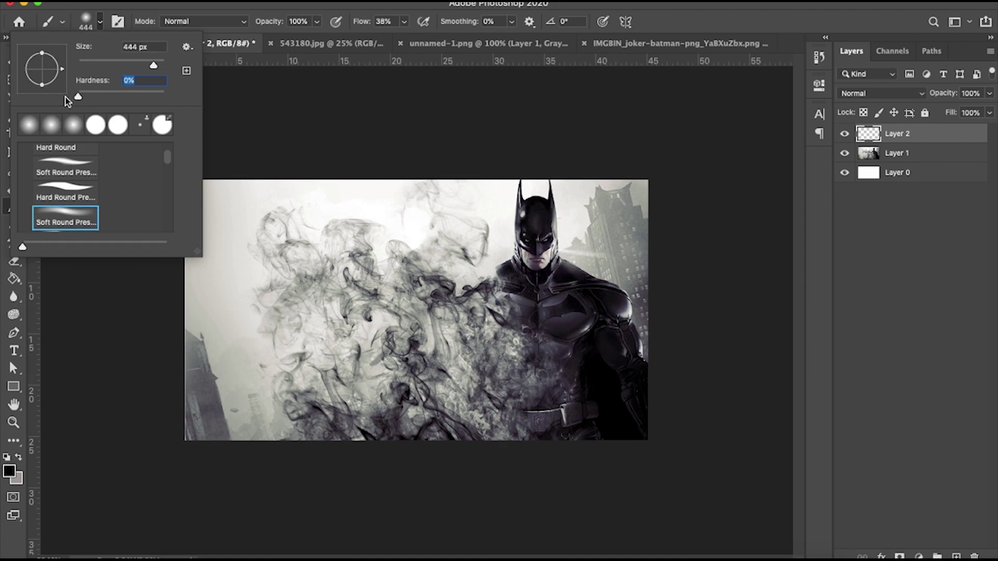
pyautogui.click(105, 27)
pyautogui.moveTo(174, 178)
pyautogui.mouseDown()
pyautogui.moveTo(204, 405)
pyautogui.moveTo(230, 426)
pyautogui.moveTo(308, 437)
pyautogui.moveTo(550, 430)
pyautogui.moveTo(619, 408)
pyautogui.moveTo(650, 289)
pyautogui.moveTo(640, 207)
pyautogui.moveTo(600, 264)
pyautogui.mouseUp()
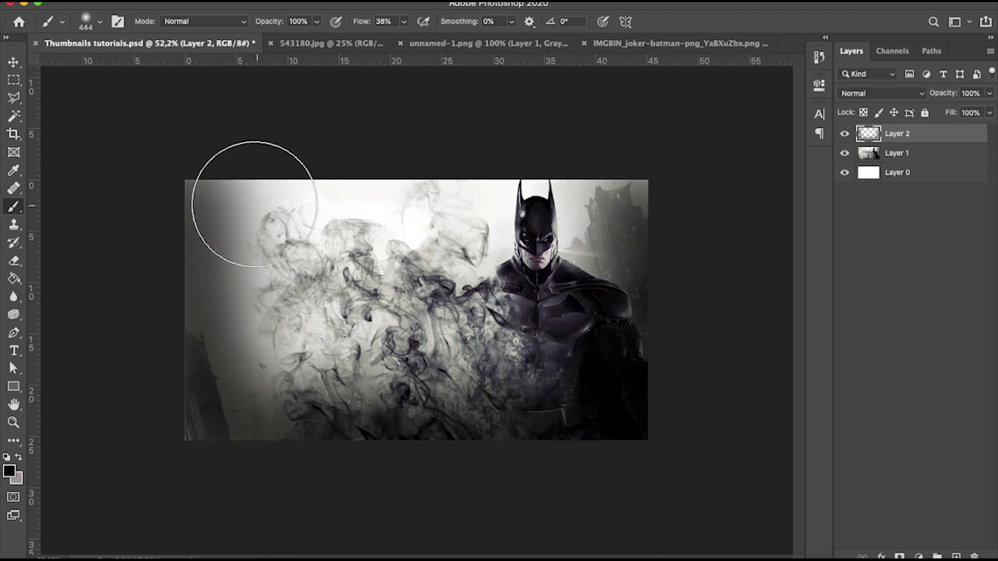
# Lower Layer 2's opacity to 45% and toggle its visibility to compare the shading
pyautogui.click(989, 93)
pyautogui.moveTo(989, 109); pyautogui.dragTo(949, 112)
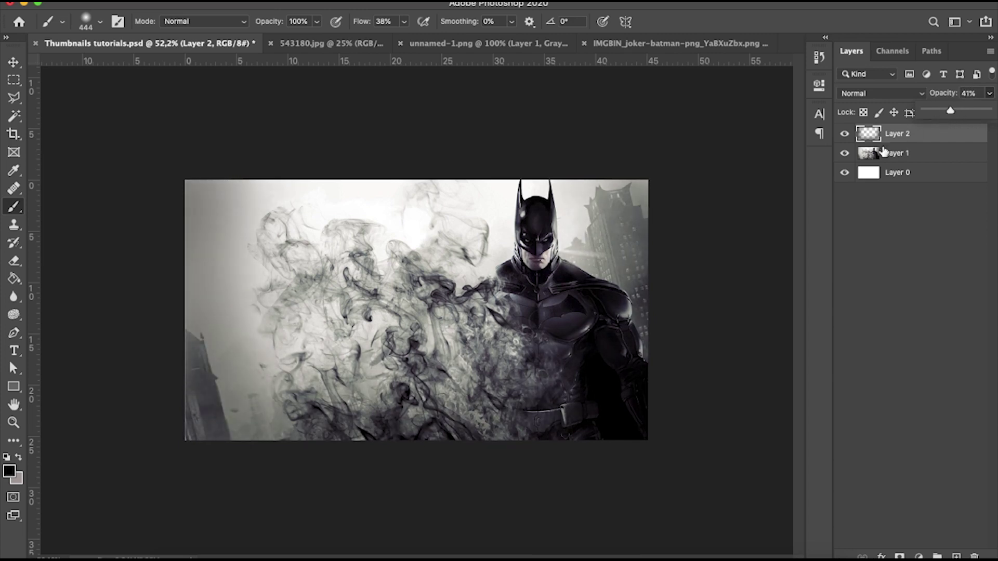
pyautogui.moveTo(951, 110); pyautogui.dragTo(952, 108)
pyautogui.click(844, 134)
pyautogui.click(845, 134)
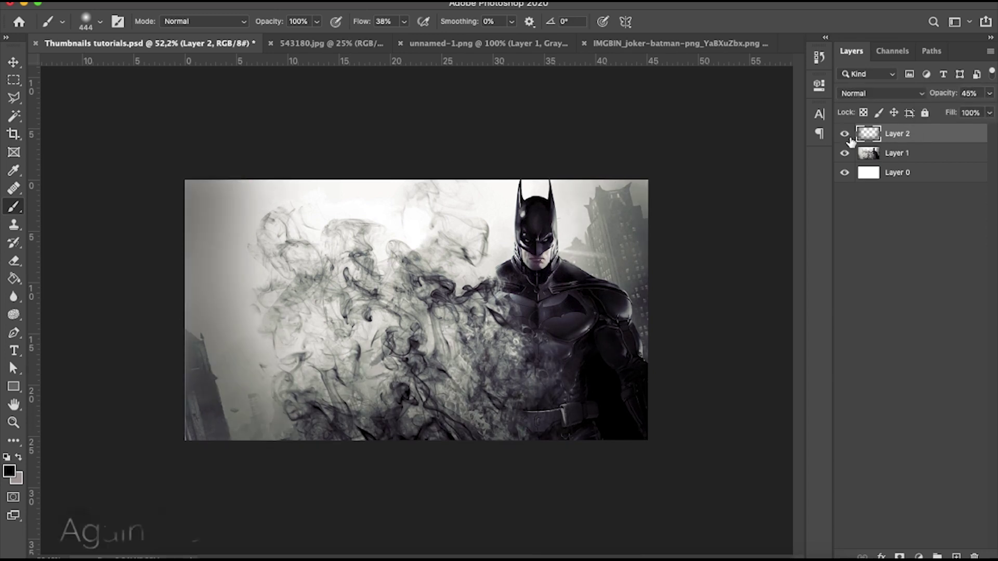
# Create a new layer above Layer 2 and set the foreground colour to white for the Brush
pyautogui.press('super+shift+alt+n')
pyautogui.click(18, 474)
pyautogui.moveTo(671, 393); pyautogui.dragTo(606, 297)
pyautogui.click(952, 323)
pyautogui.press('b')
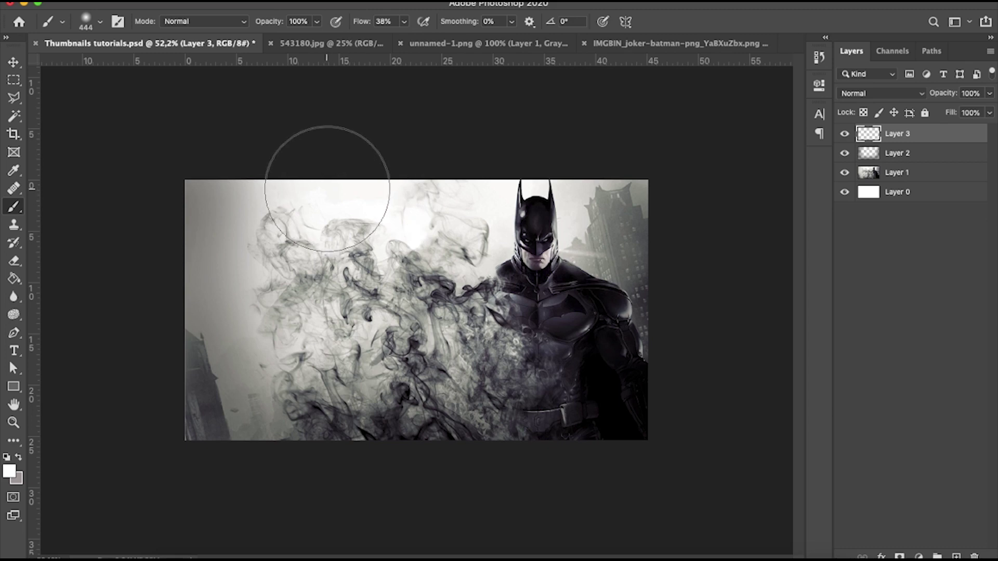
# Paint soft white highlights over the image on Layer 3 and lower the layer's opacity to 61%
pyautogui.moveTo(514, 215)
pyautogui.mouseDown()
pyautogui.moveTo(534, 228)
pyautogui.moveTo(364, 257)
pyautogui.moveTo(303, 240)
pyautogui.moveTo(406, 273)
pyautogui.moveTo(559, 239)
pyautogui.moveTo(646, 256)
pyautogui.mouseUp()
pyautogui.click(990, 93)
pyautogui.moveTo(987, 109)
pyautogui.mouseDown()
pyautogui.moveTo(946, 108)
pyautogui.moveTo(959, 112)
pyautogui.mouseUp()
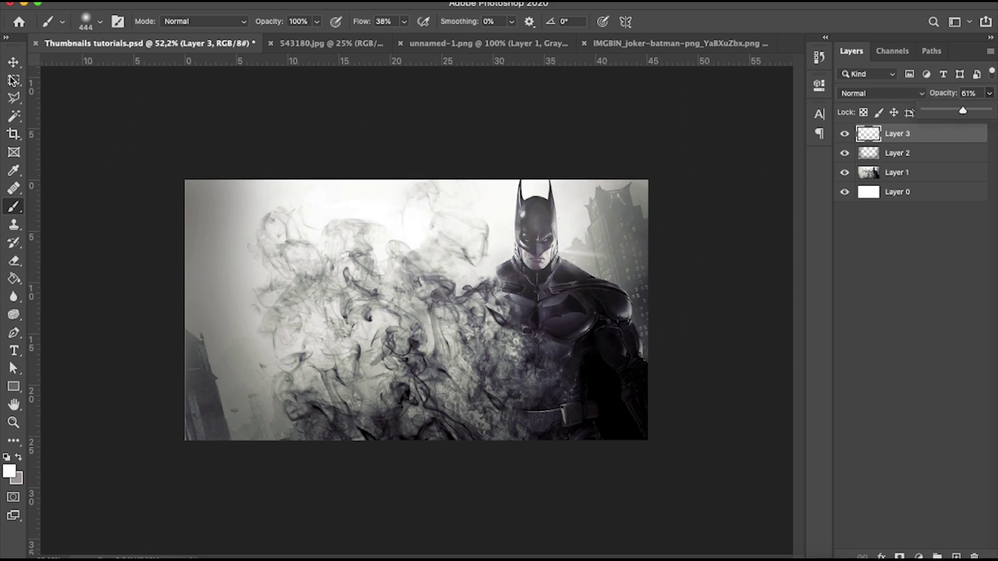
# Deselect the current layer and hide both Layer 3 and Layer 2
pyautogui.press('v')
pyautogui.click(774, 210)
pyautogui.click(845, 133)
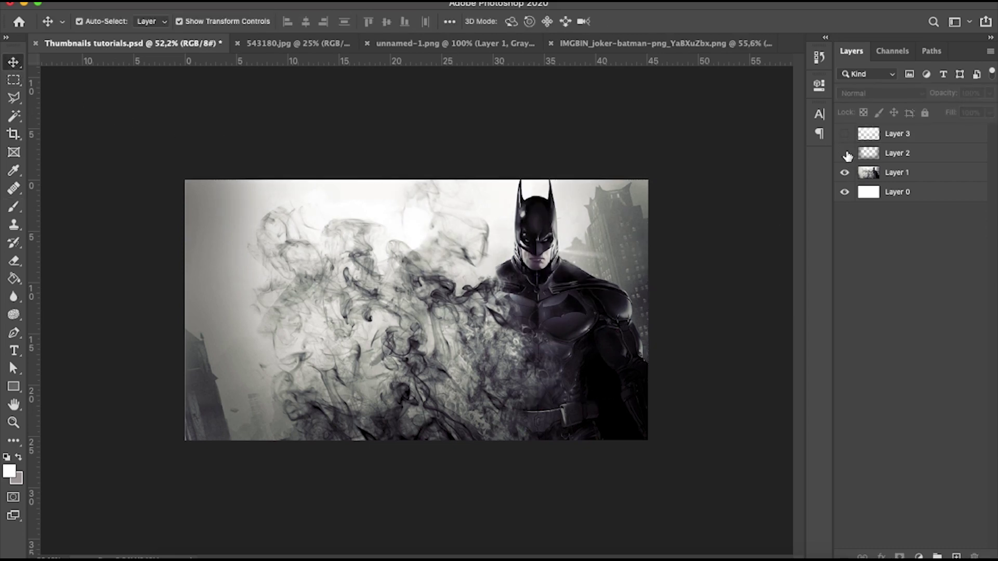
pyautogui.click(845, 152)
# Add the white text "HOW TO MAKE" across the image in BatmanForeverAlternate Regular at 150 pt
pyautogui.press('super+plus')
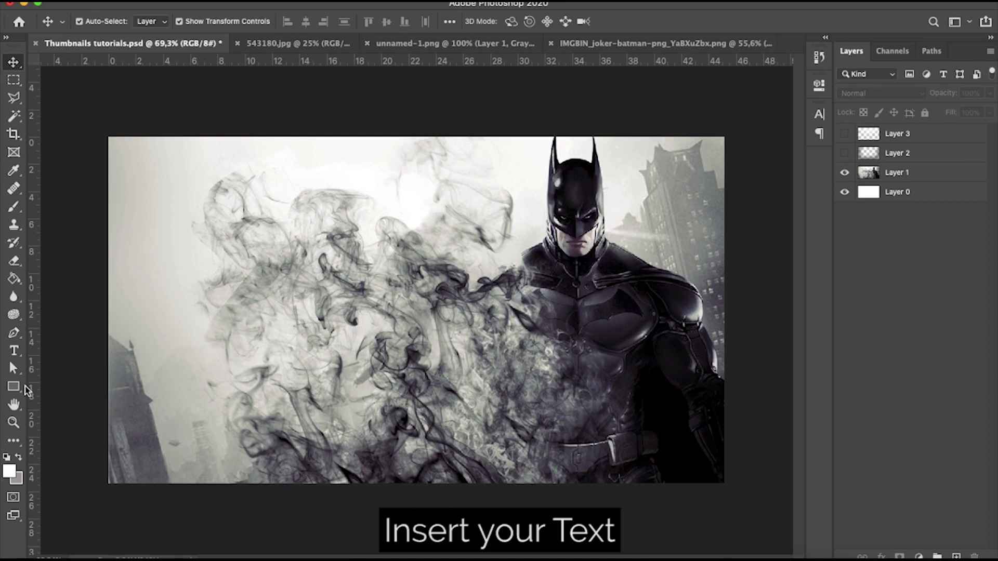
pyautogui.click(14, 351)
pyautogui.click(172, 285)
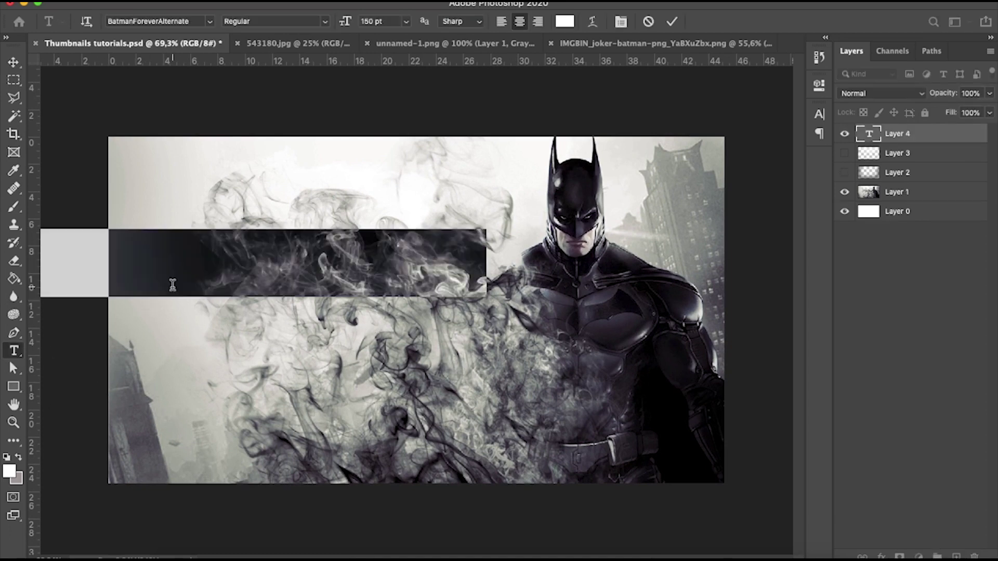
pyautogui.write('HOW T')
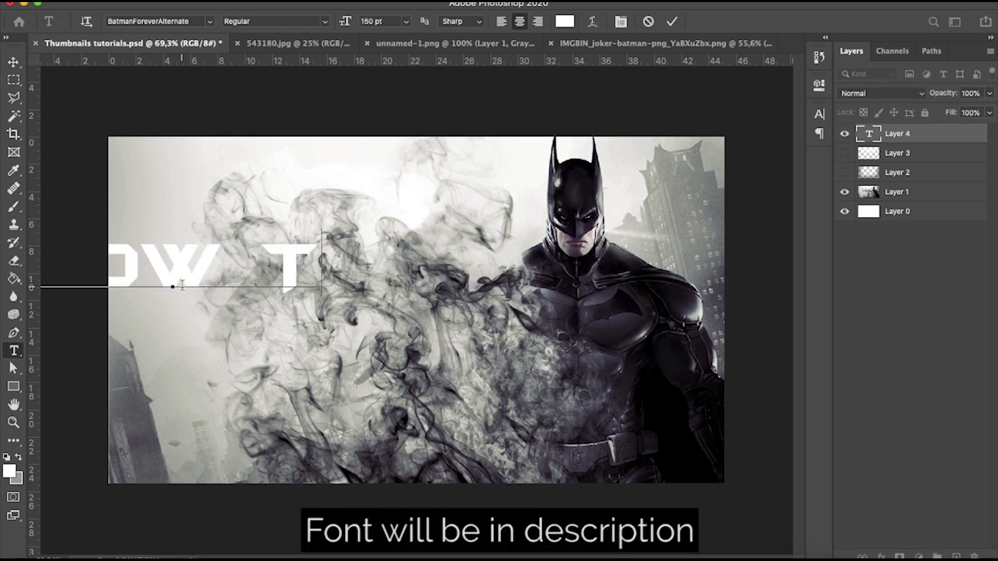
pyautogui.write('O MAKE')
pyautogui.hotkey('ctrl', 'a')
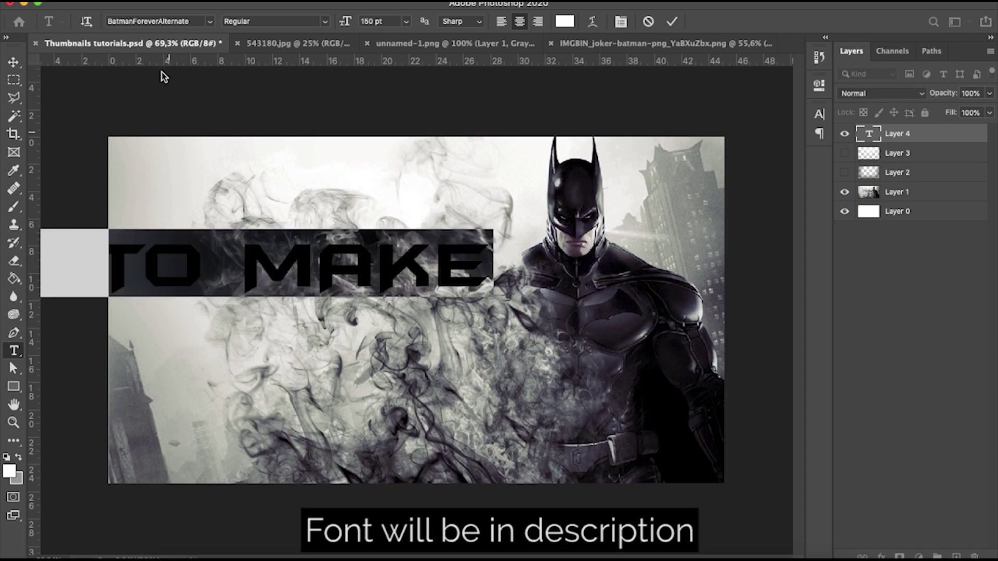
pyautogui.click(168, 22)
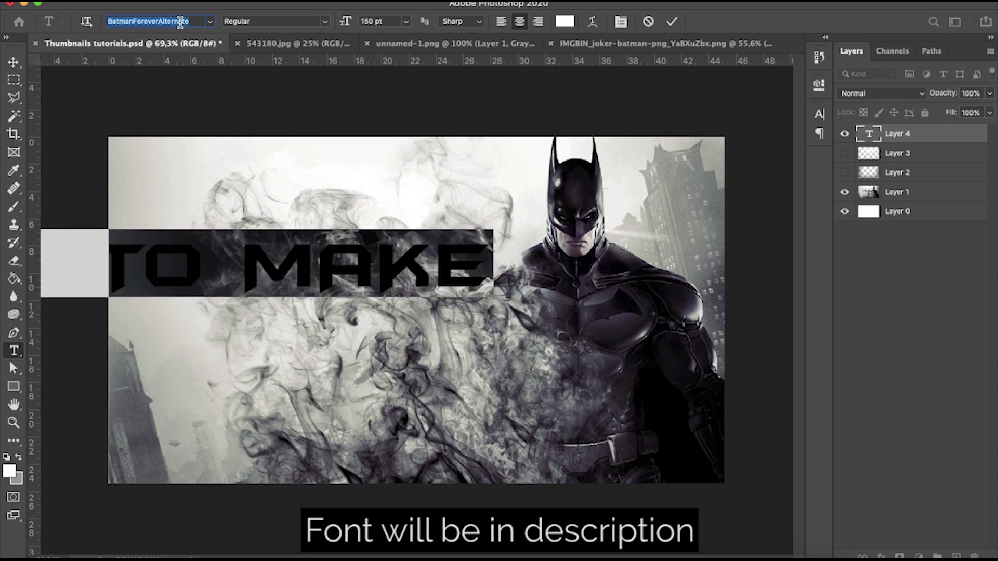
# Scale the "HOW TO MAKE" text down to about 132 pt and move it into the upper half of the canvas
pyautogui.click(14, 62)
pyautogui.moveTo(333, 266); pyautogui.dragTo(541, 265)
pyautogui.moveTo(697, 275); pyautogui.dragTo(662, 273)
pyautogui.press('Return')
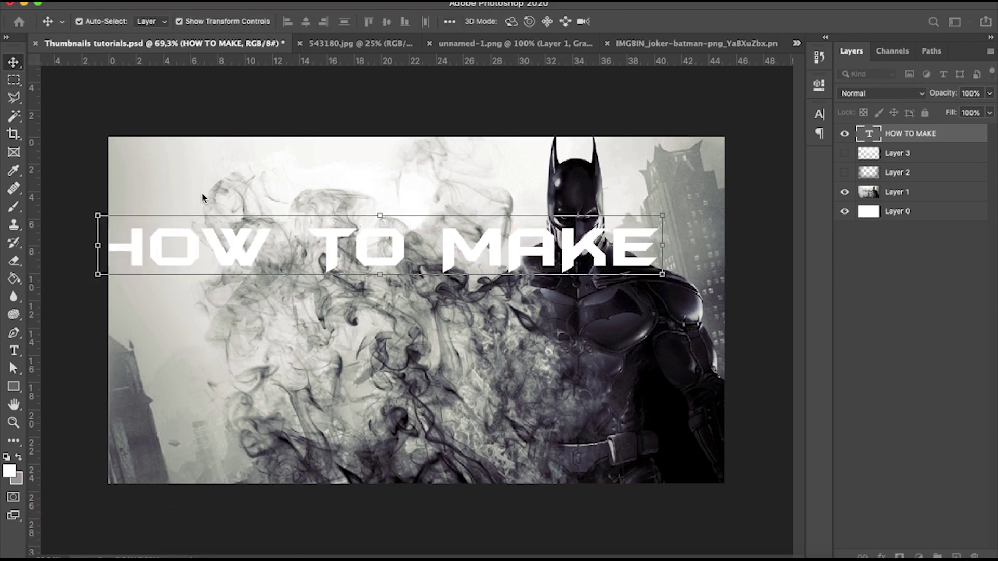
pyautogui.moveTo(364, 259); pyautogui.dragTo(395, 246)
# Add a separate text layer reading "BATMAN" below the "HOW TO MAKE" line
pyautogui.click(14, 351)
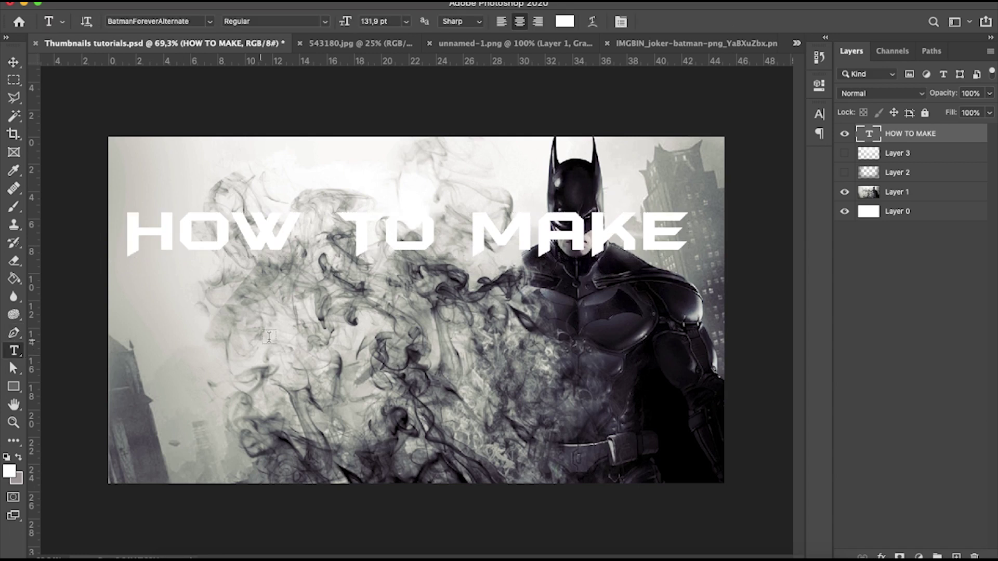
pyautogui.click(271, 339)
pyautogui.write('BATM')
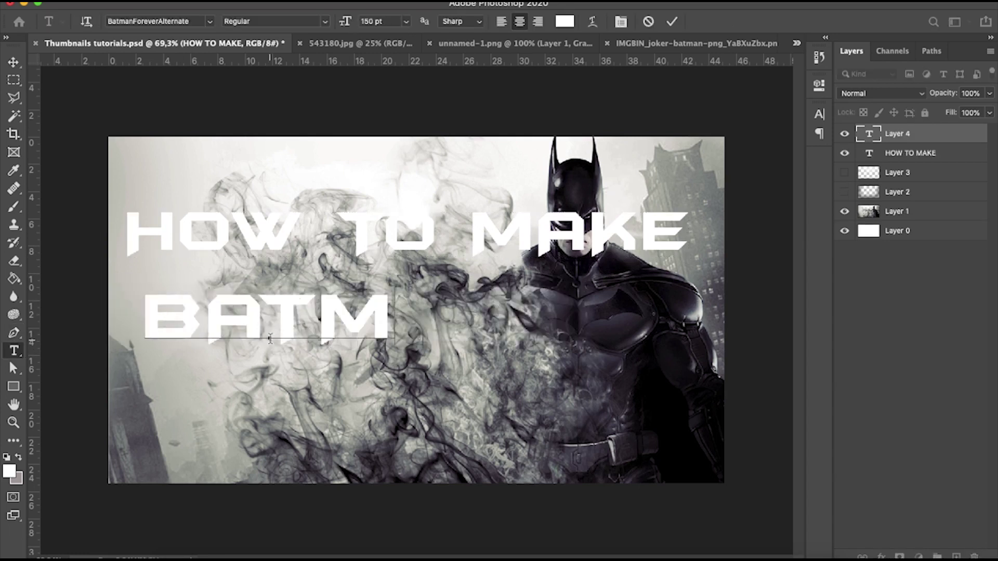
pyautogui.write('AN')
pyautogui.click(14, 62)
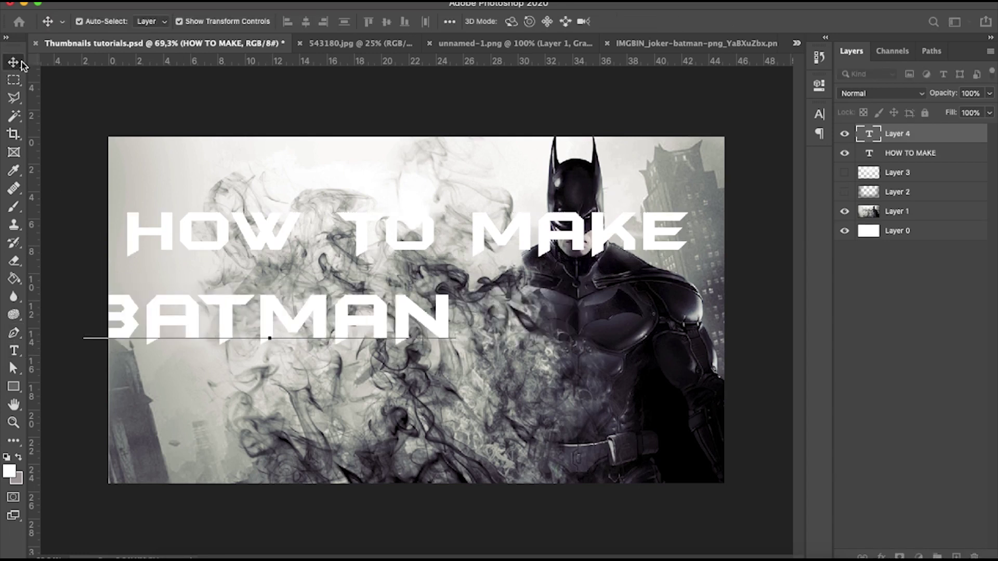
# Enlarge the "BATMAN" text to about 154% and place it directly below "HOW TO MAKE" at a similar width
pyautogui.hotkey('ctrl', 't')
pyautogui.moveTo(459, 352); pyautogui.dragTo(579, 366)
pyautogui.moveTo(552, 327); pyautogui.dragTo(647, 343)
pyautogui.moveTo(713, 364); pyautogui.dragTo(702, 357)
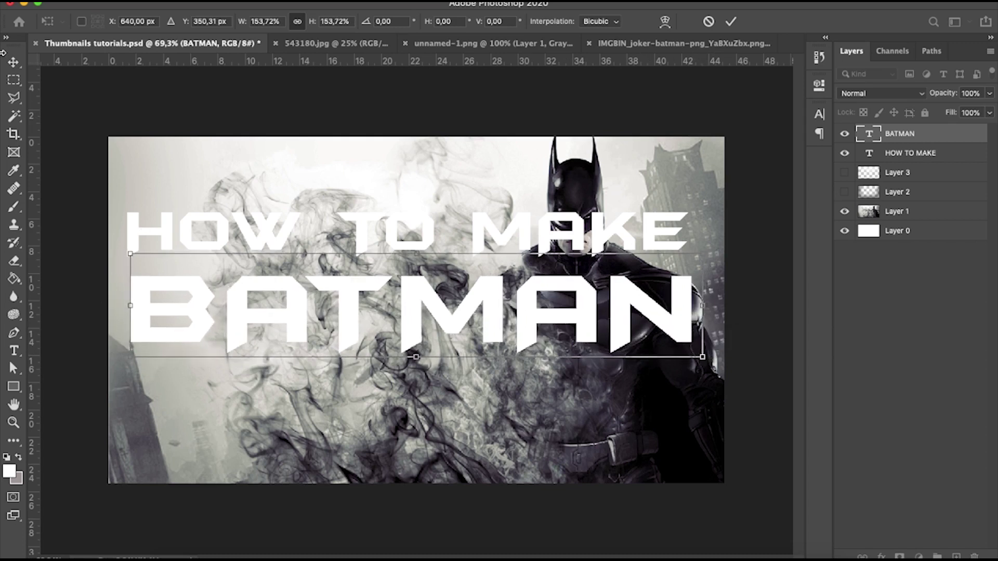
pyautogui.press('Return')
# Centre the "HOW TO MAKE" and "BATMAN" lines horizontally on the canvas, using guides through its centre
pyautogui.moveTo(434, 246); pyautogui.dragTo(439, 245)
pyautogui.click(456, 322)
pyautogui.doubleClick(458, 322)
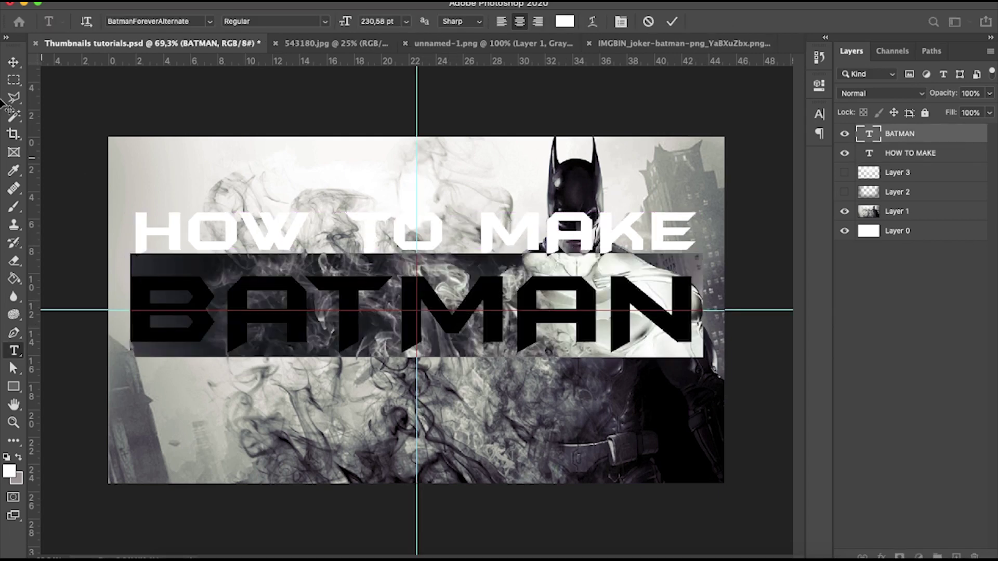
pyautogui.click(14, 62)
pyautogui.moveTo(345, 299); pyautogui.dragTo(350, 299)
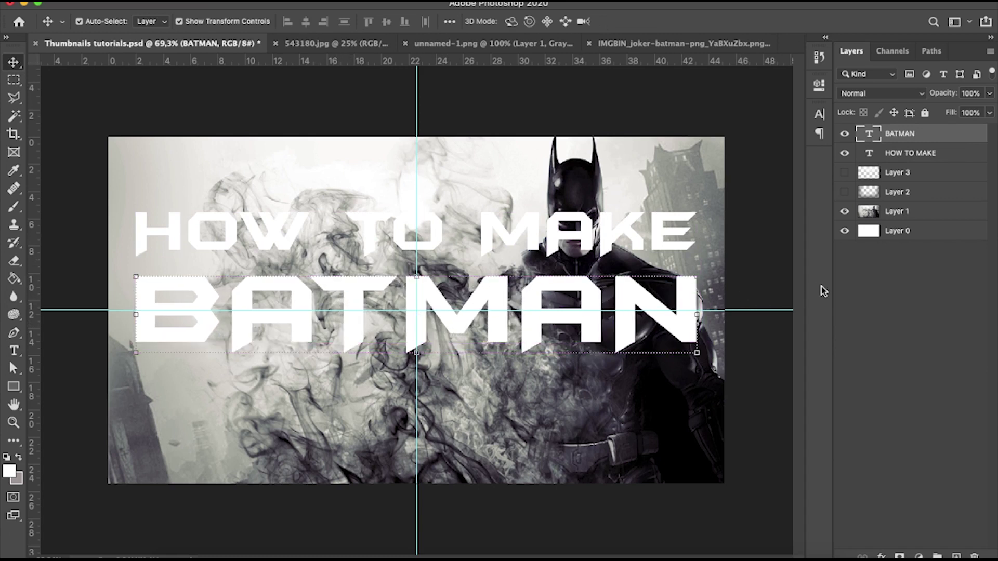
# Check the left alignment of "HOW TO MAKE" and "BATMAN" with a temporary vertical guide, and remove the guide
pyautogui.click(152, 234)
pyautogui.moveTo(32, 236); pyautogui.dragTo(138, 235)
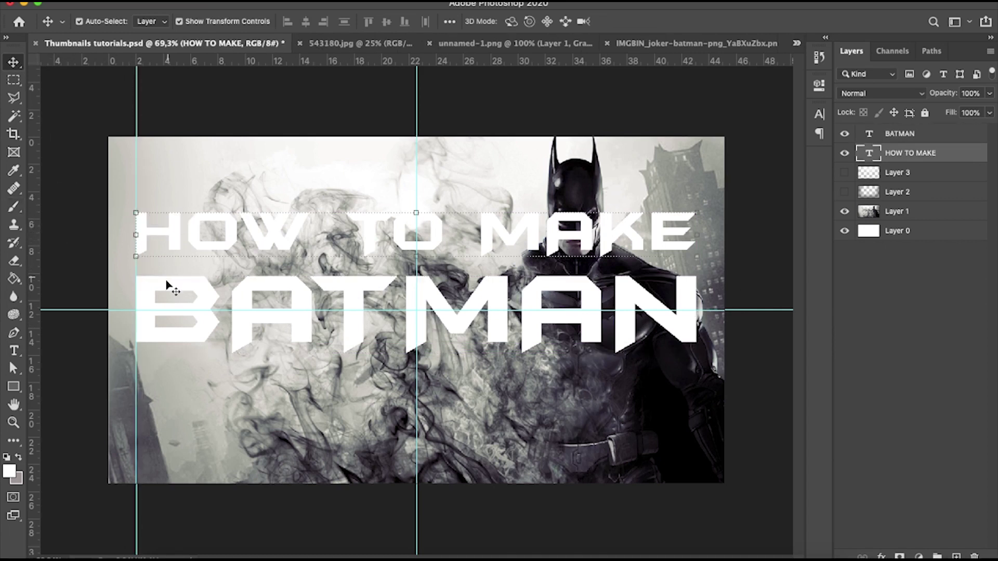
pyautogui.click(166, 291)
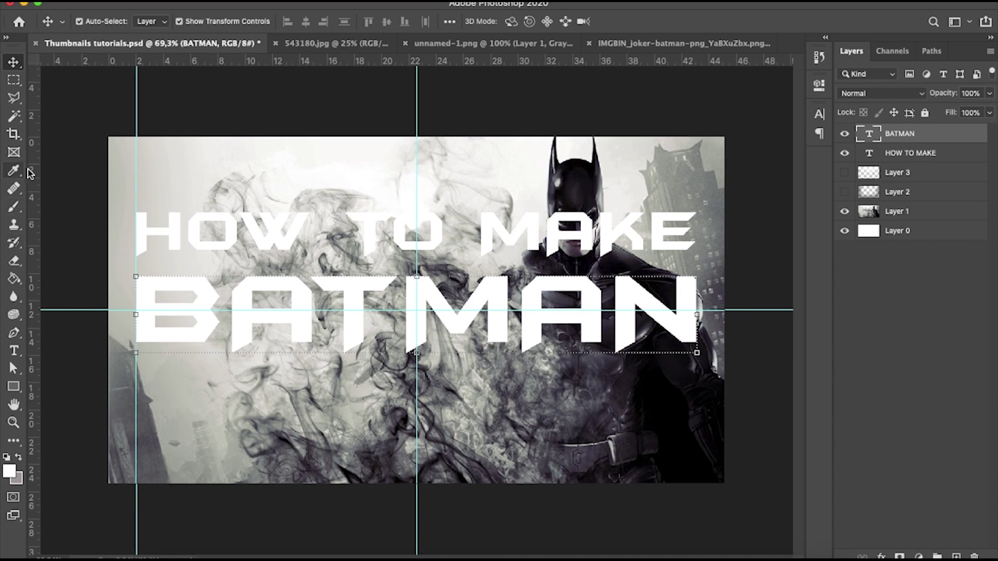
pyautogui.moveTo(134, 165); pyautogui.dragTo(80, 155)
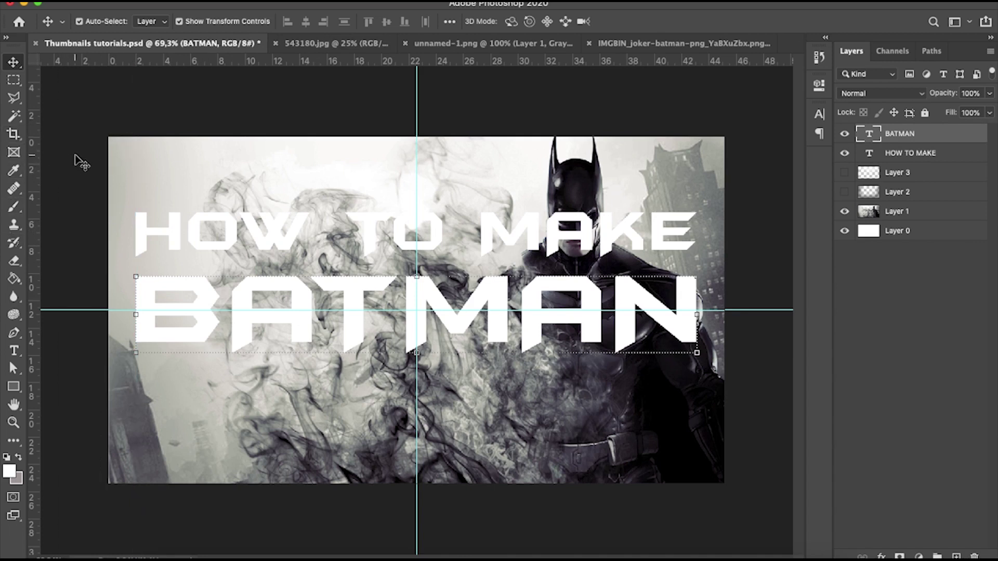
pyautogui.click(81, 156)
# Add a third text layer reading "THUMBNAIL" near the bottom of the image
pyautogui.click(14, 350)
pyautogui.click(318, 450)
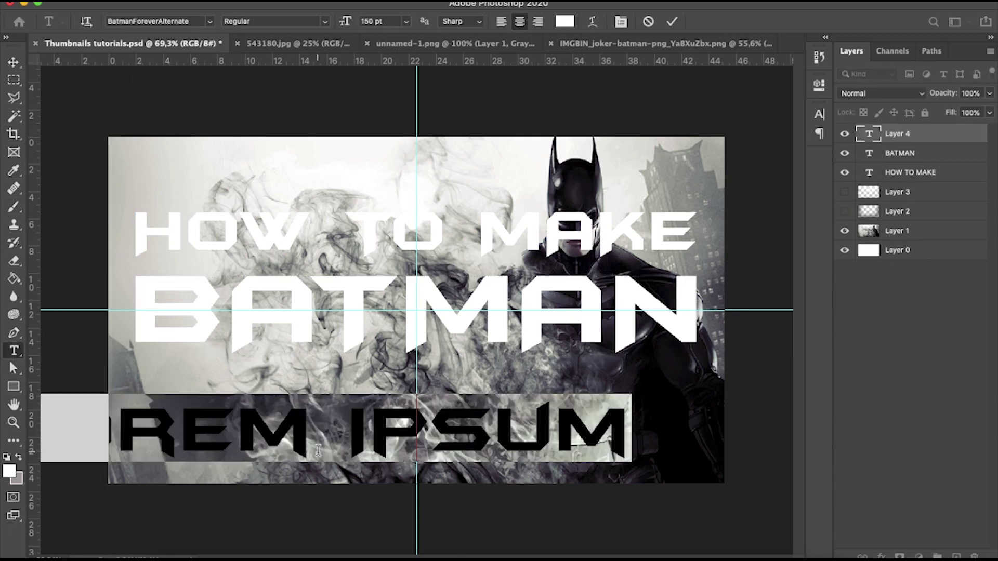
pyautogui.write('THUB')
pyautogui.press('BackSpace')
pyautogui.write('MBNAIL')
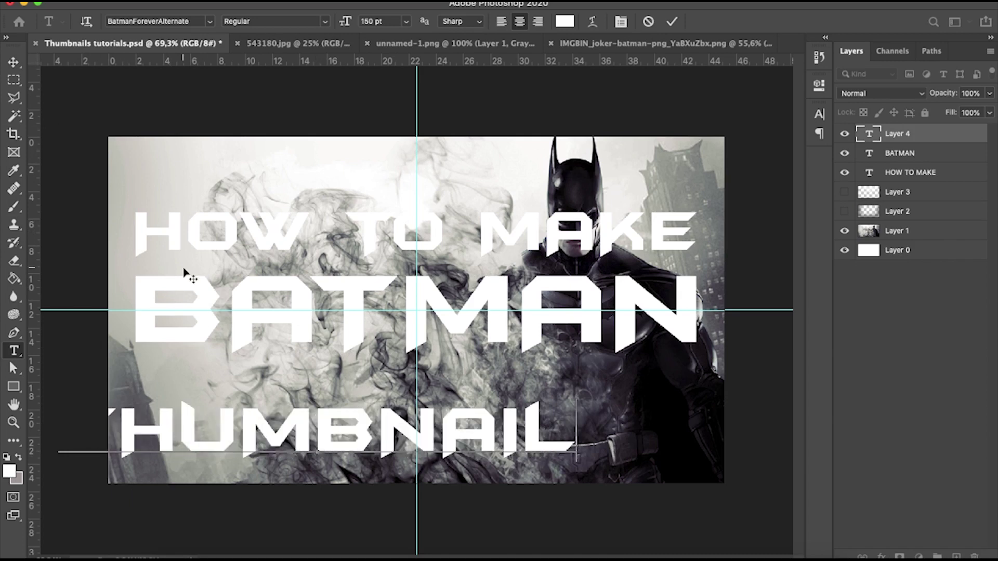
pyautogui.click(14, 62)
# Move the "THUMBNAIL" text below "BATMAN" and nudge it left to centre it on the vertical guide
pyautogui.moveTo(487, 435); pyautogui.dragTo(587, 413)
pyautogui.press('Left')
pyautogui.press('Left')
pyautogui.press('Left')
pyautogui.press('Left')
pyautogui.press('Left')
pyautogui.press('Left')
pyautogui.press('Left')
pyautogui.press('Left')
pyautogui.press('Left')
pyautogui.press('Left')
pyautogui.press('Left')
pyautogui.press('Left')
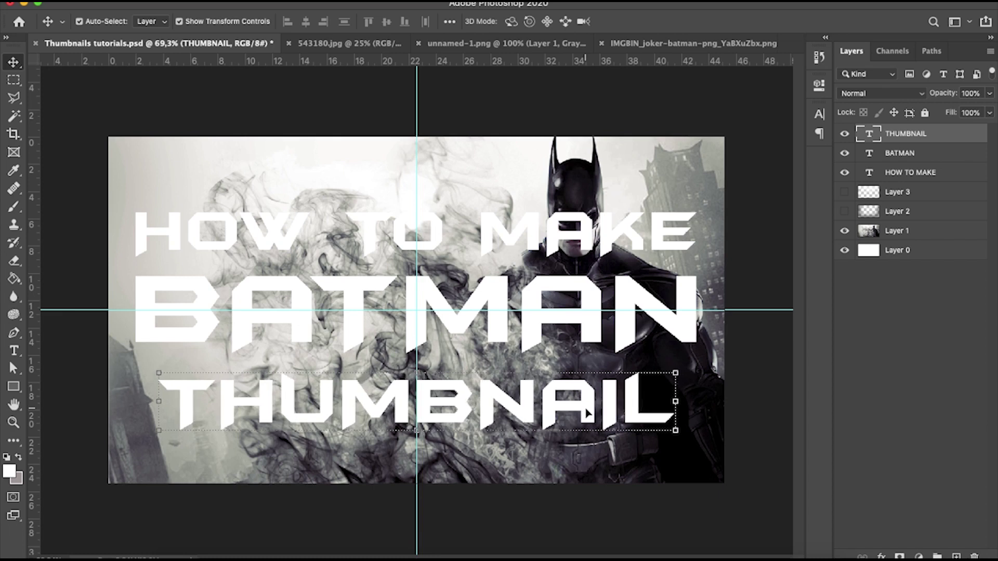
# Scale the "THUMBNAIL" text to 108.37% to match the width of "BATMAN", and move it up directly beneath that line
pyautogui.hotkey('ctrl', 't')
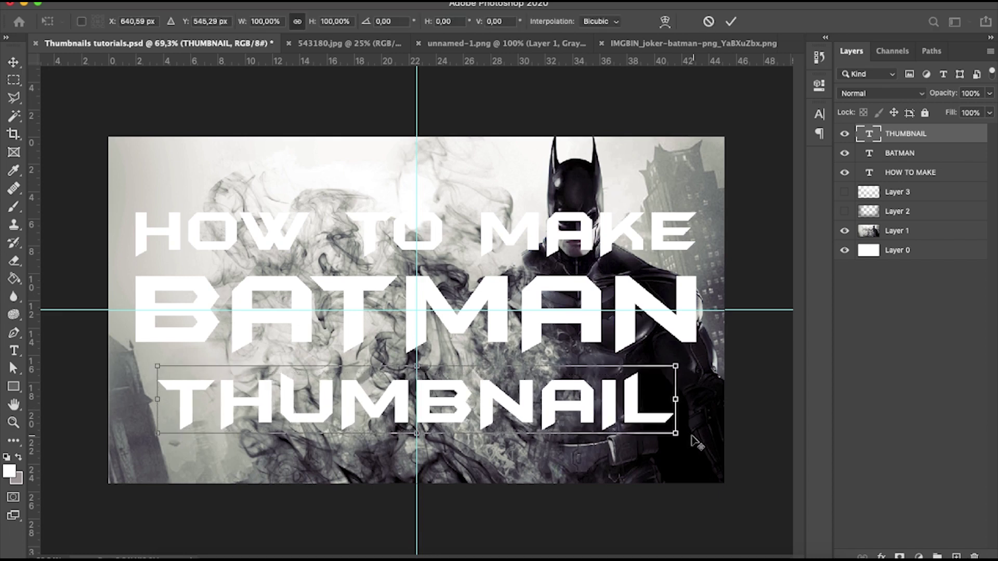
pyautogui.moveTo(675, 433); pyautogui.dragTo(700, 436)
pyautogui.moveTo(563, 423); pyautogui.dragTo(561, 392)
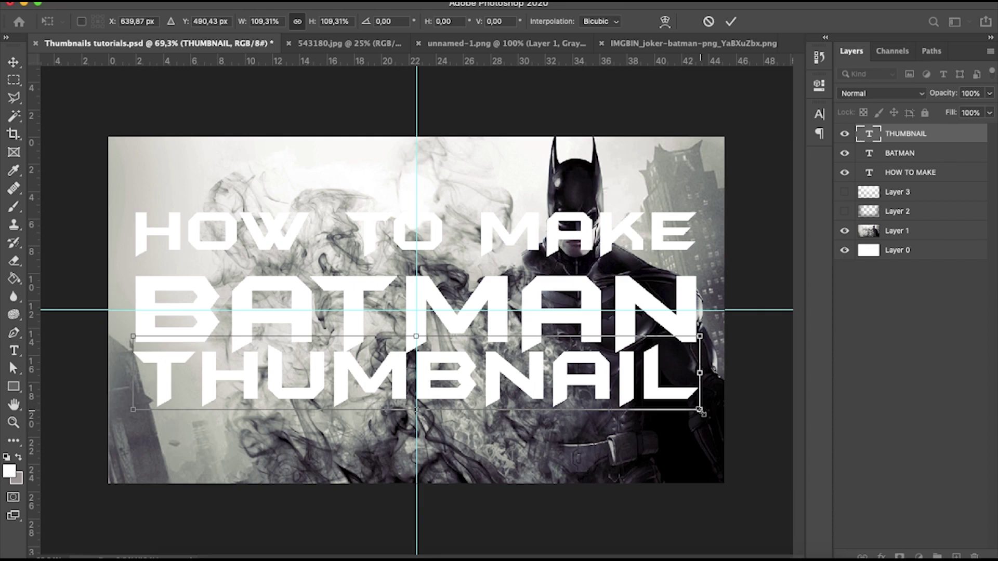
pyautogui.moveTo(700, 411); pyautogui.dragTo(699, 412)
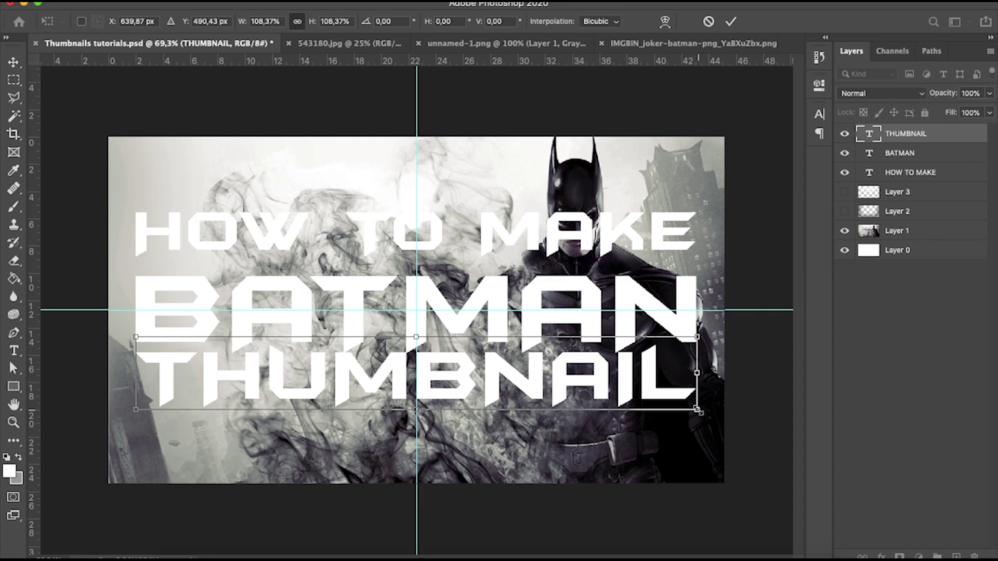
pyautogui.press('Return')
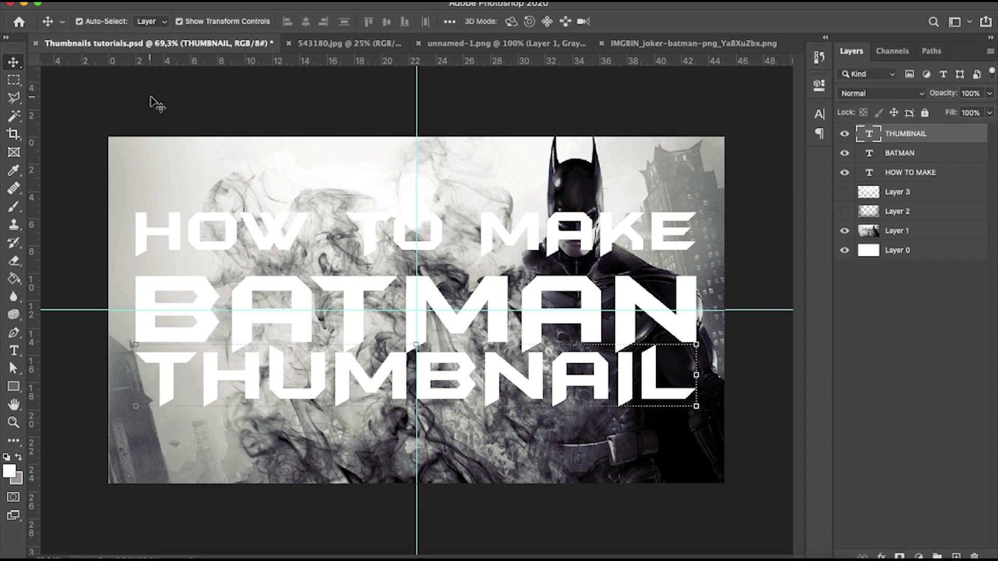
pyautogui.click(156, 100)
# Even out the title's line spacing by moving "THUMBNAIL" slightly down and "HOW TO MAKE" down closer to "BATMAN"
pyautogui.scroll(5, 382, 344)
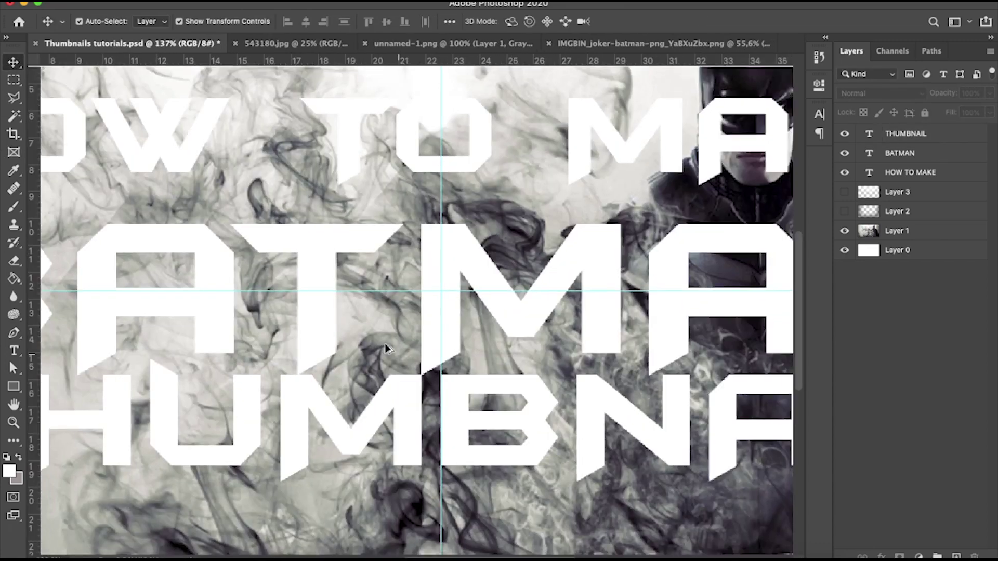
pyautogui.scroll(-6, 384, 343)
pyautogui.scroll(2, 388, 345)
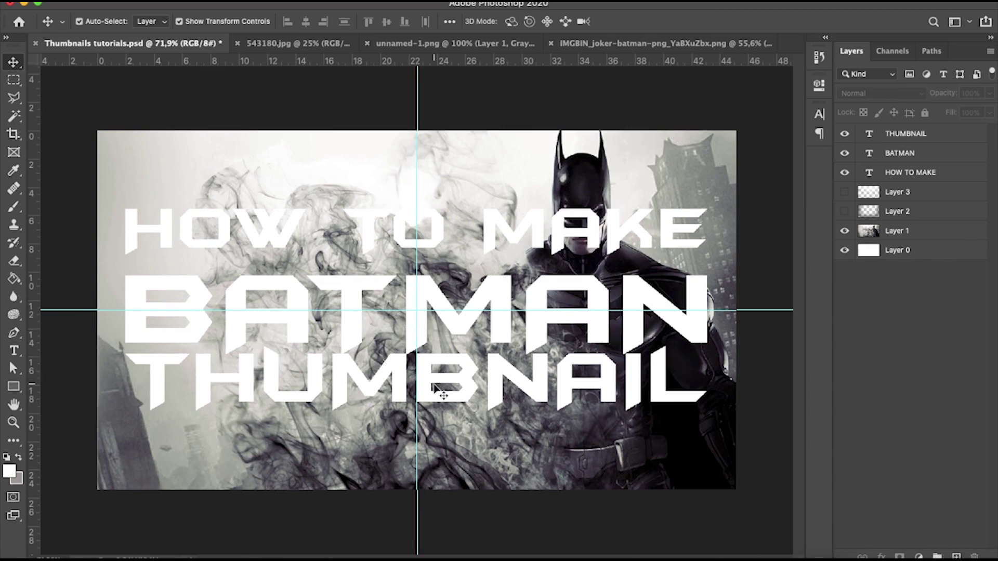
pyautogui.moveTo(433, 385); pyautogui.dragTo(435, 393)
pyautogui.moveTo(442, 237)
pyautogui.mouseDown()
pyautogui.moveTo(441, 252)
pyautogui.moveTo(441, 242)
pyautogui.mouseUp()
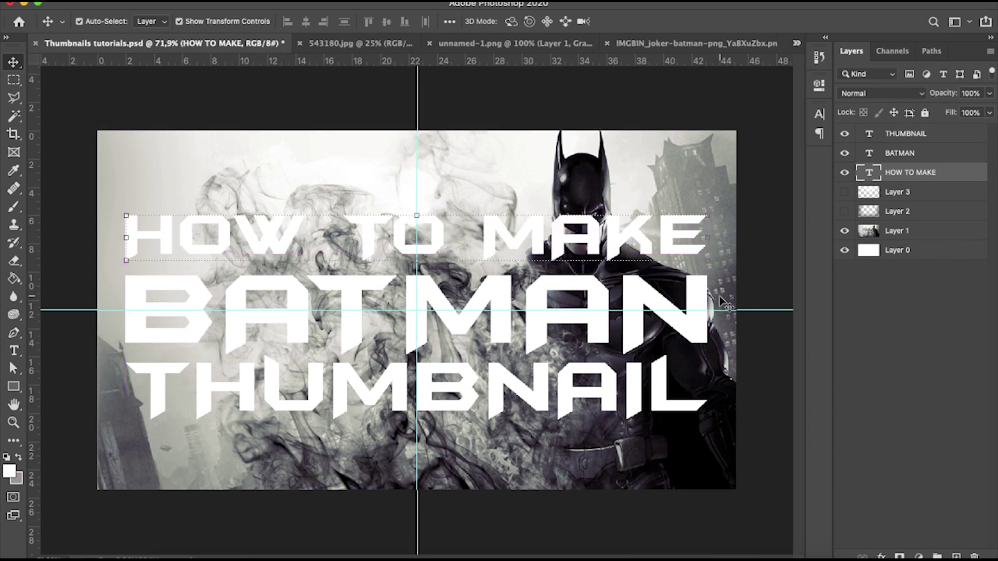
pyautogui.click(733, 312)
pyautogui.moveTo(433, 245); pyautogui.dragTo(438, 255)
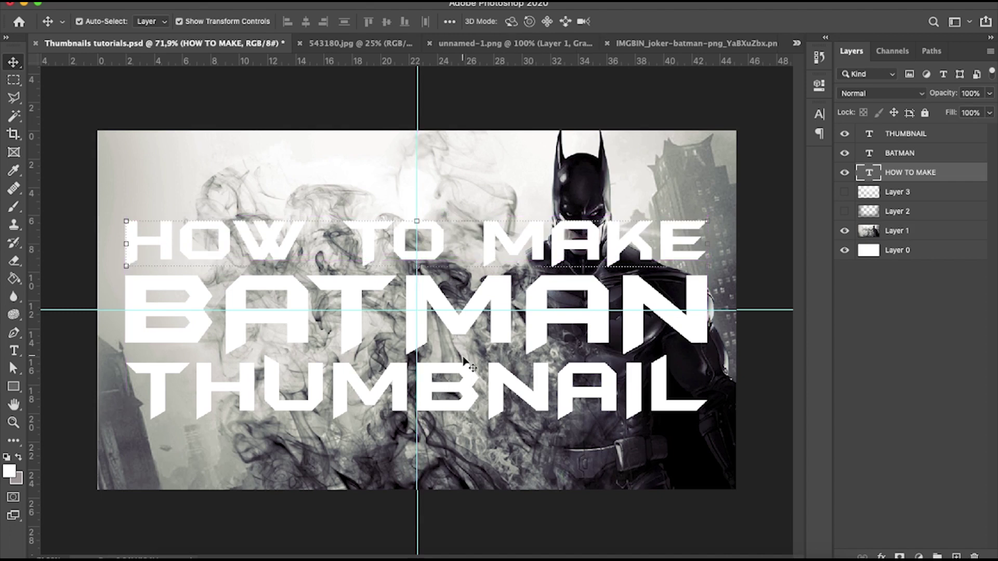
pyautogui.moveTo(470, 391); pyautogui.dragTo(472, 397)
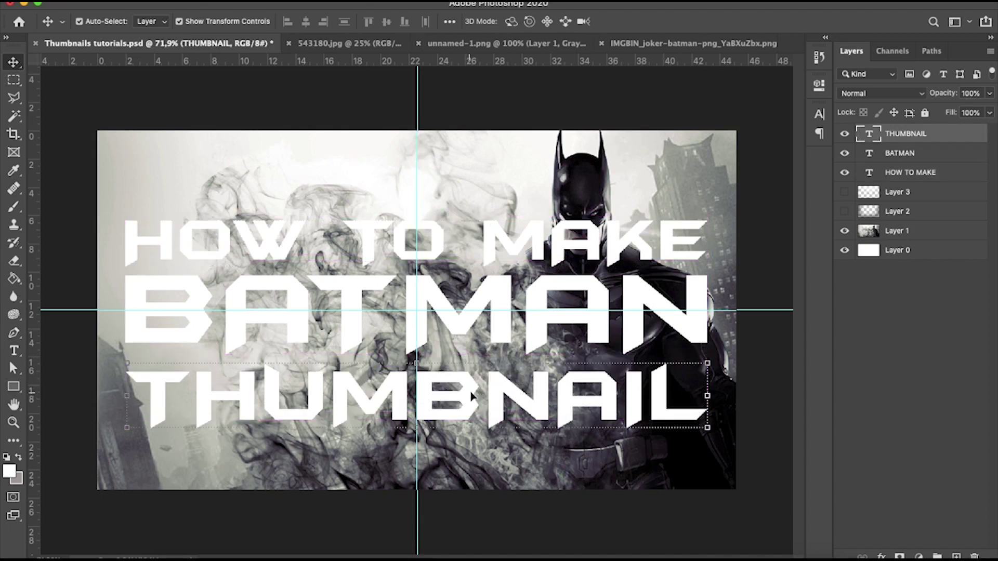
pyautogui.click(784, 347)
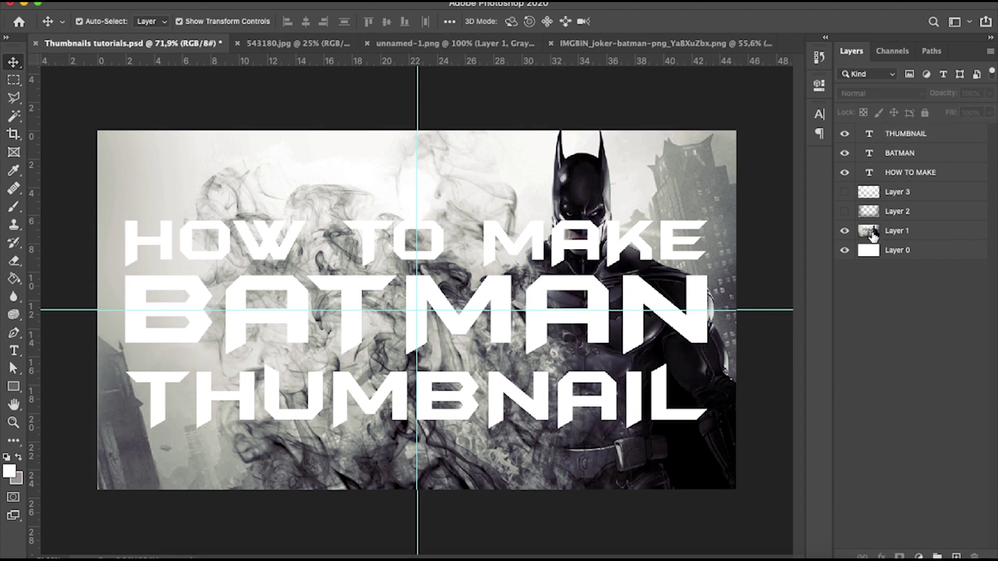
# Move the three text layers together below Layer 2, directly above Layer 1
pyautogui.click(905, 136)
pyautogui.keyDown('shift'); pyautogui.click(906, 173); pyautogui.keyUp('shift')
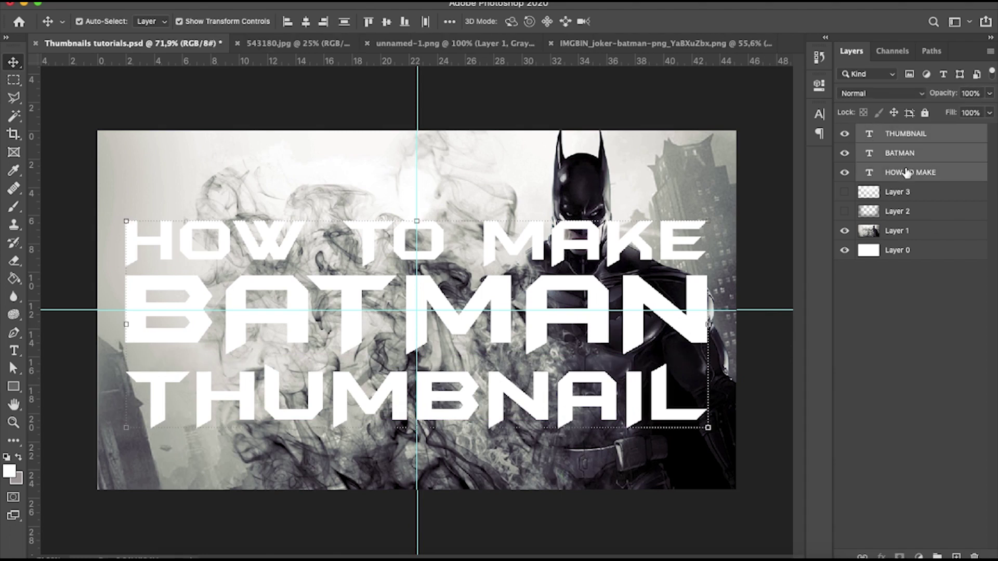
pyautogui.moveTo(910, 173); pyautogui.dragTo(903, 222)
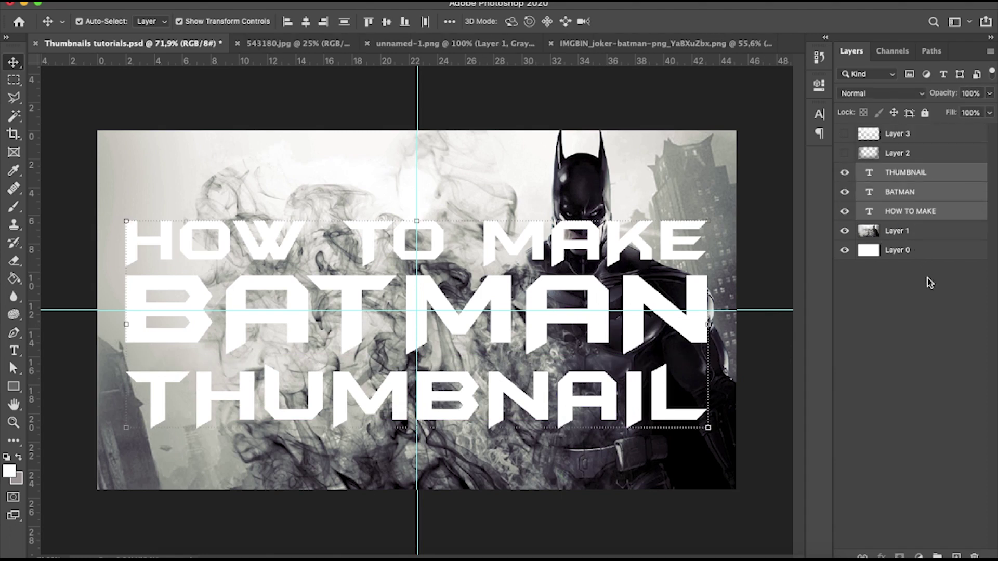
pyautogui.click(929, 283)
# Enable a Gradient Overlay on the "BATMAN" layer and open its gradient for editing
pyautogui.click(903, 198)
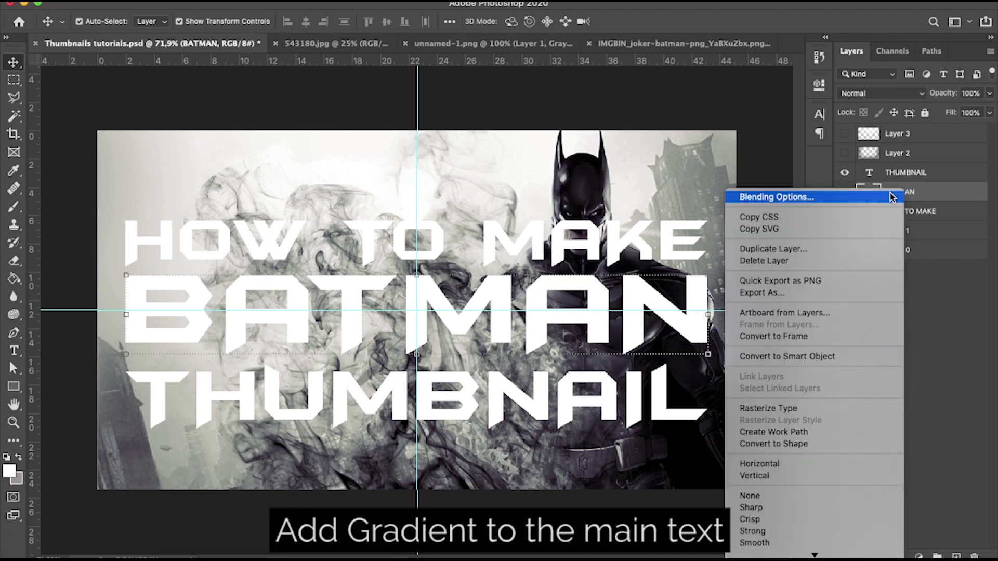
pyautogui.click(873, 199)
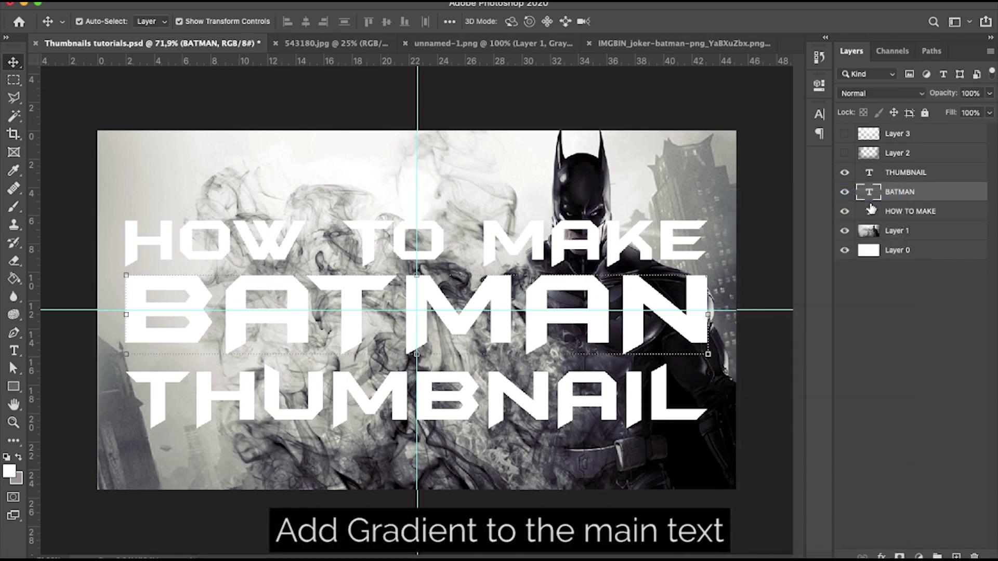
pyautogui.moveTo(182, 4); pyautogui.dragTo(704, 47)
pyautogui.click(539, 256)
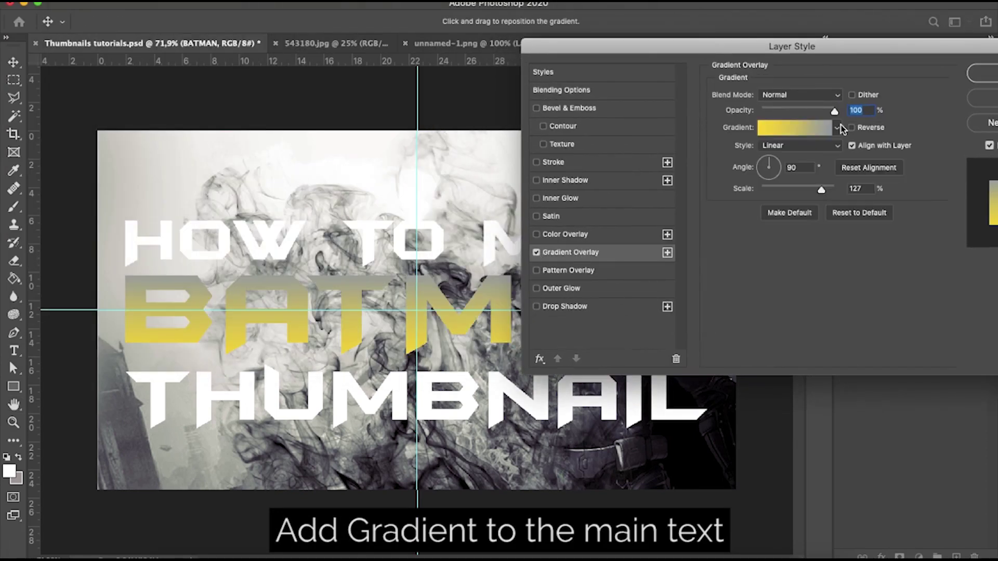
pyautogui.click(814, 129)
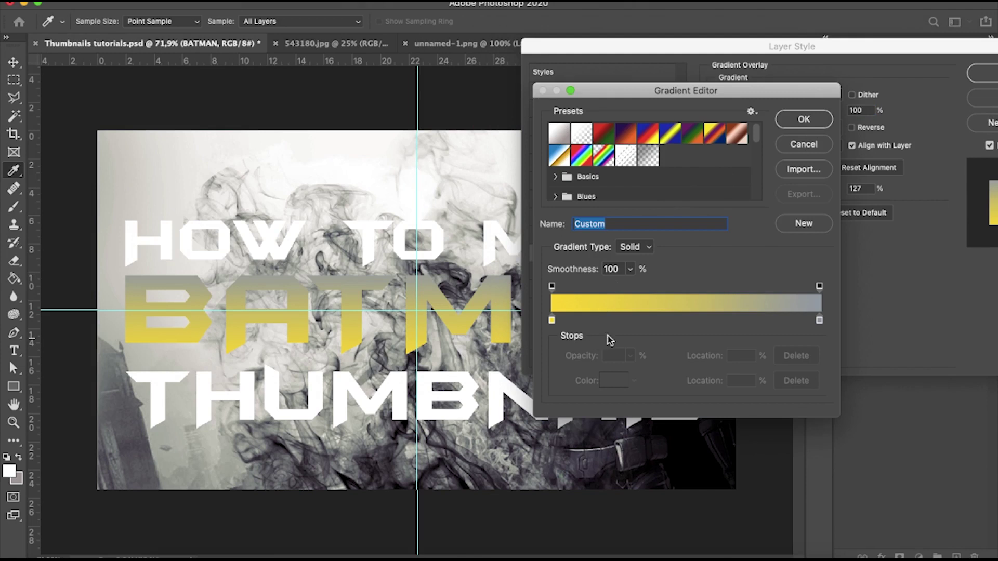
# Try the three gradient presets in the Basics group on the "BATMAN" text
pyautogui.scroll(-3, 629, 158)
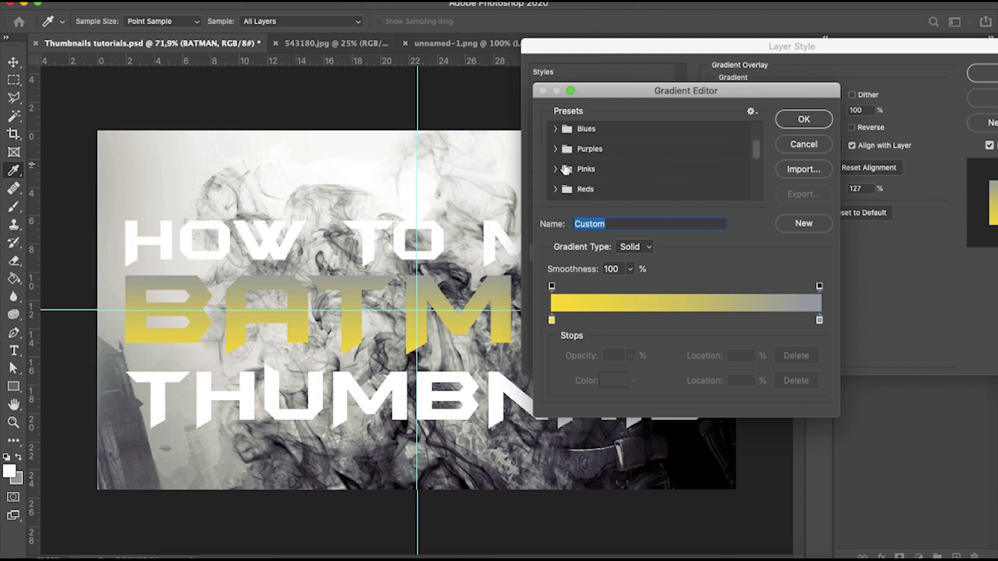
pyautogui.scroll(3, 565, 172)
pyautogui.click(556, 139)
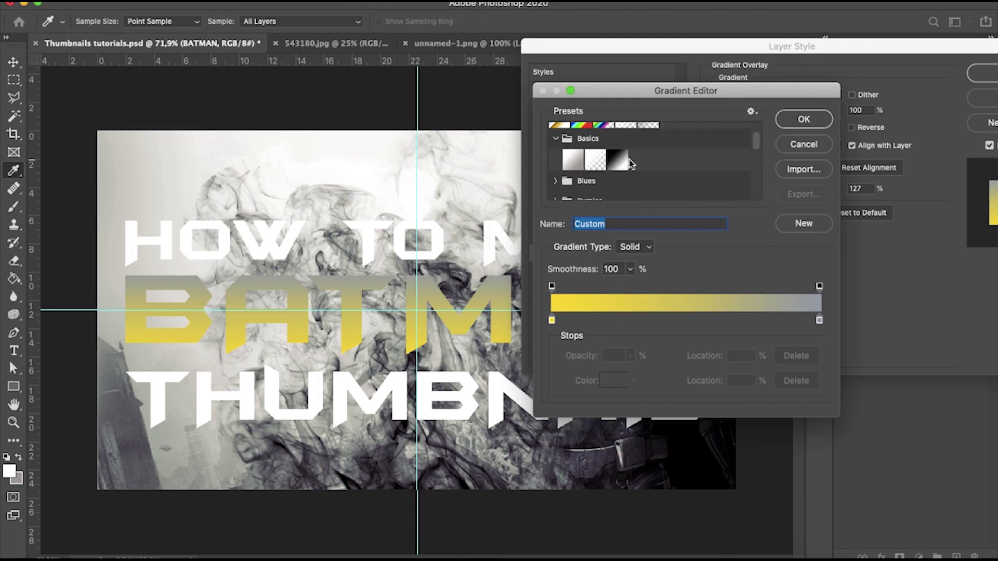
pyautogui.click(618, 161)
pyautogui.click(596, 162)
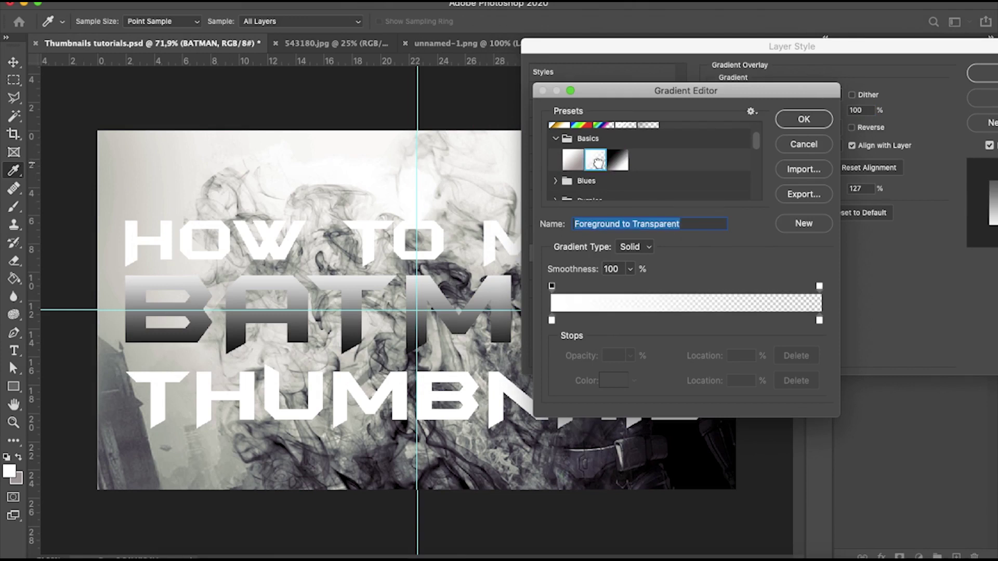
pyautogui.click(577, 166)
# Try the Off white_02 gradient preset on the "BATMAN" text
pyautogui.scroll(-10, 587, 177)
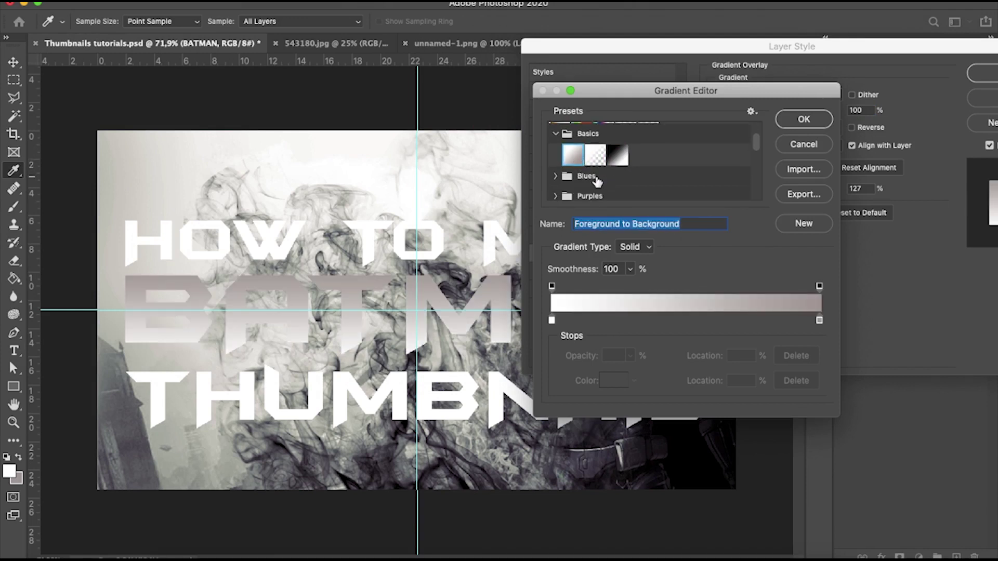
pyautogui.scroll(-2, 597, 185)
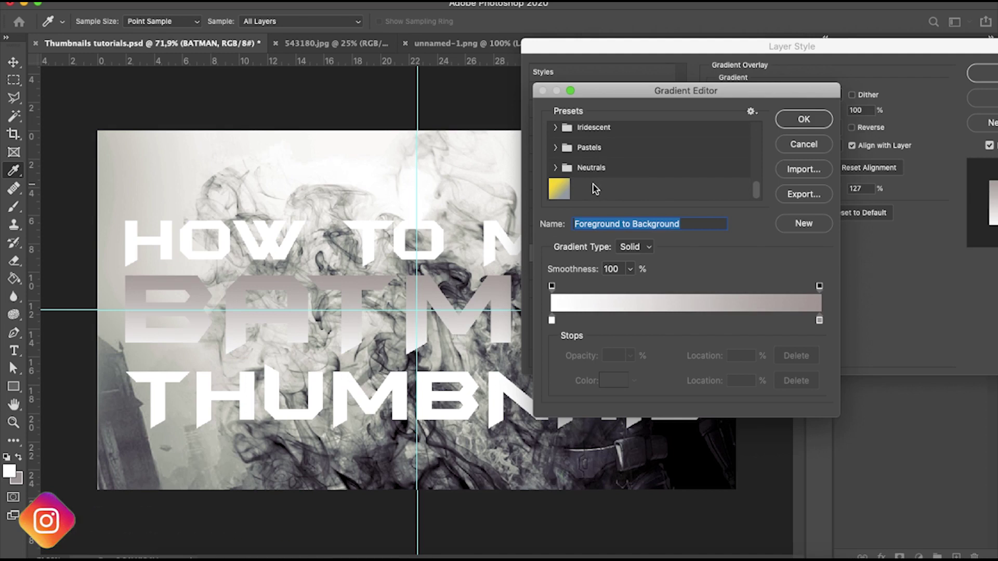
pyautogui.click(586, 167)
pyautogui.click(555, 167)
pyautogui.scroll(-1, 566, 171)
pyautogui.click(589, 166)
# Apply the Foreground to Background gradient preset from Basics to "BATMAN" and accept the layer style
pyautogui.scroll(3, 590, 169)
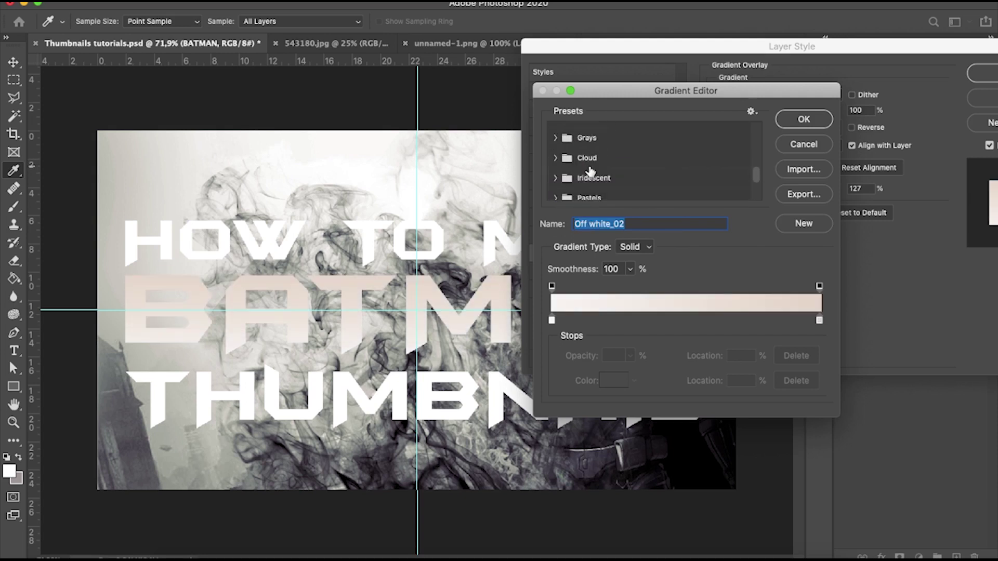
pyautogui.scroll(5, 583, 180)
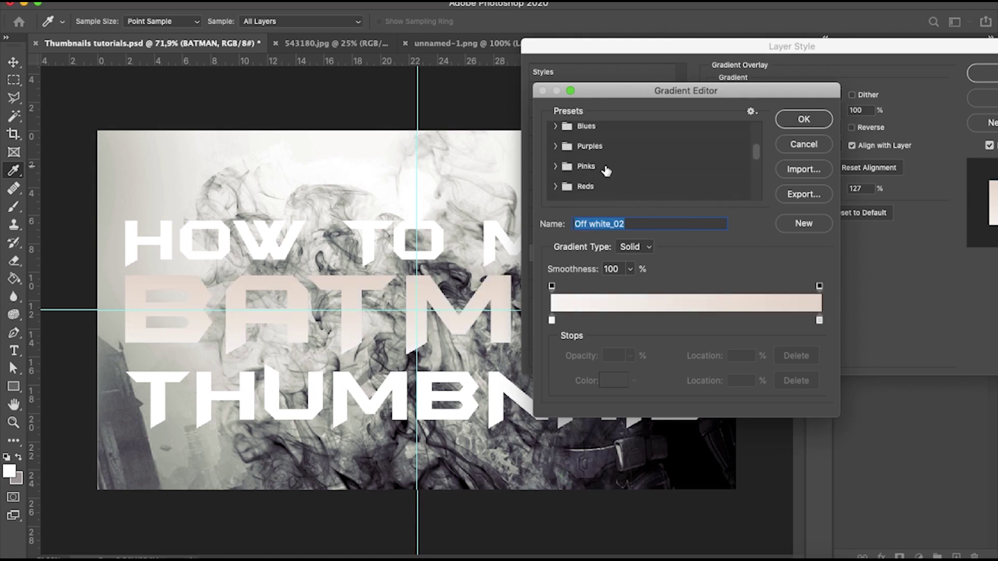
pyautogui.scroll(2, 605, 170)
pyautogui.click(556, 159)
pyautogui.click(556, 159)
pyautogui.click(618, 138)
pyautogui.click(573, 138)
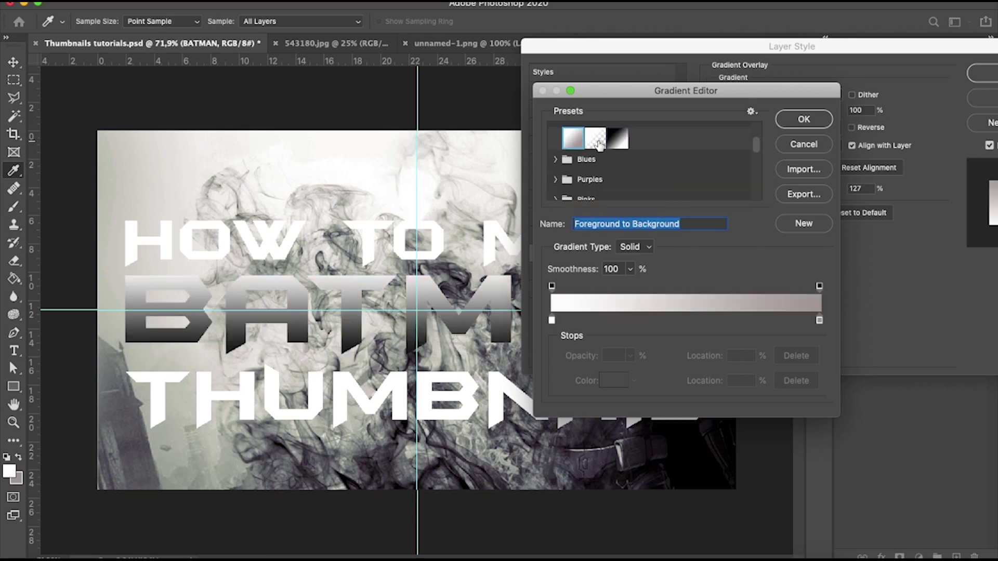
pyautogui.click(804, 119)
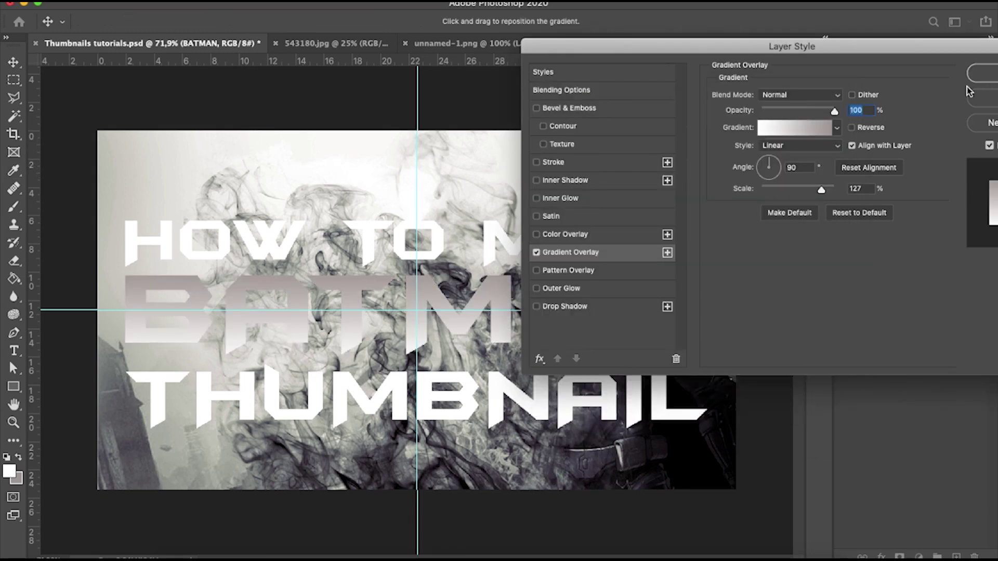
pyautogui.click(978, 82)
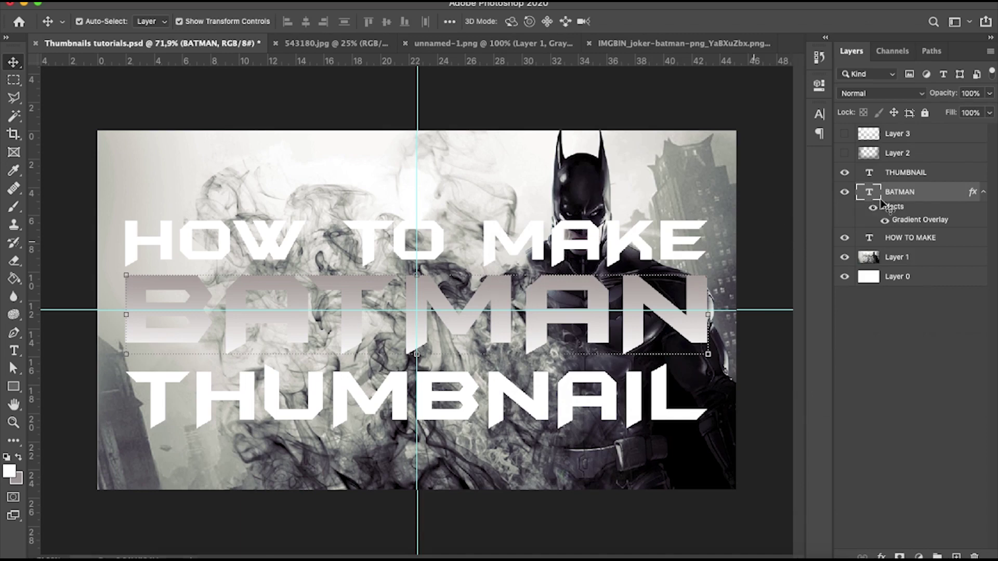
# Convert the "THUMBNAIL", "BATMAN" and "HOW TO MAKE" layers into one Smart Object
pyautogui.click(898, 174)
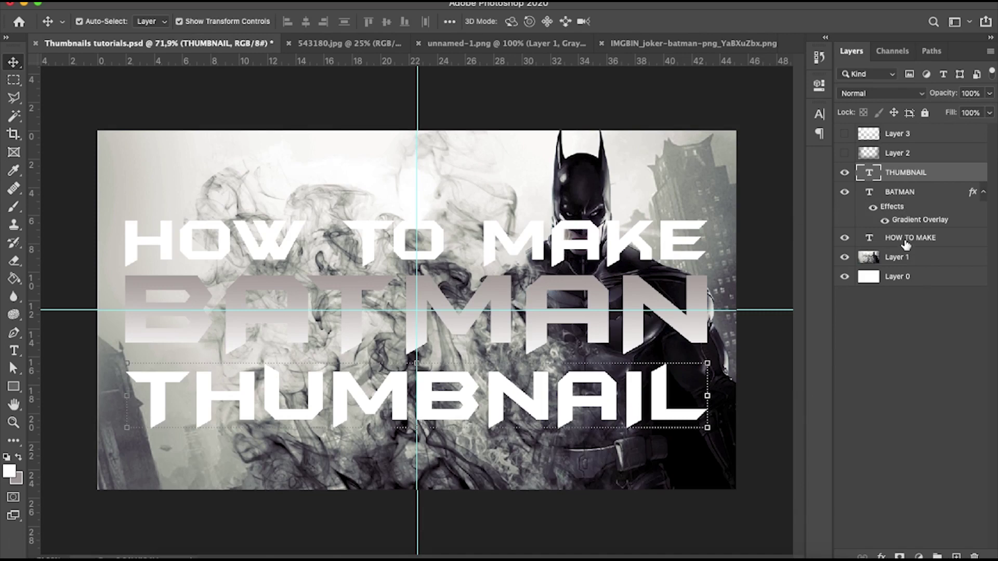
pyautogui.click(906, 241)
pyautogui.keyDown('shift'); pyautogui.click(902, 178); pyautogui.keyUp('shift')
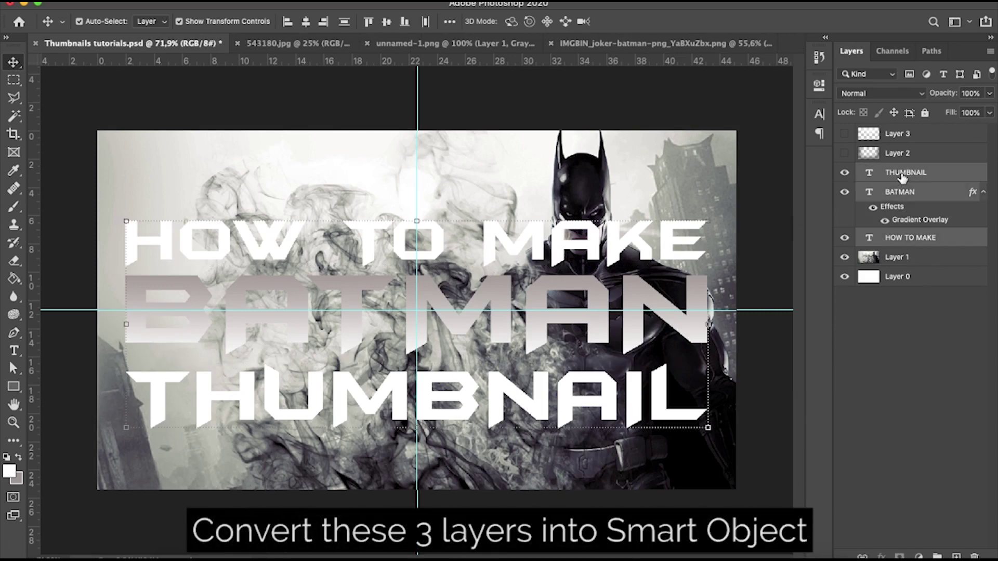
pyautogui.rightClick(897, 180)
pyautogui.scroll(-3, 800, 338)
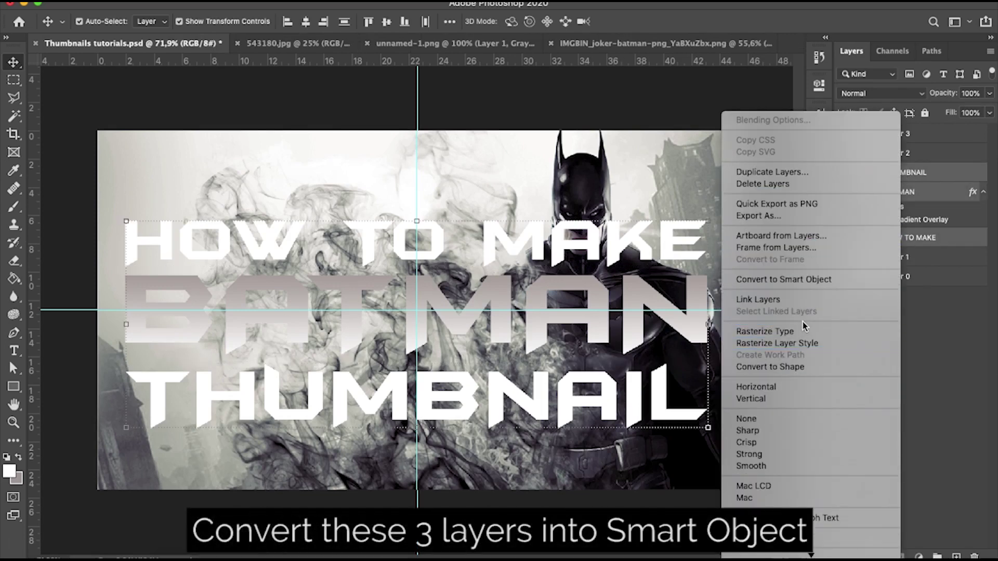
pyautogui.click(782, 279)
# Load the title Smart Object's outline as a selection and expand it by 20 pixels
pyautogui.press('super')
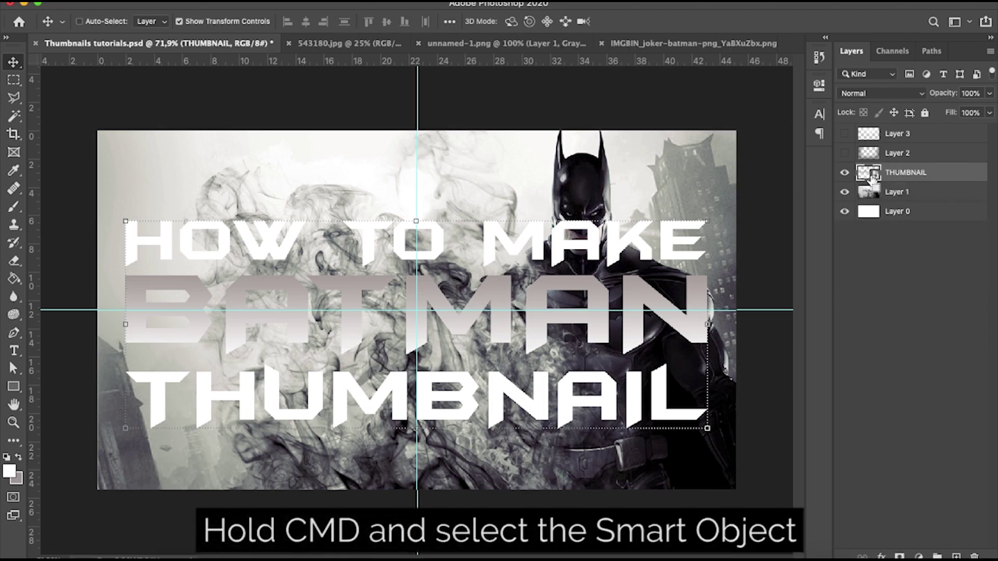
pyautogui.keyDown('super'); pyautogui.click(868, 177); pyautogui.keyUp('super')
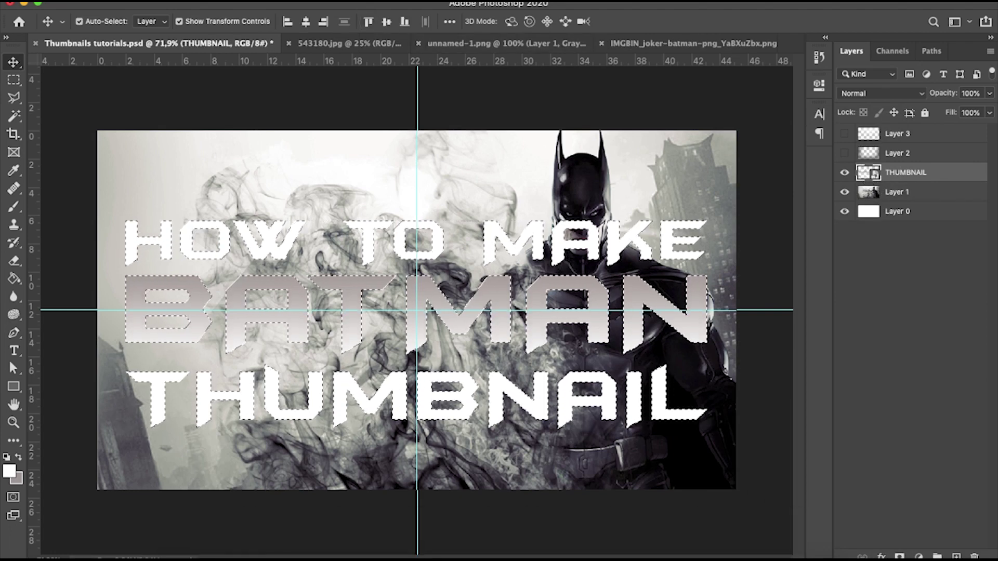
pyautogui.click(284, 1)
pyautogui.moveTo(395, 187)
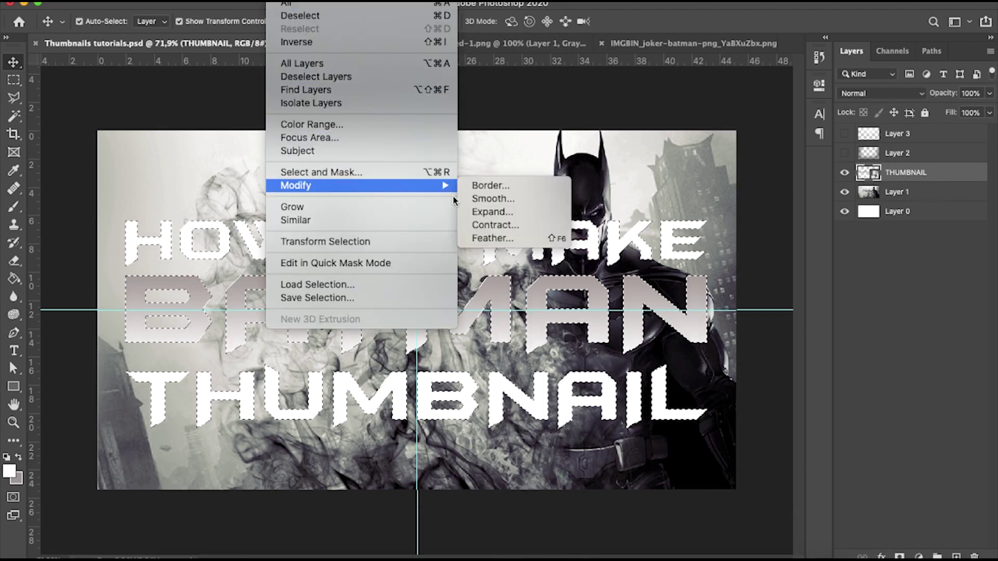
pyautogui.click(496, 212)
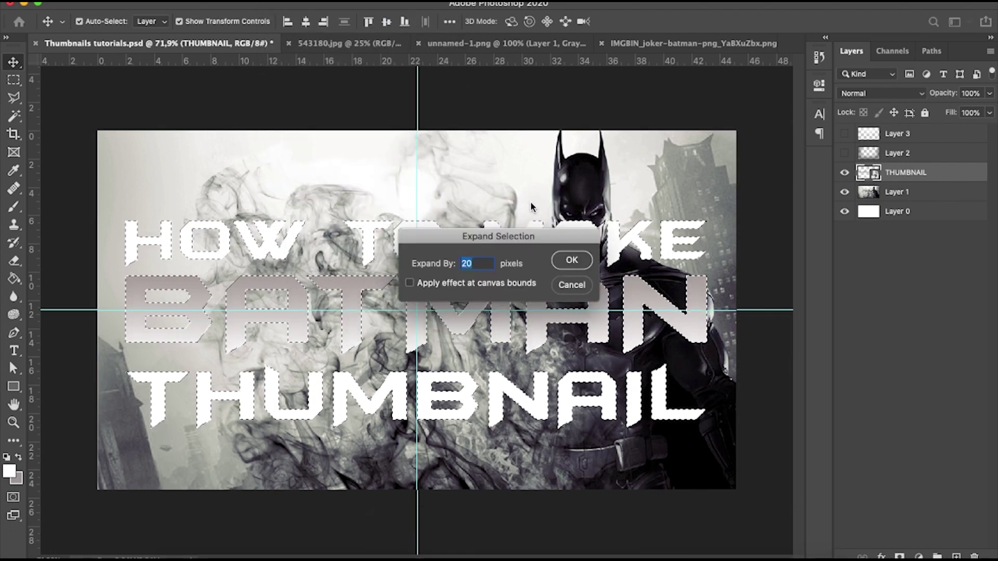
pyautogui.press('Return')
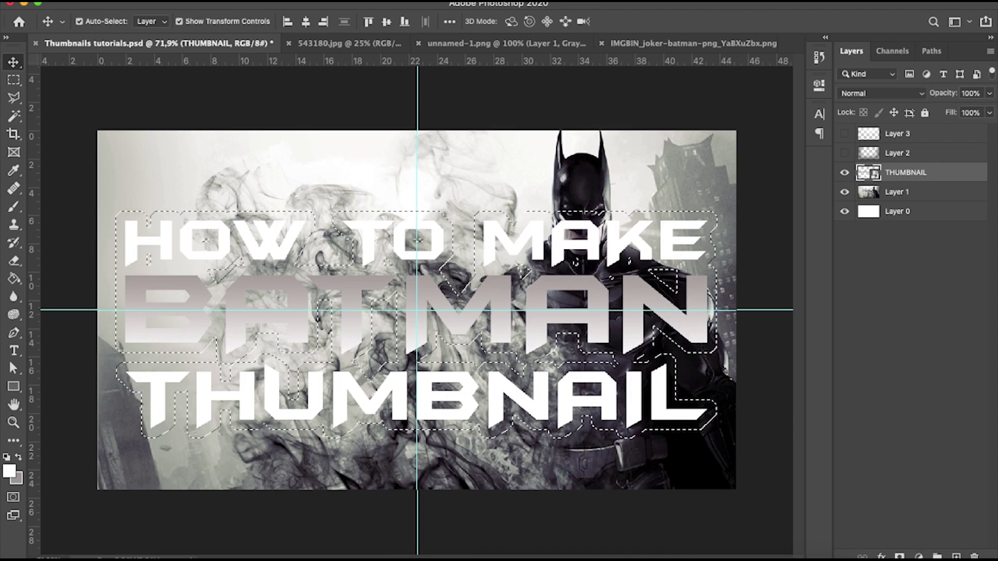
# Create a new layer beneath the "THUMBNAIL" Smart Object and set the foreground colour to black (000000)
pyautogui.hotkey('ctrl', 'j')
pyautogui.moveTo(904, 174); pyautogui.dragTo(901, 203)
pyautogui.click(9, 471)
pyautogui.write('000000')
pyautogui.click(970, 322)
pyautogui.press('v')
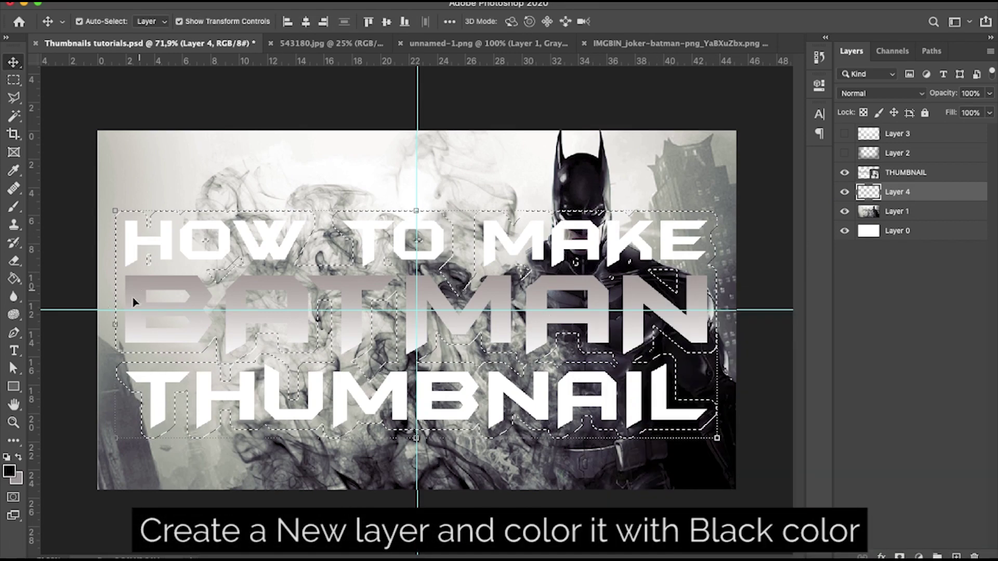
# Fill the expanded title selection with black on the new layer and deselect it
pyautogui.click(14, 281)
pyautogui.click(163, 274)
pyautogui.click(14, 80)
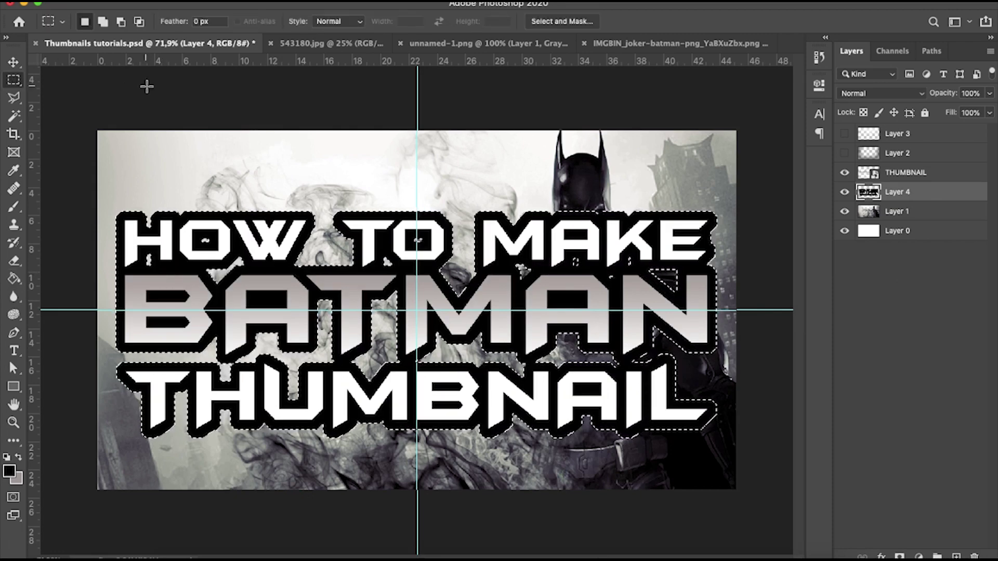
pyautogui.press('super+d')
# Draw a rectangular selection around the whole title and fill the gaps around "HOW TO MAKE" with black on the backing layer
pyautogui.scroll(-5, 392, 322)
pyautogui.scroll(3, 391, 322)
pyautogui.scroll(3, 392, 322)
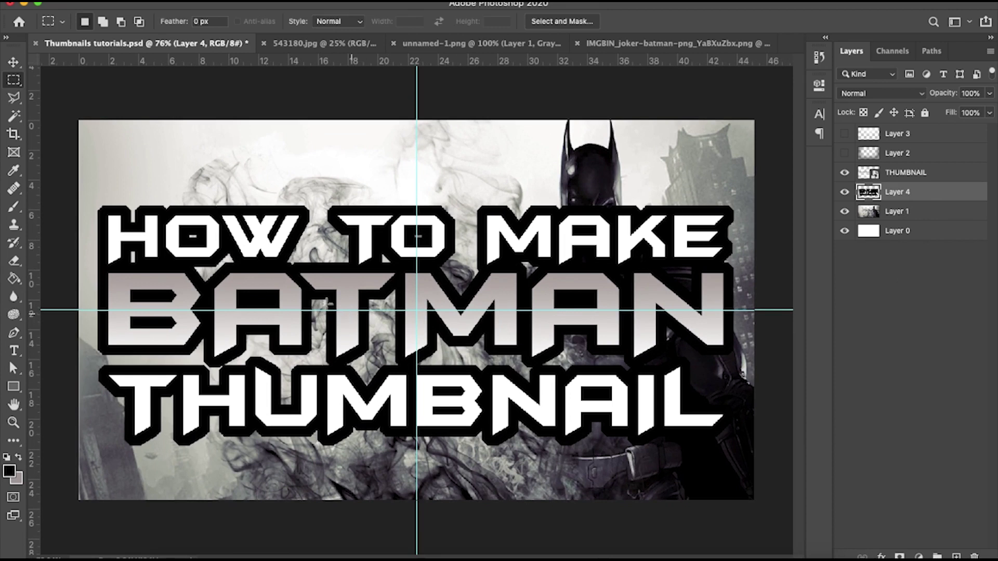
pyautogui.moveTo(100, 211)
pyautogui.mouseDown()
pyautogui.moveTo(447, 400)
pyautogui.moveTo(727, 431)
pyautogui.mouseUp()
pyautogui.click(13, 278)
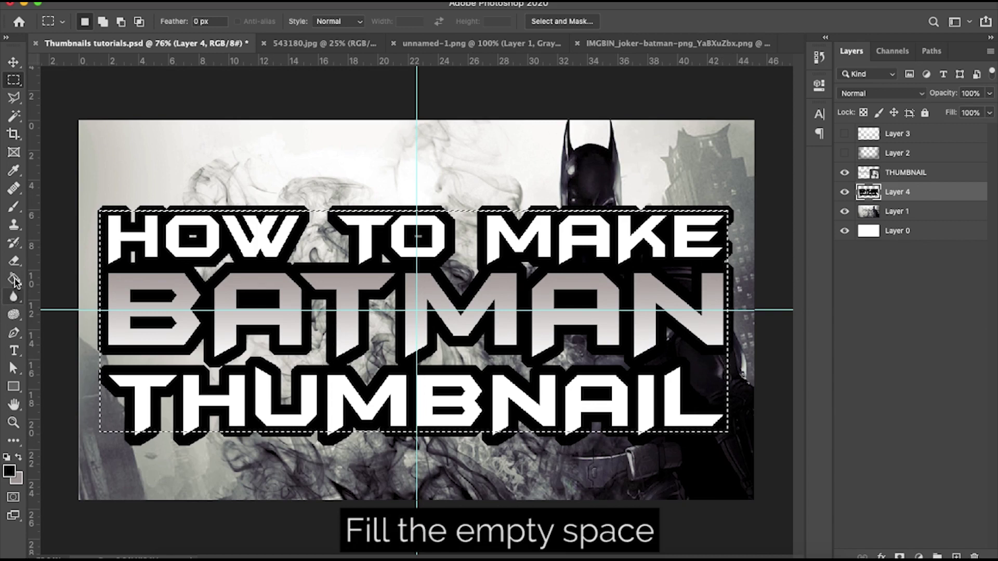
pyautogui.click(335, 248)
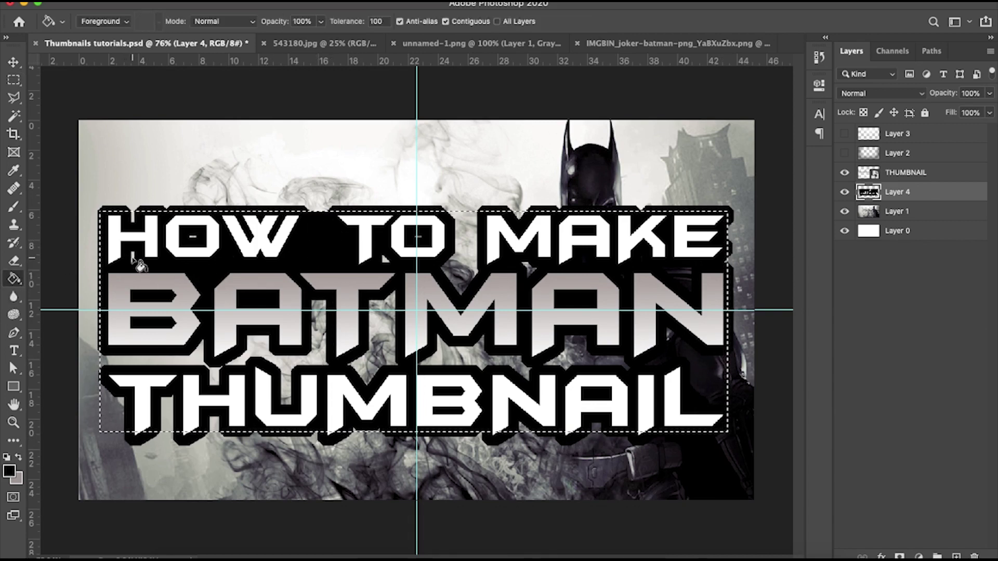
pyautogui.click(193, 238)
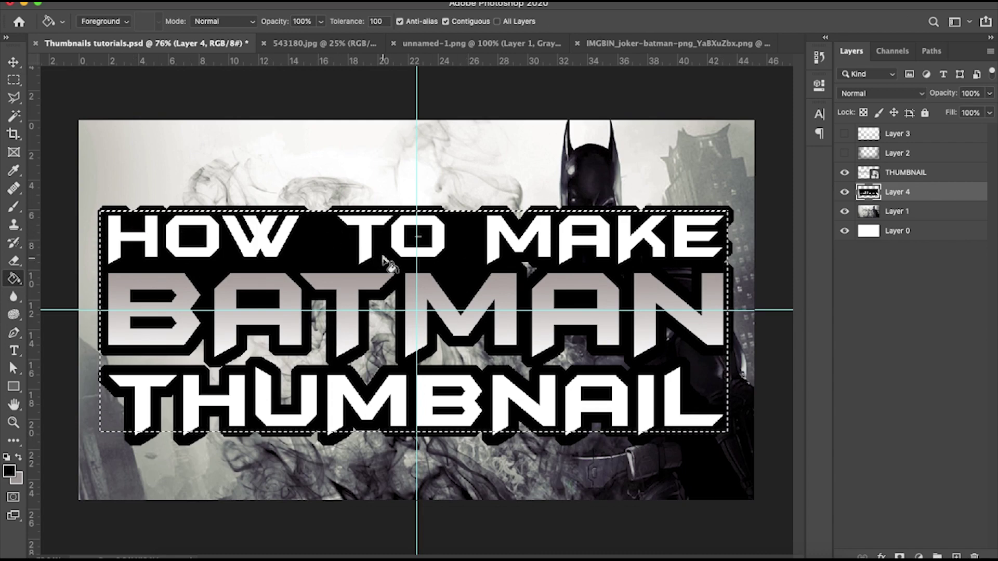
pyautogui.scroll(5, 411, 247)
pyautogui.click(434, 224)
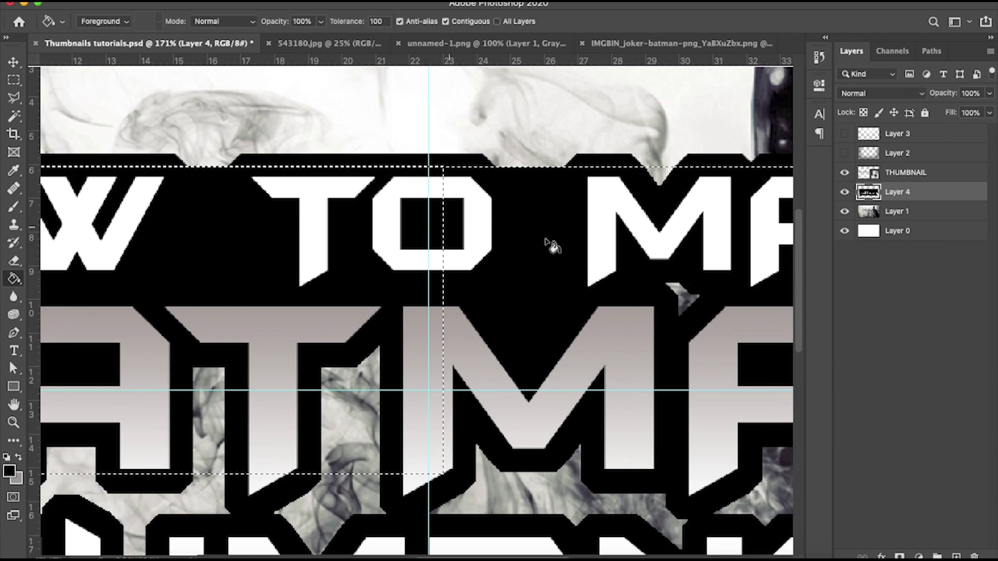
pyautogui.click(691, 300)
pyautogui.scroll(-5, 691, 299)
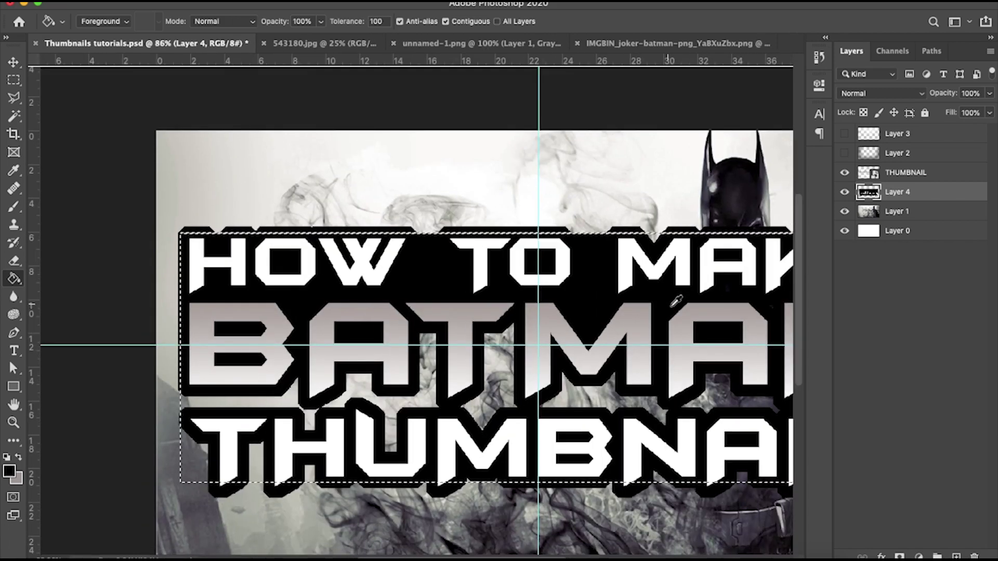
pyautogui.scroll(5, 679, 304)
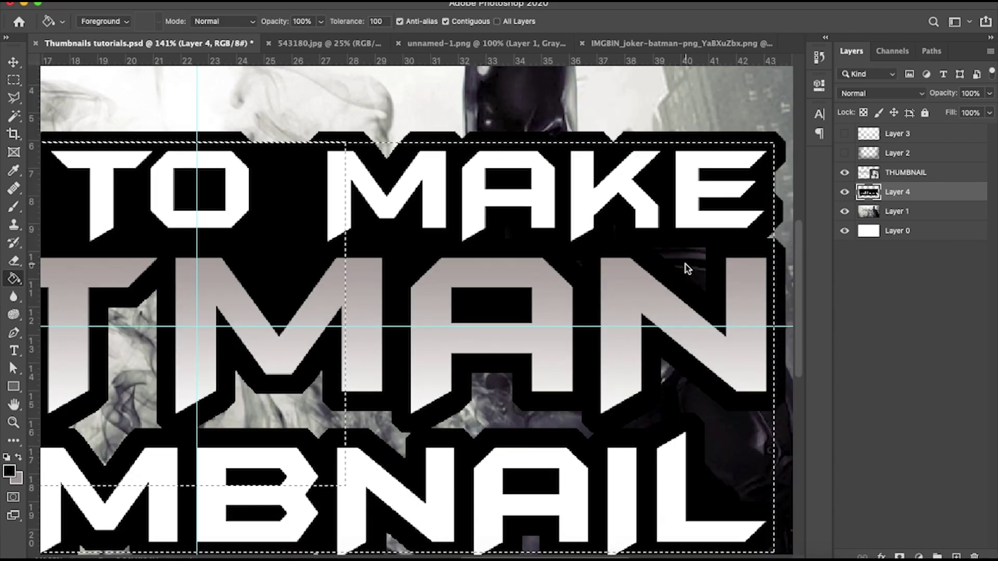
# Fill the background gaps between "BATMAN" and "THUMBNAIL" with black inside the rectangular selection
pyautogui.click(562, 396)
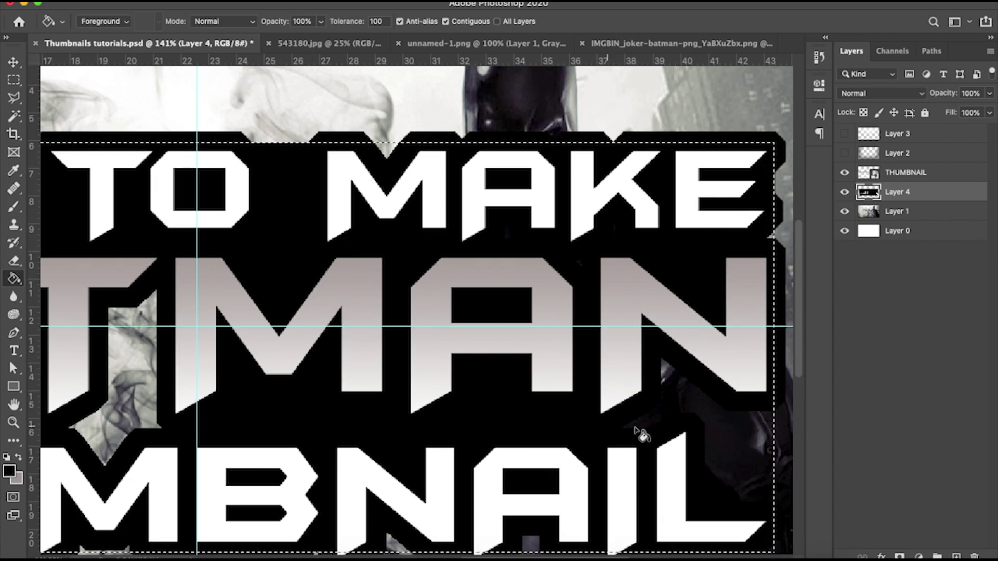
pyautogui.click(732, 432)
pyautogui.scroll(-2, 330, 429)
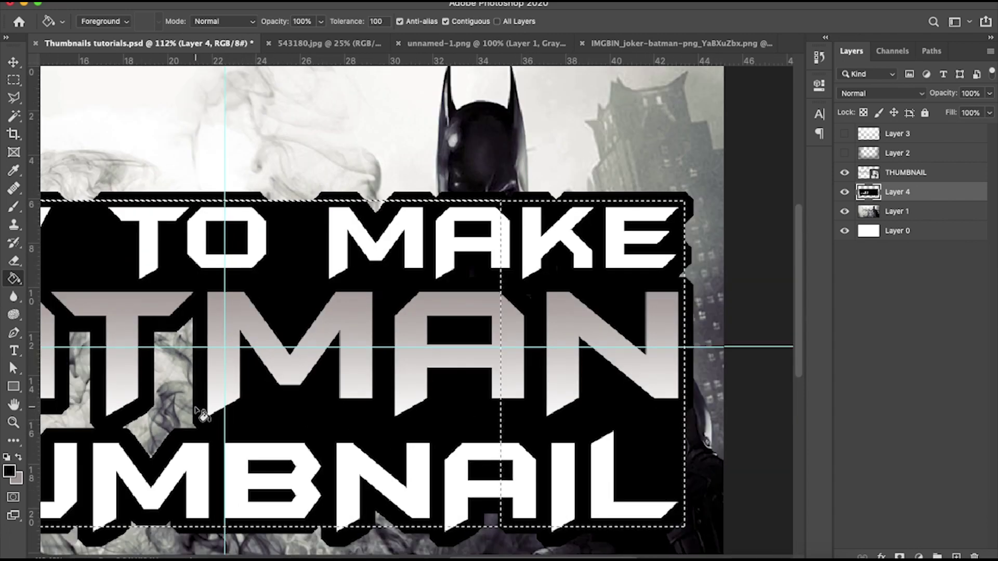
pyautogui.scroll(-3, 169, 413)
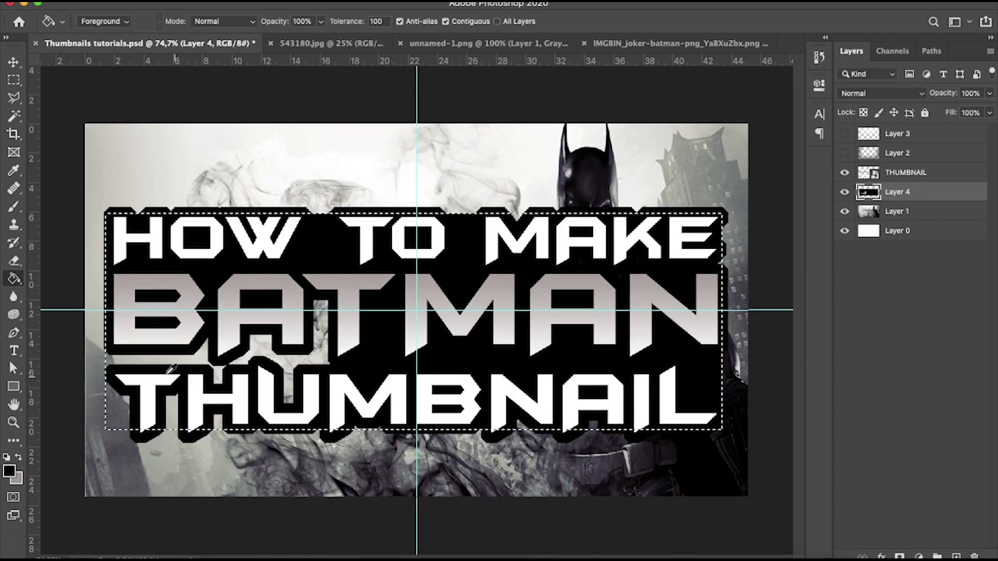
pyautogui.click(156, 361)
pyautogui.click(260, 361)
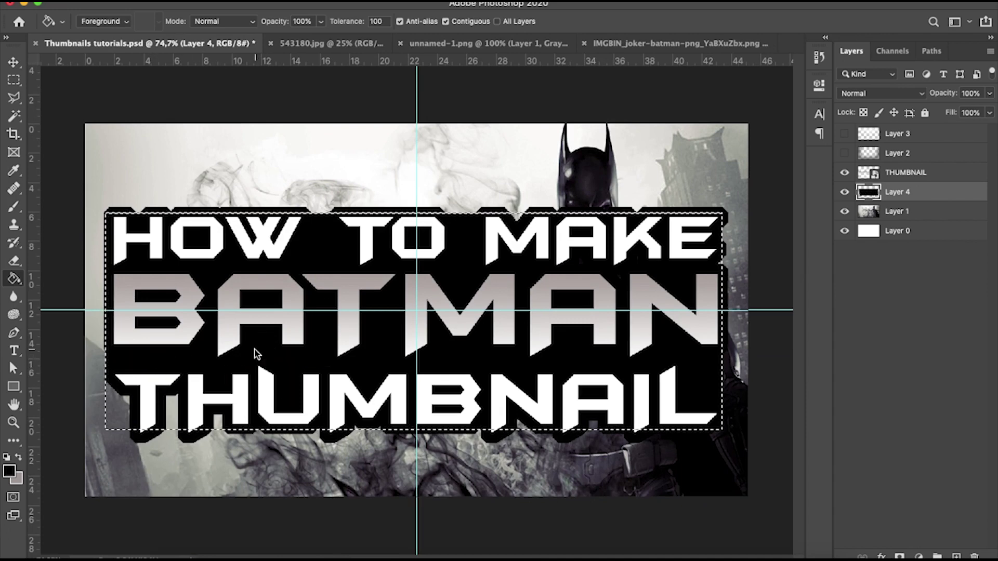
pyautogui.scroll(1, 333, 354)
pyautogui.scroll(-1, 331, 347)
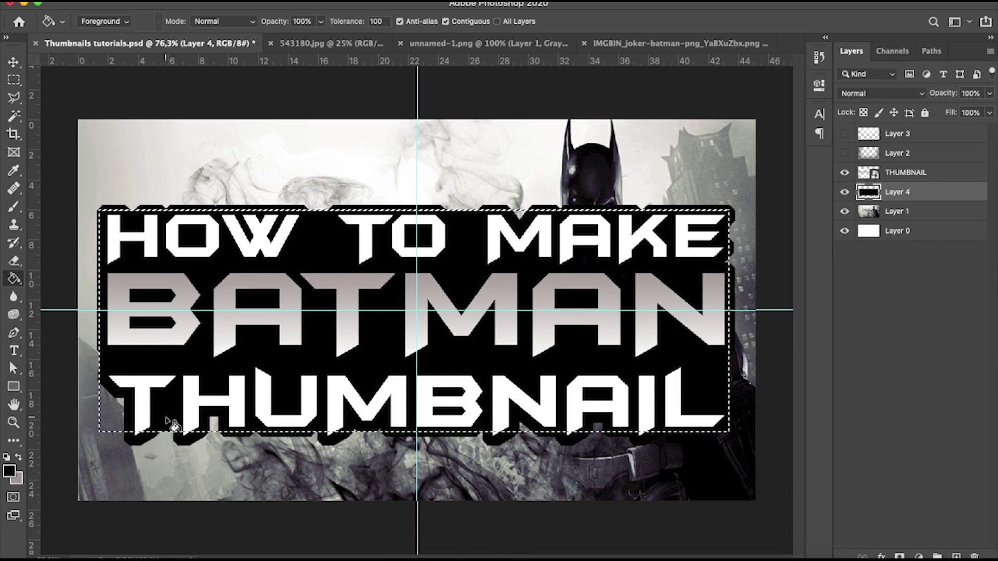
# Fill the gap beside the T of "THUMBNAIL" with black and add a black strip along the bottom of that line
pyautogui.click(120, 418)
pyautogui.press('m')
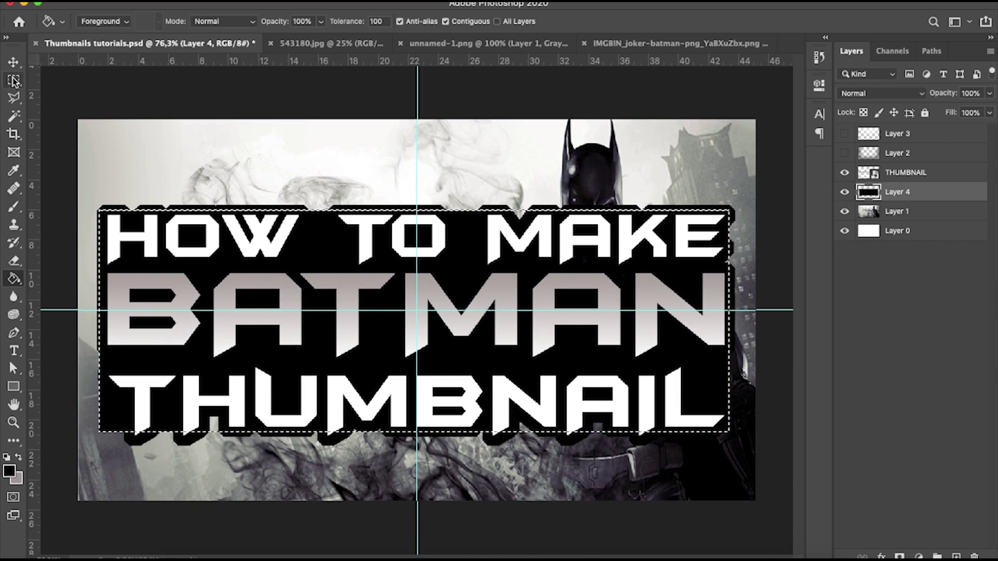
pyautogui.click(74, 100)
pyautogui.moveTo(120, 420); pyautogui.dragTo(620, 416)
pyautogui.moveTo(395, 450); pyautogui.dragTo(695, 424)
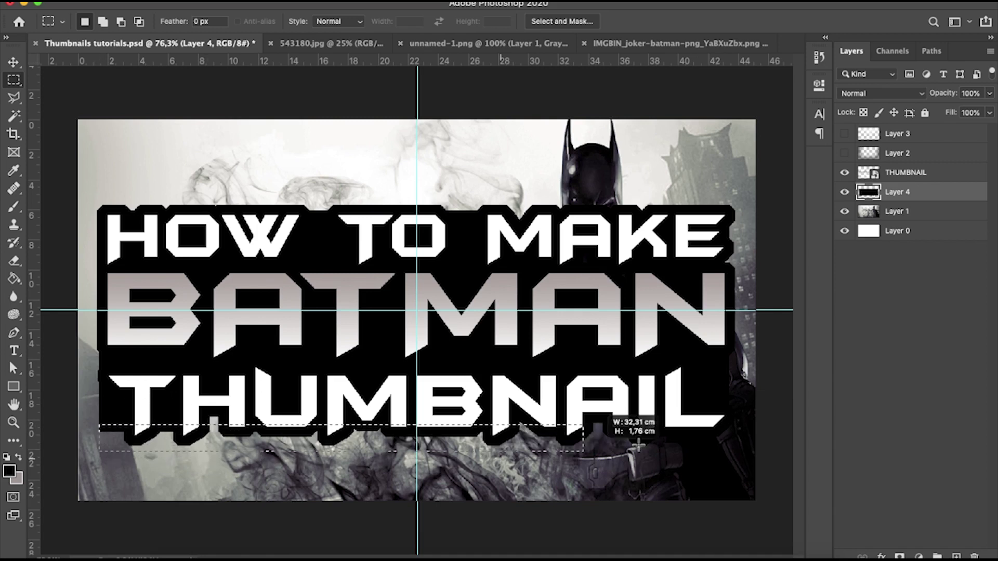
pyautogui.moveTo(697, 445); pyautogui.dragTo(729, 451)
pyautogui.click(13, 278)
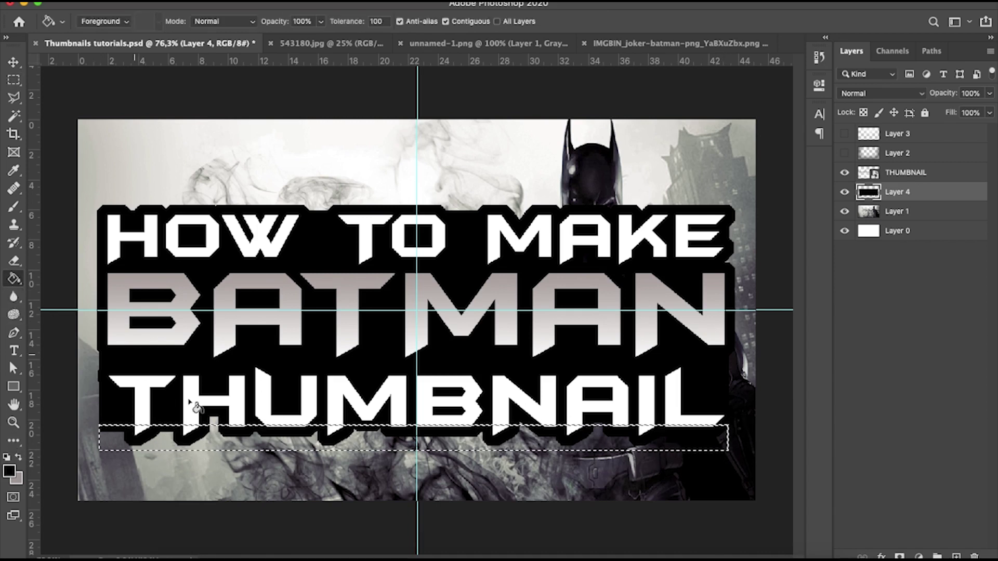
pyautogui.click(267, 449)
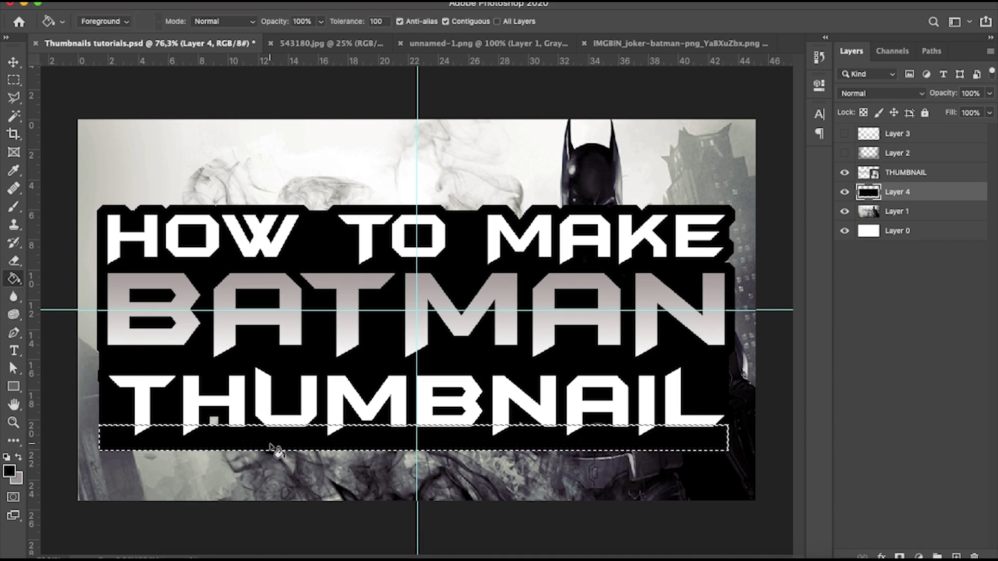
# Trim the lower edge of the black strip under "THUMBNAIL" and fill the leftover gap inside the N
pyautogui.click(13, 80)
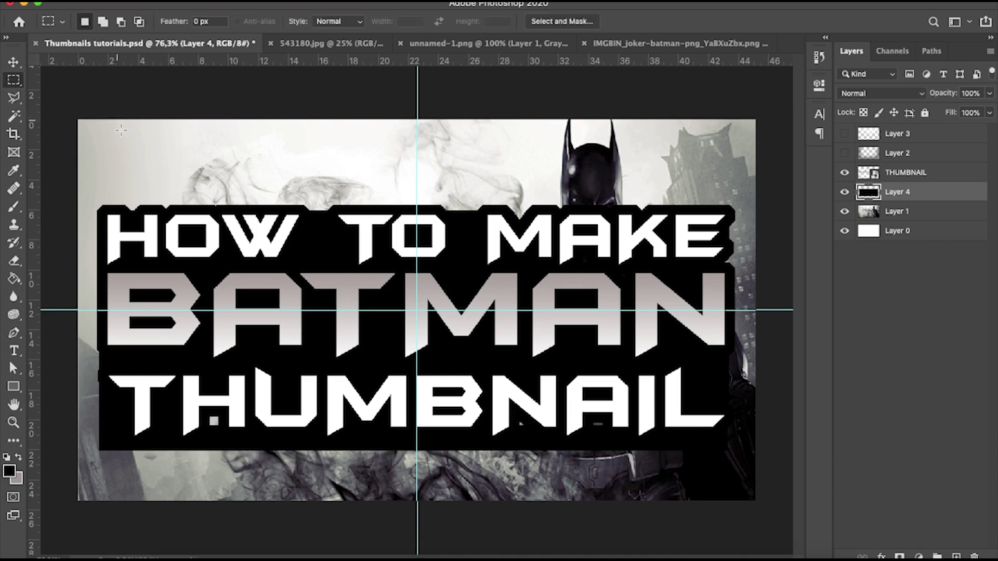
pyautogui.moveTo(83, 471); pyautogui.dragTo(803, 446)
pyautogui.hotkey('ctrl', 'd')
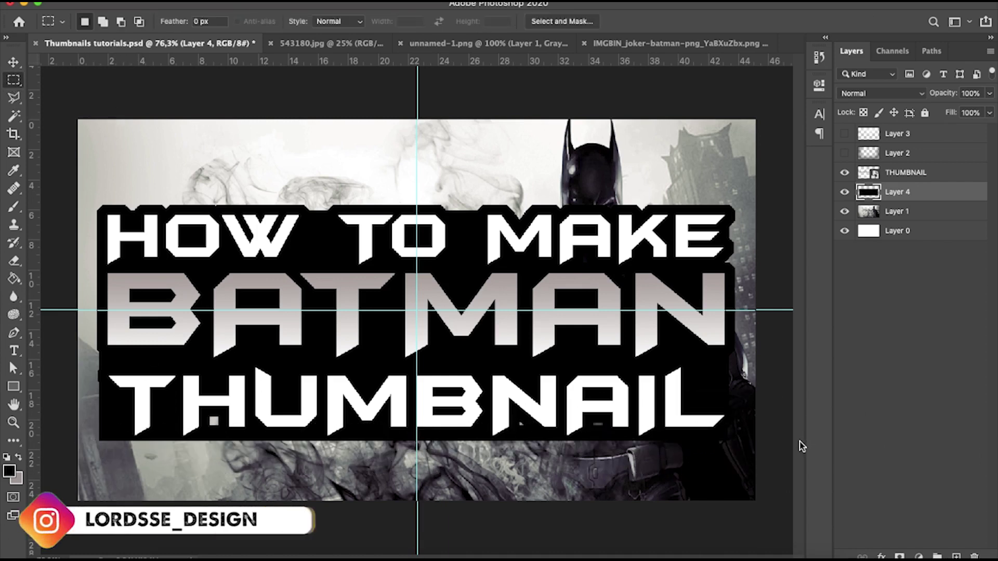
pyautogui.scroll(4, 663, 444)
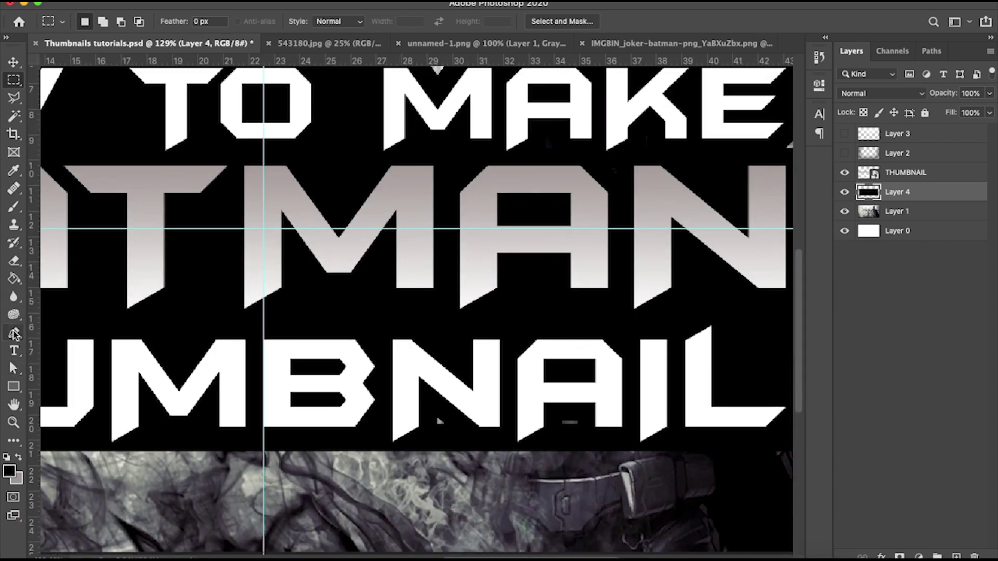
pyautogui.click(14, 280)
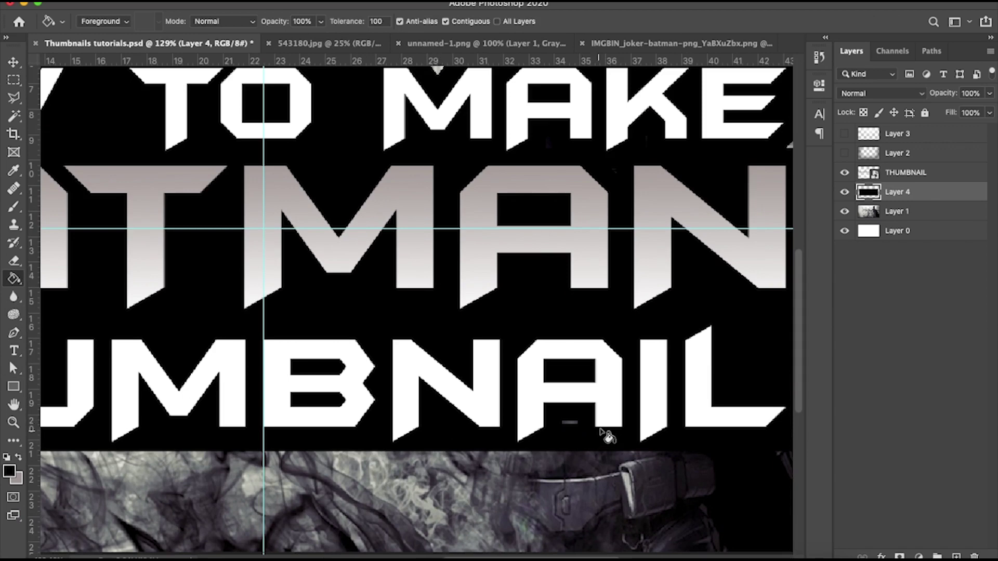
pyautogui.scroll(-5, 577, 433)
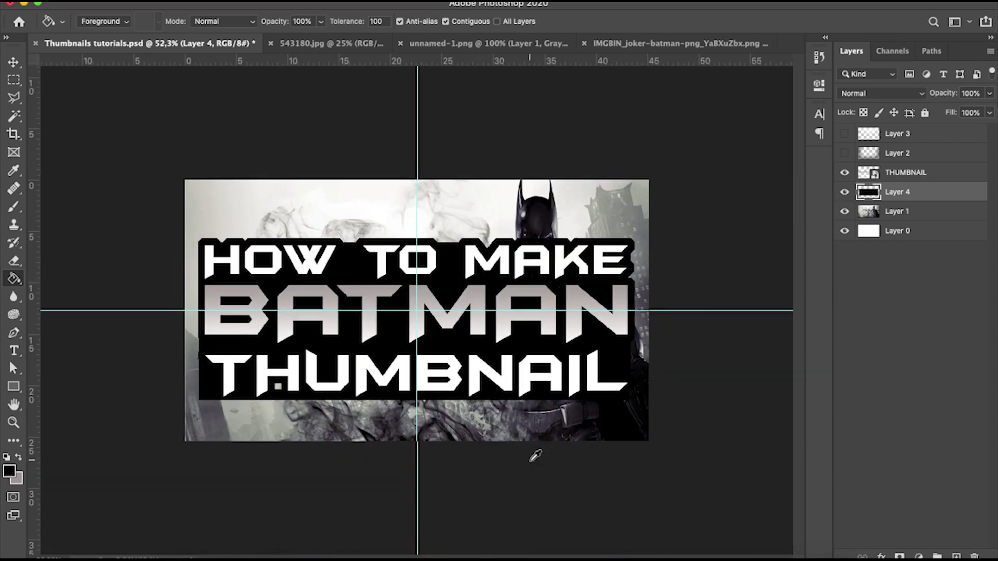
# Undo the black strip under "THUMBNAIL" and the last fills around that line
pyautogui.scroll(3, 528, 444)
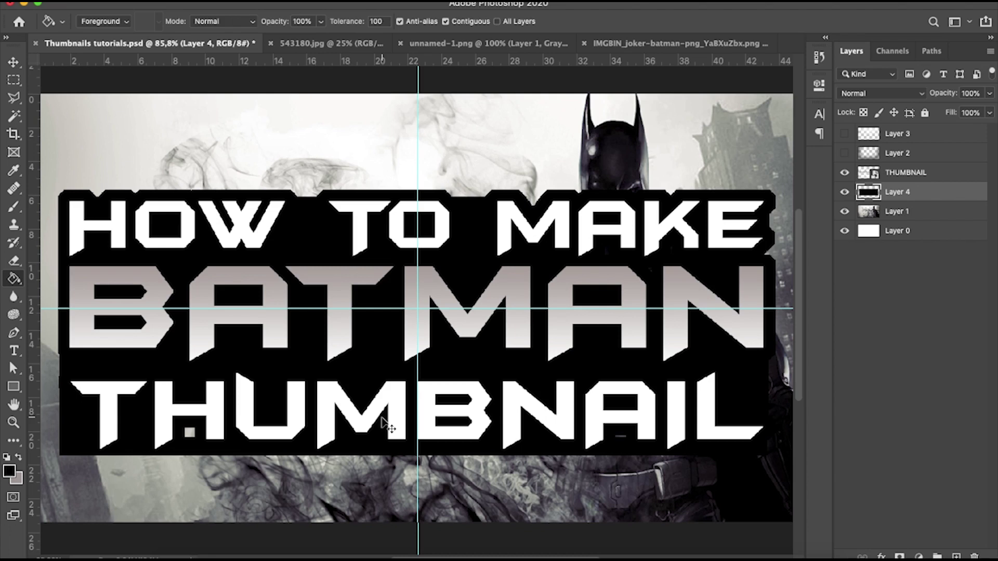
pyautogui.click(382, 423)
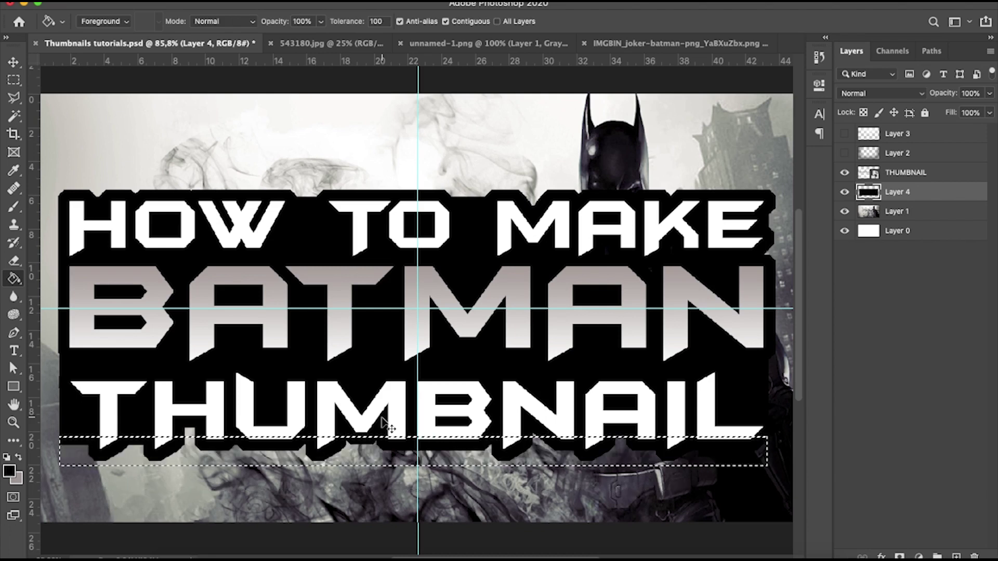
pyautogui.press('super+shift+d')
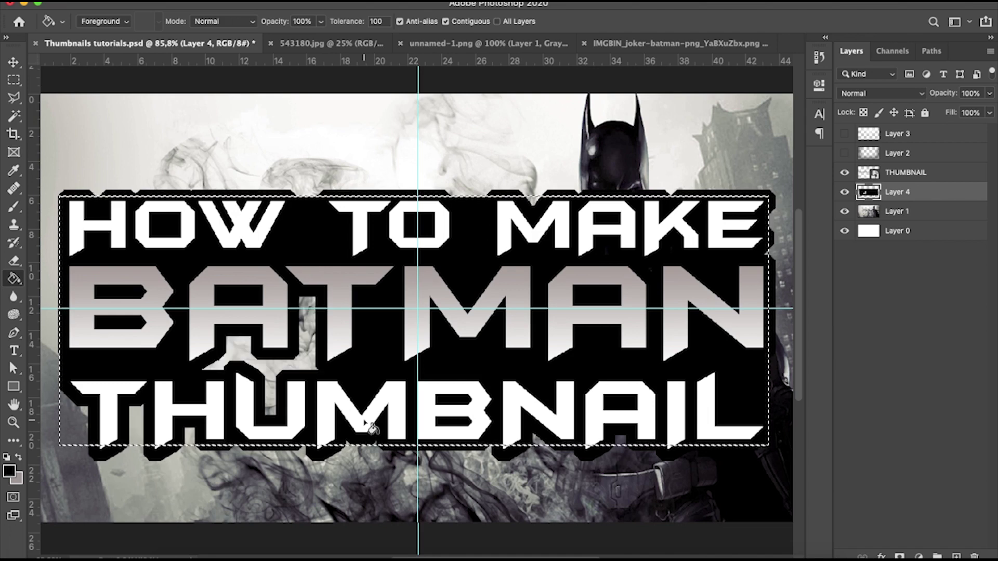
# Fill the open gap between "BATMAN" and "THUMBNAIL" with black again and clear the rectangular selection
pyautogui.click(13, 80)
pyautogui.click(150, 285)
pyautogui.press('super+minus')
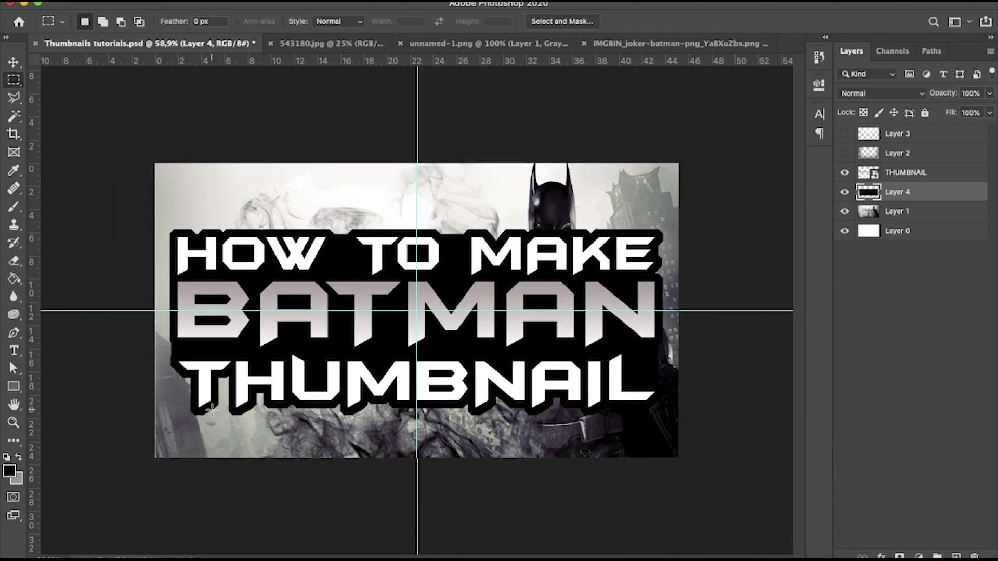
# Hide the guides to view the thumbnail without them
pyautogui.press('super+minus')
pyautogui.press('super+semicolon')
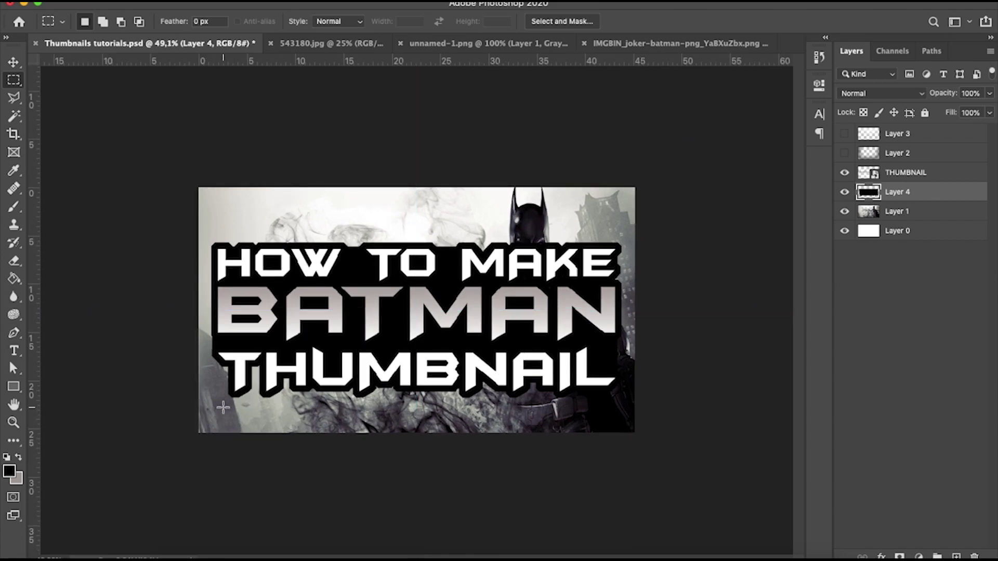
pyautogui.press('super+plus')
pyautogui.press('super+plus')
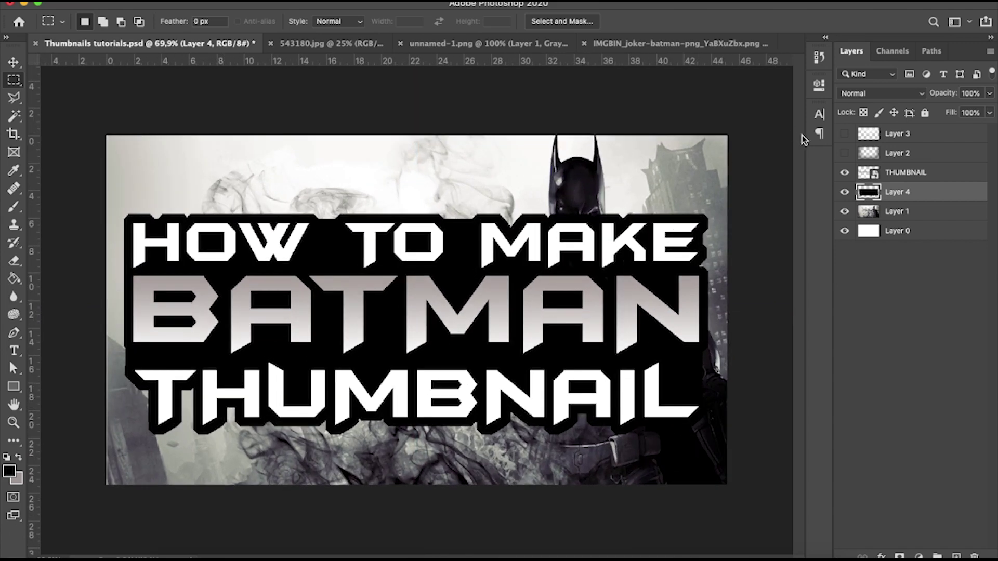
# Scale the "THUMBNAIL" Smart Object and its black backing layer together to about 74% and place them beside the Batman figure
pyautogui.click(898, 179)
pyautogui.press('super+t')
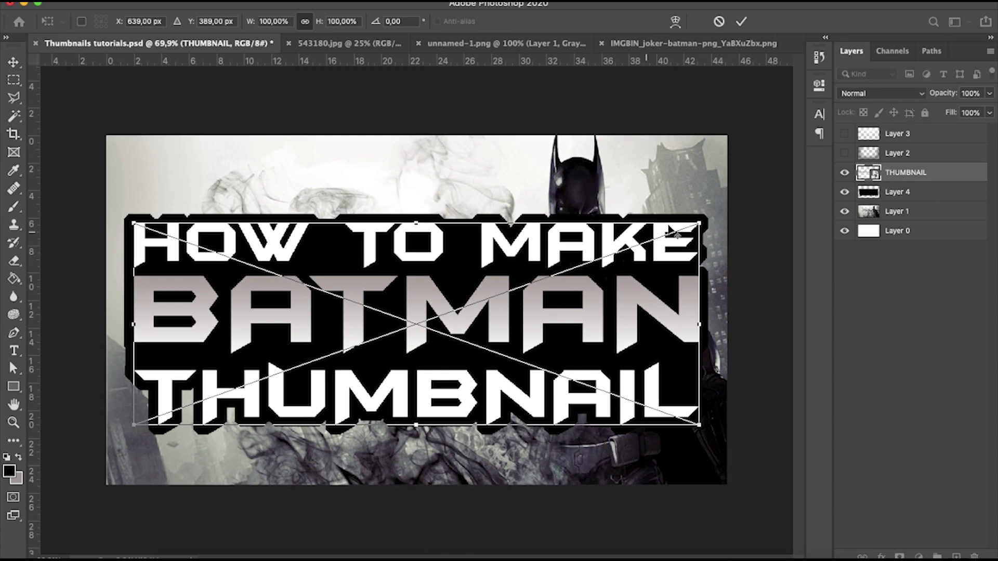
pyautogui.click(924, 195)
pyautogui.keyDown('shift'); pyautogui.click(907, 172); pyautogui.keyUp('shift')
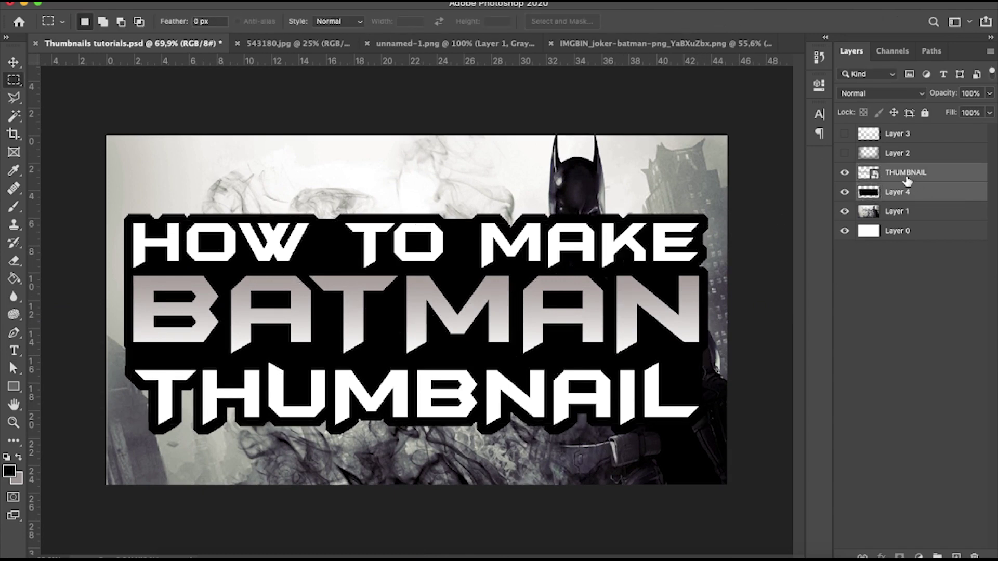
pyautogui.press('super+t')
pyautogui.moveTo(705, 213); pyautogui.dragTo(661, 232)
pyautogui.moveTo(610, 260); pyautogui.dragTo(554, 255)
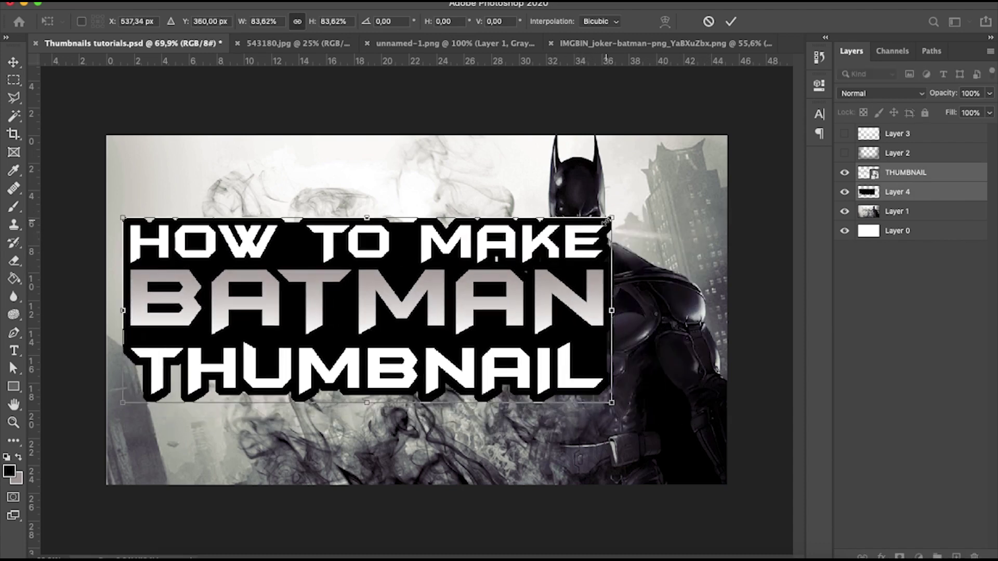
pyautogui.moveTo(612, 218); pyautogui.dragTo(584, 229)
pyautogui.moveTo(495, 281); pyautogui.dragTo(466, 284)
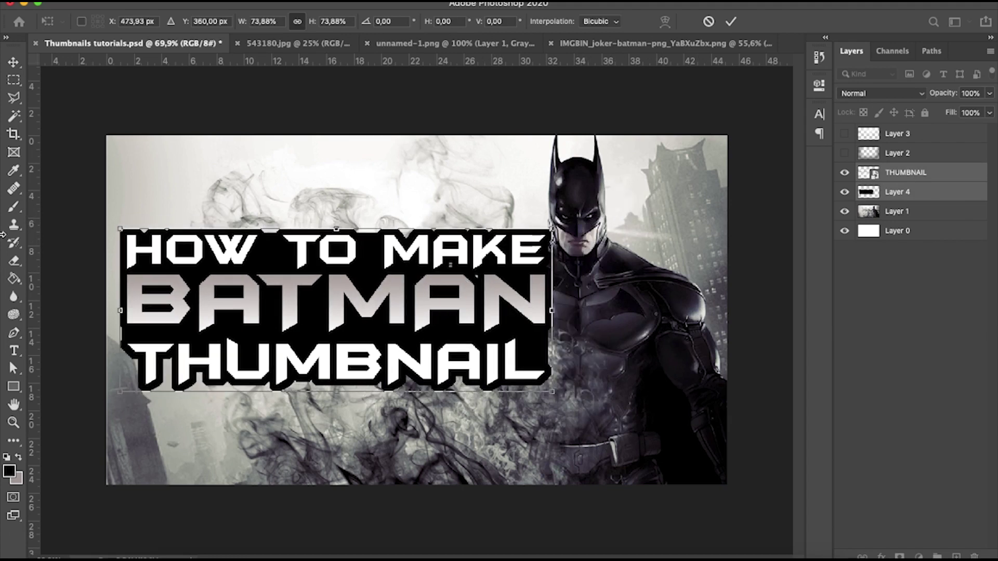
pyautogui.click(14, 62)
pyautogui.click(130, 109)
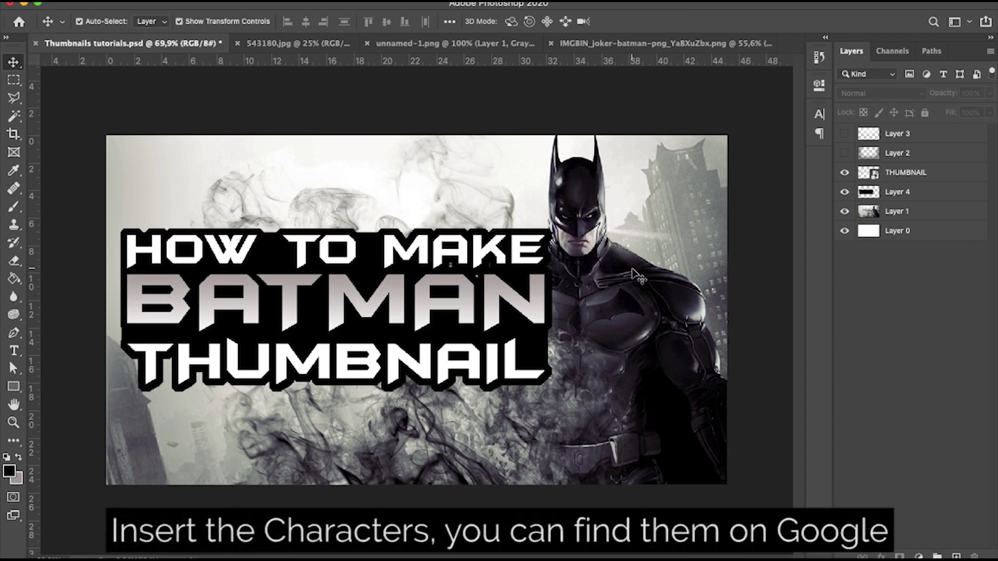
# Copy the bat logo into the thumbnail document, scale it to about 78% and place it above the title
pyautogui.click(413, 44)
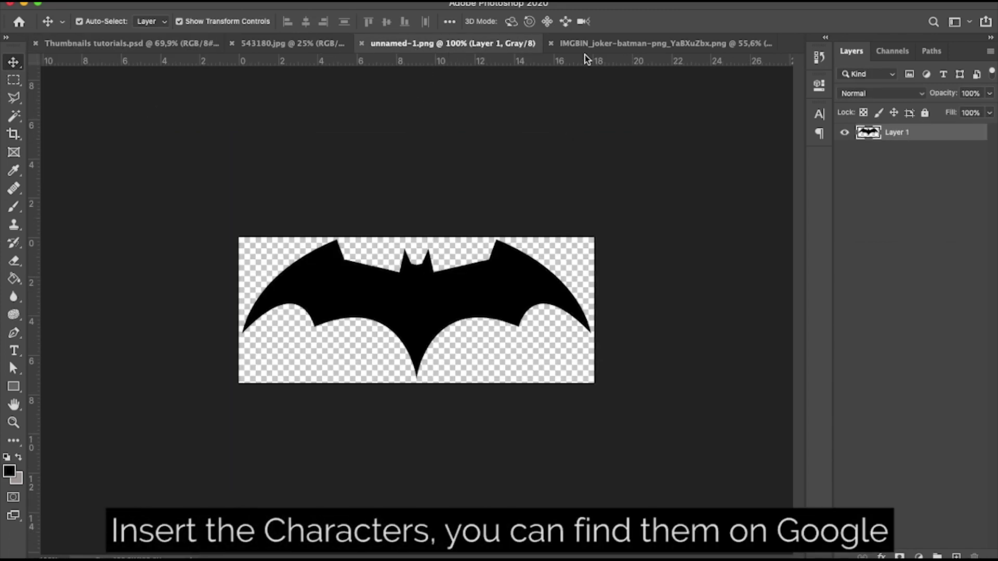
pyautogui.moveTo(473, 104); pyautogui.dragTo(359, 300)
pyautogui.hotkey('ctrl', 't')
pyautogui.moveTo(539, 261); pyautogui.dragTo(490, 281)
pyautogui.moveTo(440, 302); pyautogui.dragTo(438, 166)
pyautogui.moveTo(374, 185)
pyautogui.mouseDown()
pyautogui.moveTo(382, 168)
pyautogui.moveTo(391, 176)
pyautogui.mouseUp()
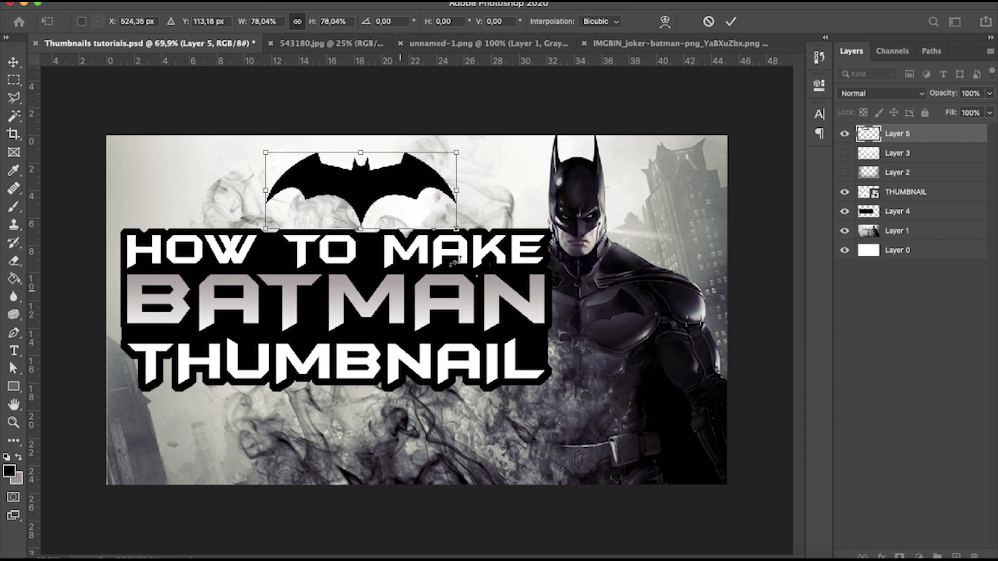
pyautogui.click(13, 62)
# Add a vertical guide at the centre of the title's backing, centre the bat logo on it and hide the guides
pyautogui.click(901, 212)
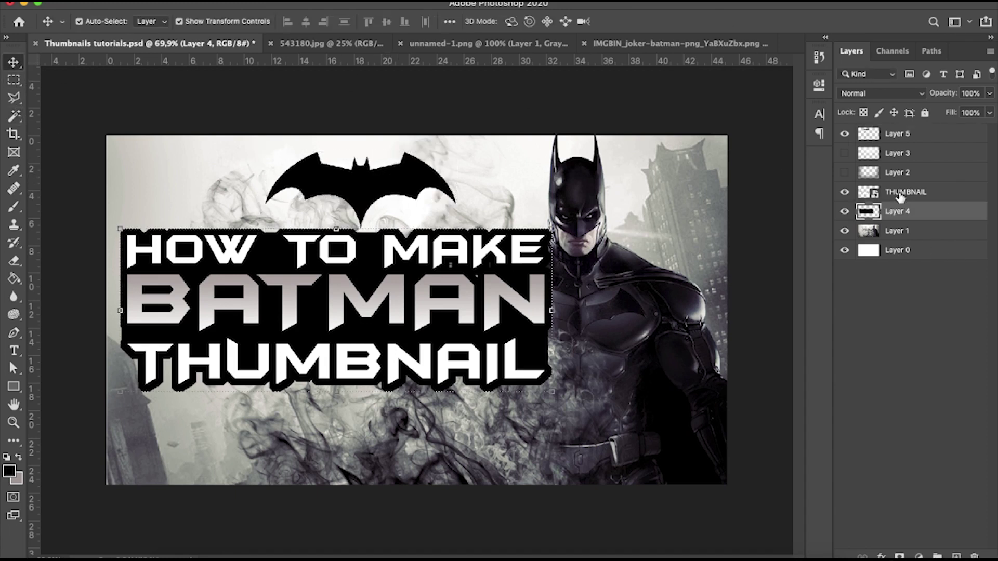
pyautogui.click(539, 268)
pyautogui.moveTo(48, 204); pyautogui.dragTo(354, 190)
pyautogui.click(367, 196)
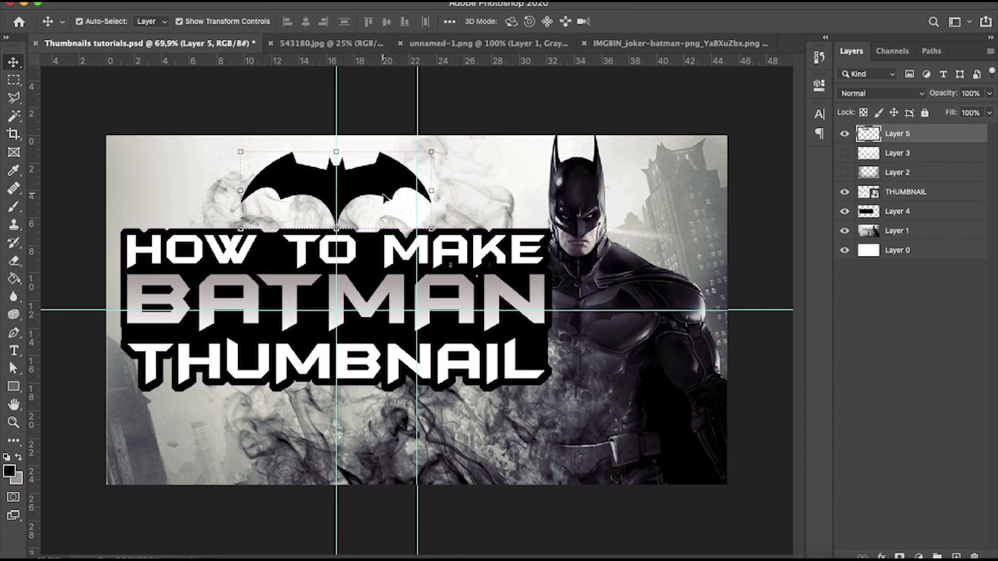
pyautogui.click(65, 75)
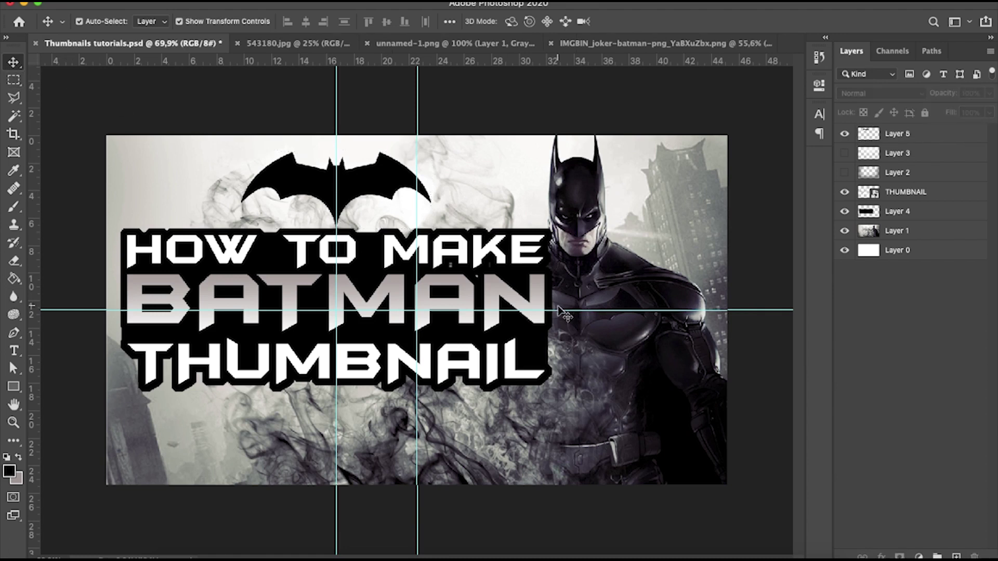
pyautogui.press('super+semicolon')
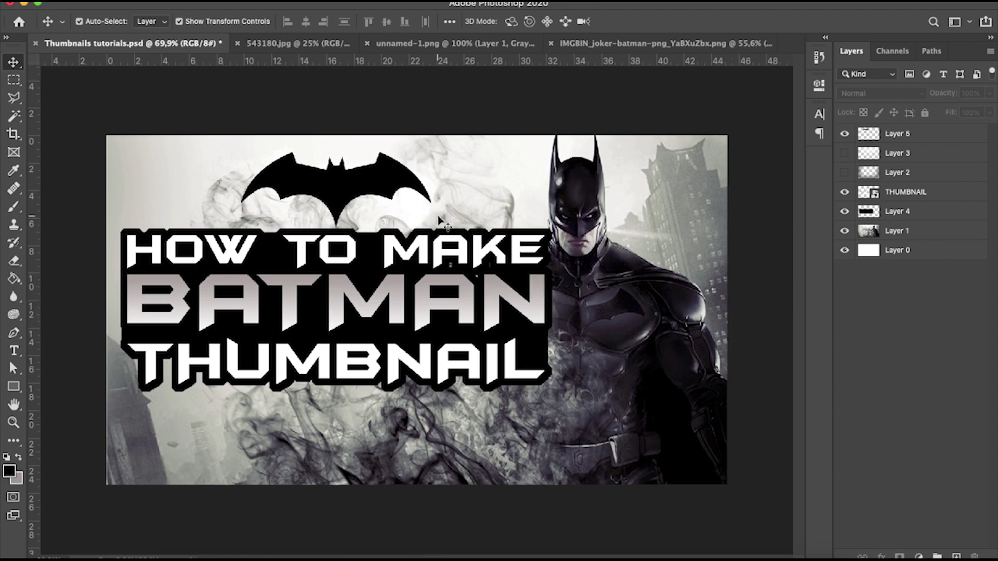
# Copy the Joker image into the thumbnail document, scale it down and stand it over the left part of the title
pyautogui.click(607, 46)
pyautogui.moveTo(575, 104); pyautogui.dragTo(438, 216)
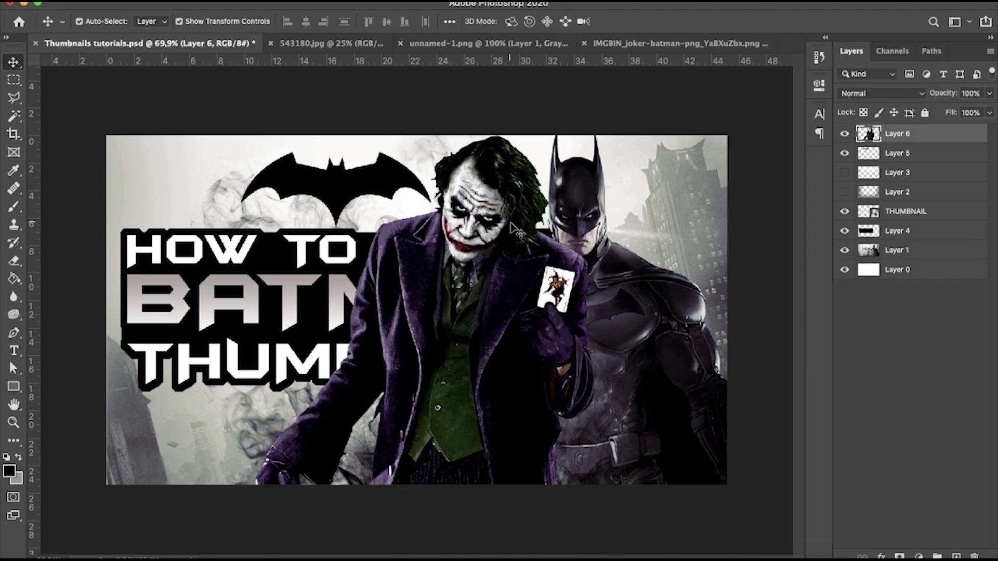
pyautogui.hotkey('ctrl', 't')
pyautogui.moveTo(587, 123); pyautogui.dragTo(515, 192)
pyautogui.moveTo(481, 293); pyautogui.dragTo(247, 262)
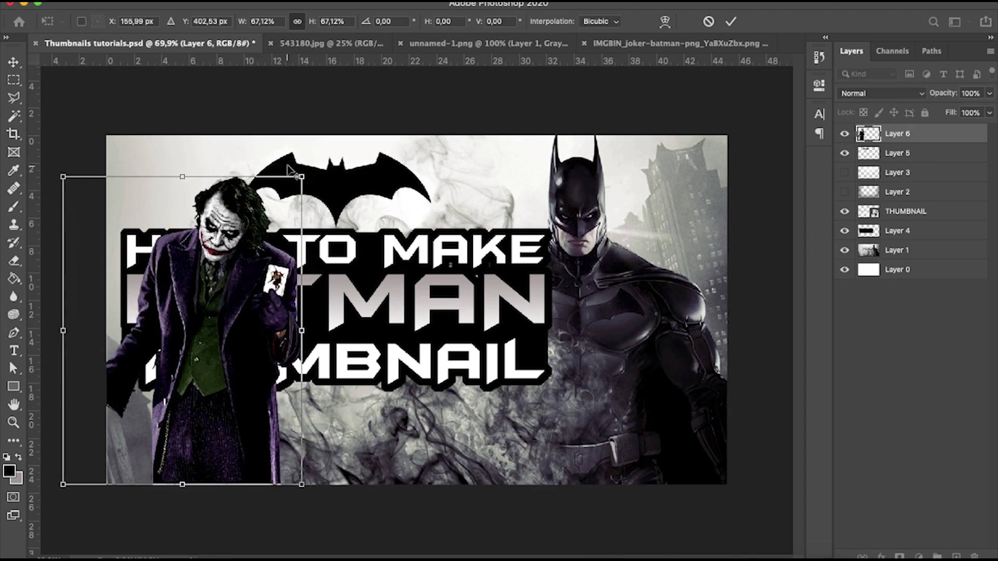
pyautogui.moveTo(306, 170); pyautogui.dragTo(265, 159)
pyautogui.moveTo(257, 203); pyautogui.dragTo(328, 210)
pyautogui.click(14, 79)
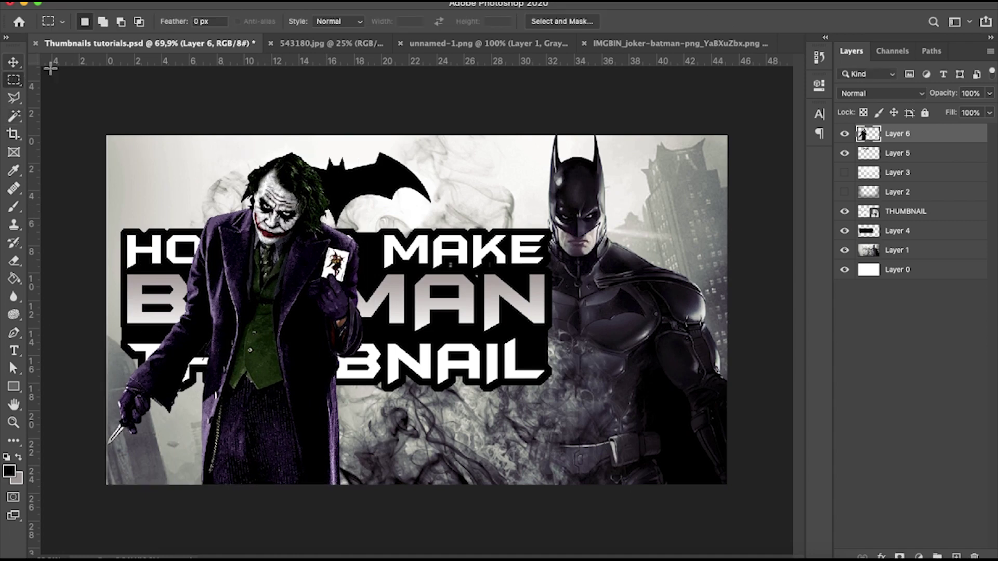
# Move the Joker layer below the title's black backing, and hide the bat logo layer and move it directly above THUMBNAIL
pyautogui.click(899, 213)
pyautogui.click(903, 228)
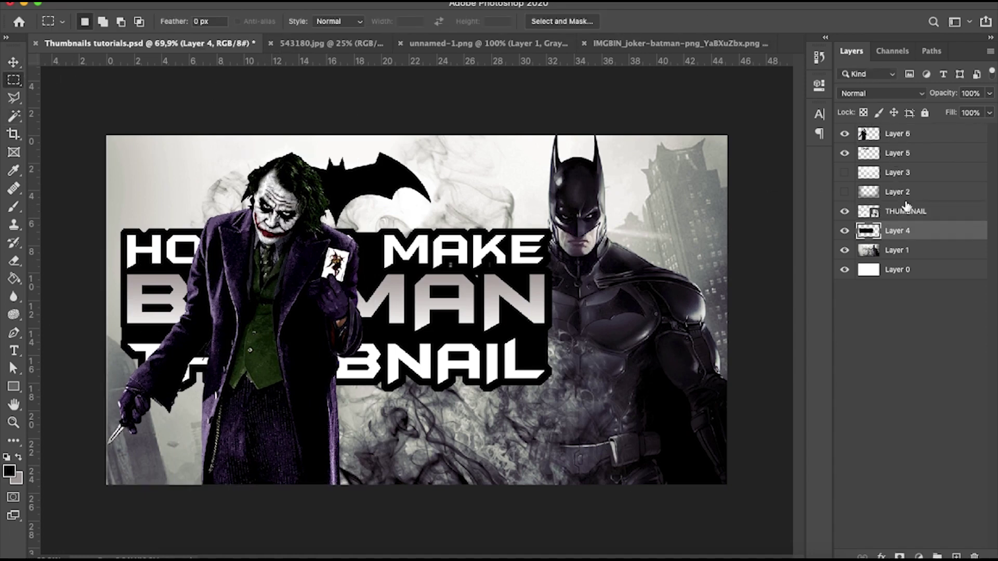
pyautogui.moveTo(904, 134); pyautogui.dragTo(890, 240)
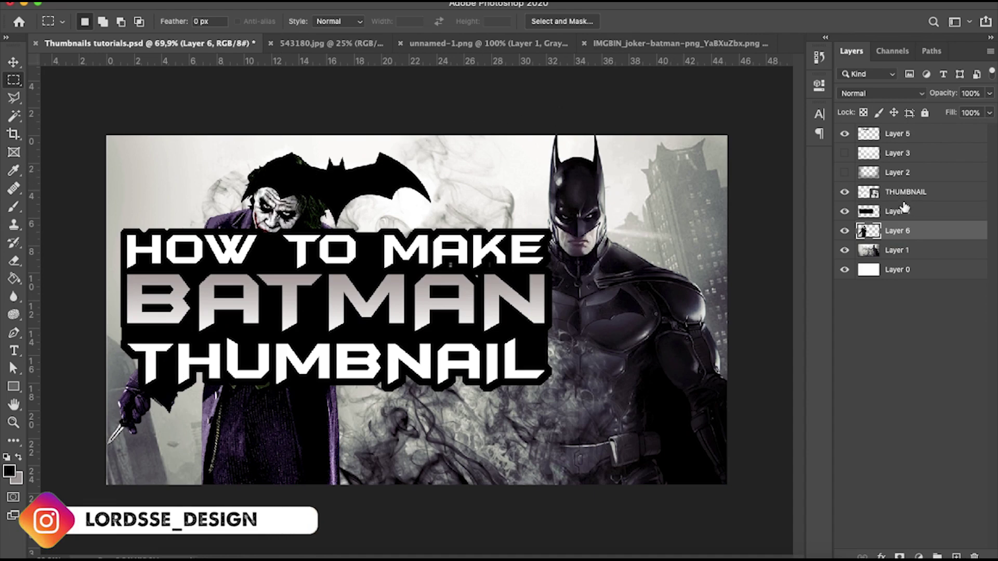
pyautogui.click(845, 133)
pyautogui.moveTo(884, 134); pyautogui.dragTo(920, 175)
# Scale the Joker layer to about 81% so its head sits behind the title
pyautogui.click(903, 211)
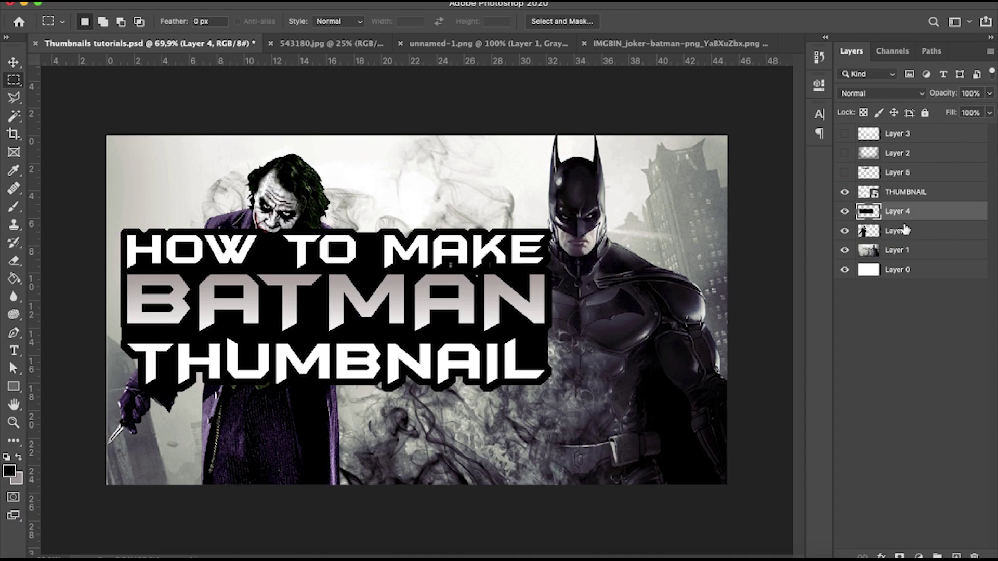
pyautogui.click(907, 237)
pyautogui.press('super+t')
pyautogui.moveTo(356, 158); pyautogui.dragTo(309, 231)
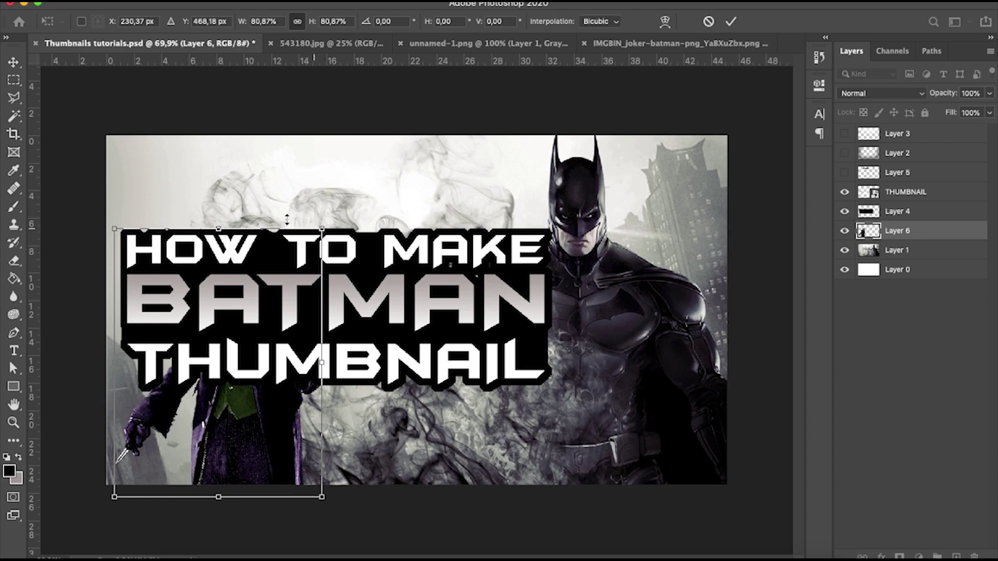
# Scale the THUMBNAIL layer and its black backing together to about 92%, rotate them 1.8° and move them up the canvas
pyautogui.click(914, 193)
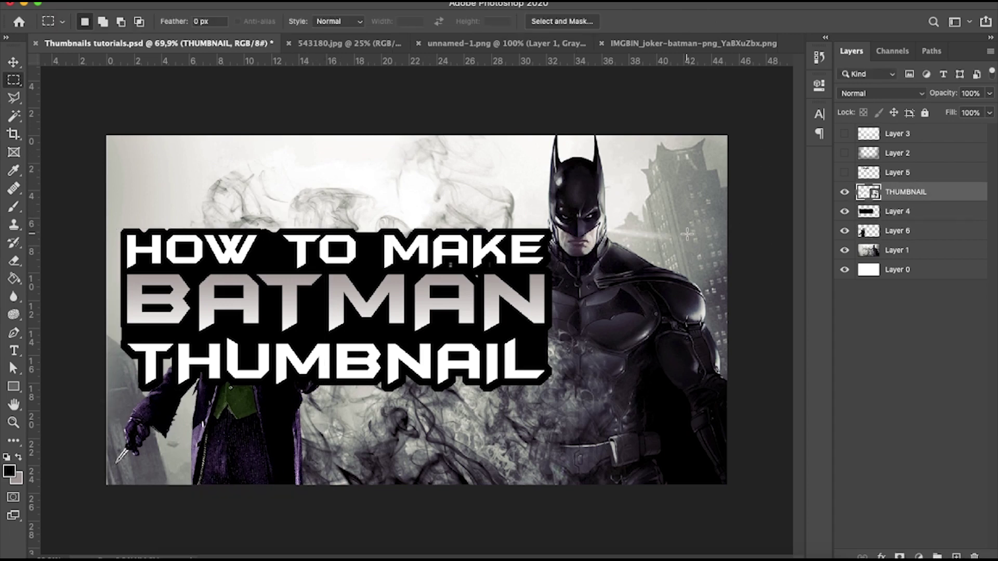
pyautogui.keyDown('shift'); pyautogui.click(926, 213); pyautogui.keyUp('shift')
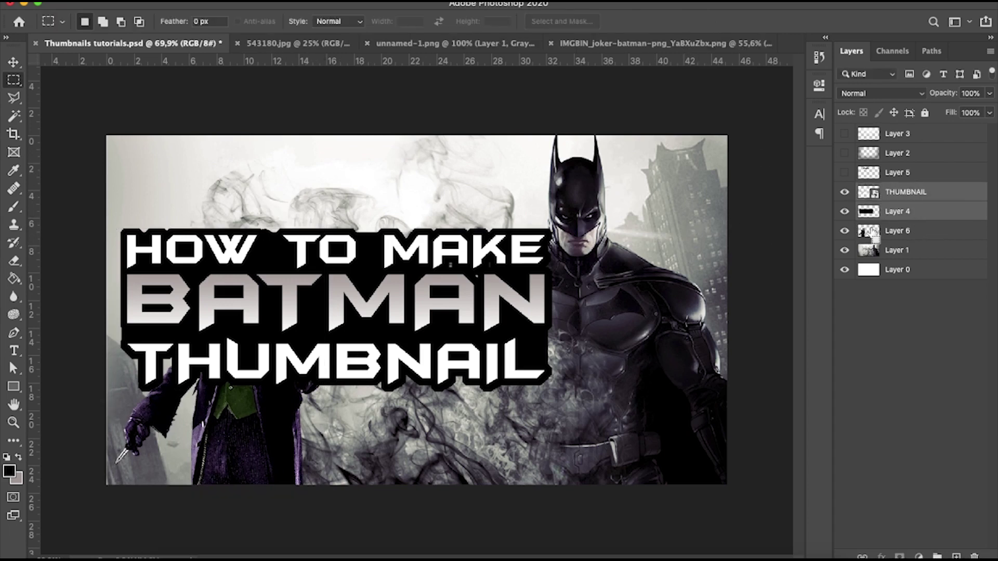
pyautogui.hotkey('ctrl', 't')
pyautogui.moveTo(552, 230); pyautogui.dragTo(520, 242)
pyautogui.moveTo(431, 292); pyautogui.dragTo(408, 223)
pyautogui.moveTo(533, 303); pyautogui.dragTo(535, 315)
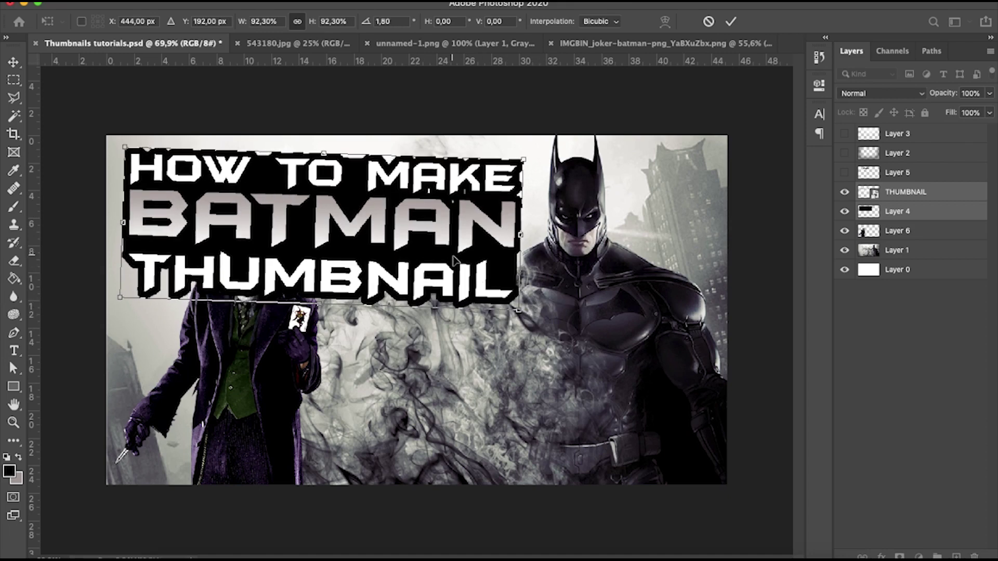
pyautogui.moveTo(453, 258); pyautogui.dragTo(470, 284)
pyautogui.press('Return')
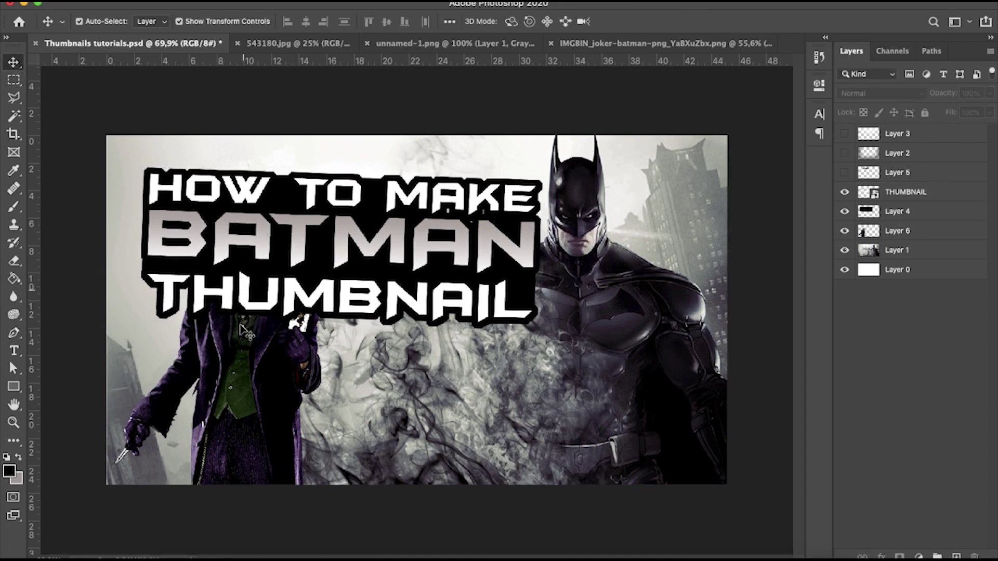
# Scale the Joker down further, place it in the canvas's lower-left corner and move its layer above THUMBNAIL
pyautogui.click(235, 358)
pyautogui.hotkey('ctrl', 'alt', 't')
pyautogui.moveTo(266, 345); pyautogui.dragTo(634, 342)
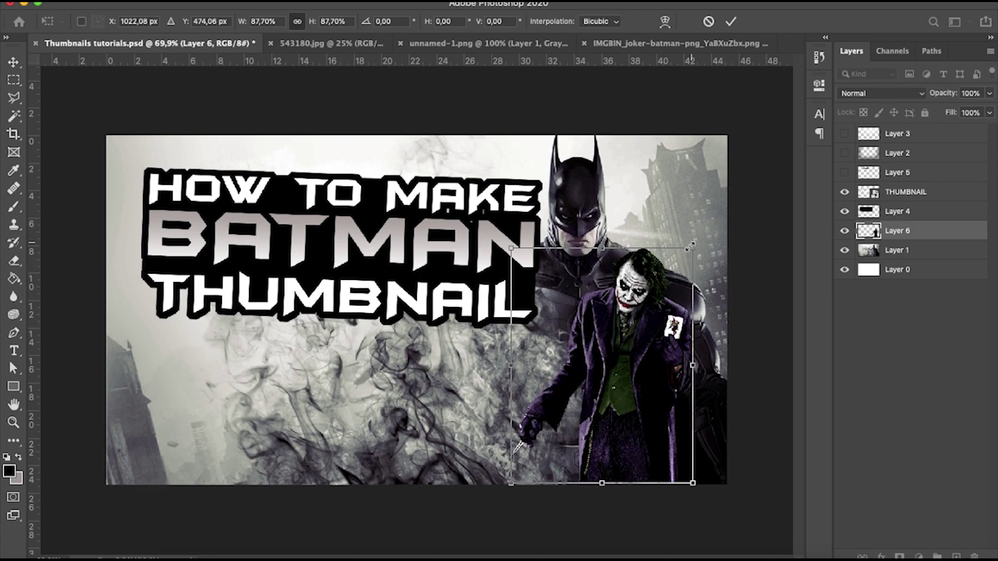
pyautogui.moveTo(691, 244); pyautogui.dragTo(676, 260)
pyautogui.moveTo(608, 338); pyautogui.dragTo(206, 338)
pyautogui.moveTo(917, 230); pyautogui.dragTo(909, 194)
pyautogui.click(735, 285)
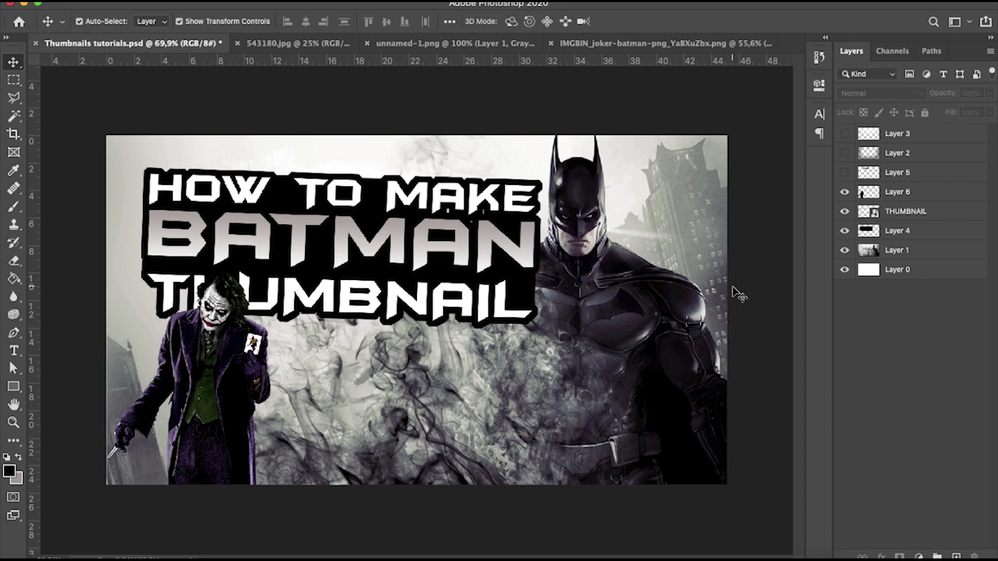
# Try to enlarge only the title's black backing layer to about 104%
pyautogui.click(917, 209)
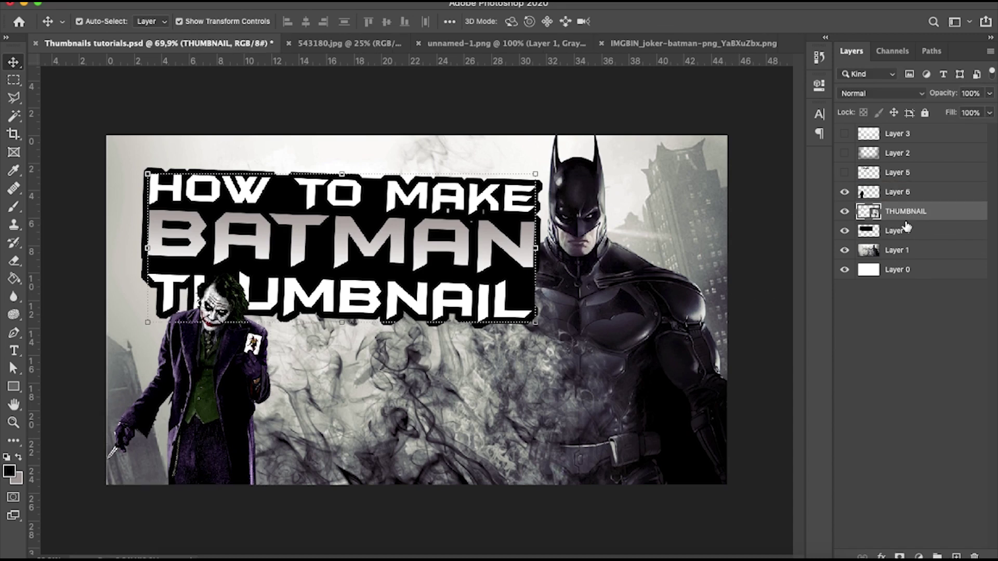
pyautogui.click(902, 237)
pyautogui.moveTo(542, 329); pyautogui.dragTo(554, 331)
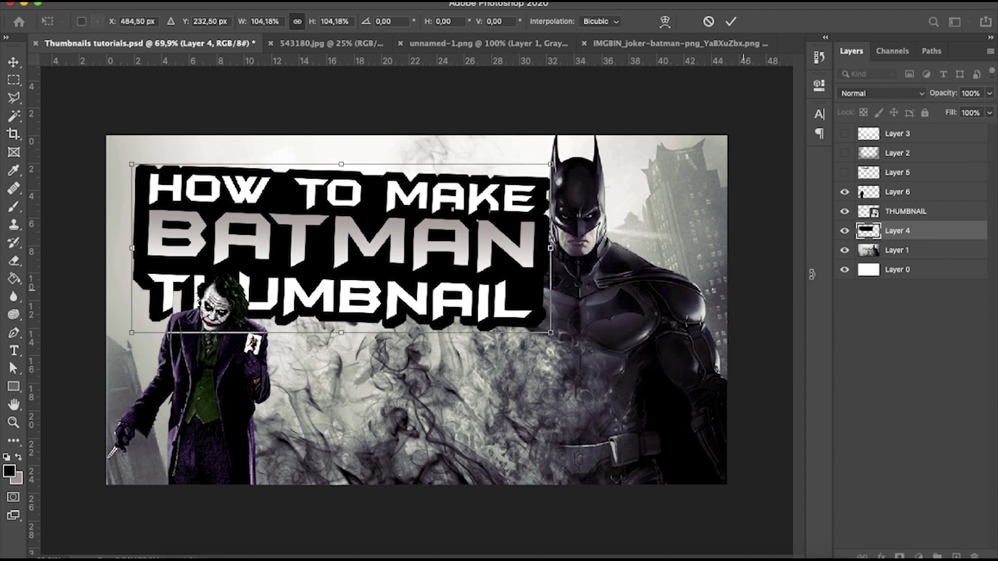
# Enlarge the THUMBNAIL layer and its black backing together to about 110% and position them between the canvas's left edge and Batman
pyautogui.click(914, 214)
pyautogui.keyDown('shift'); pyautogui.click(895, 235); pyautogui.keyUp('shift')
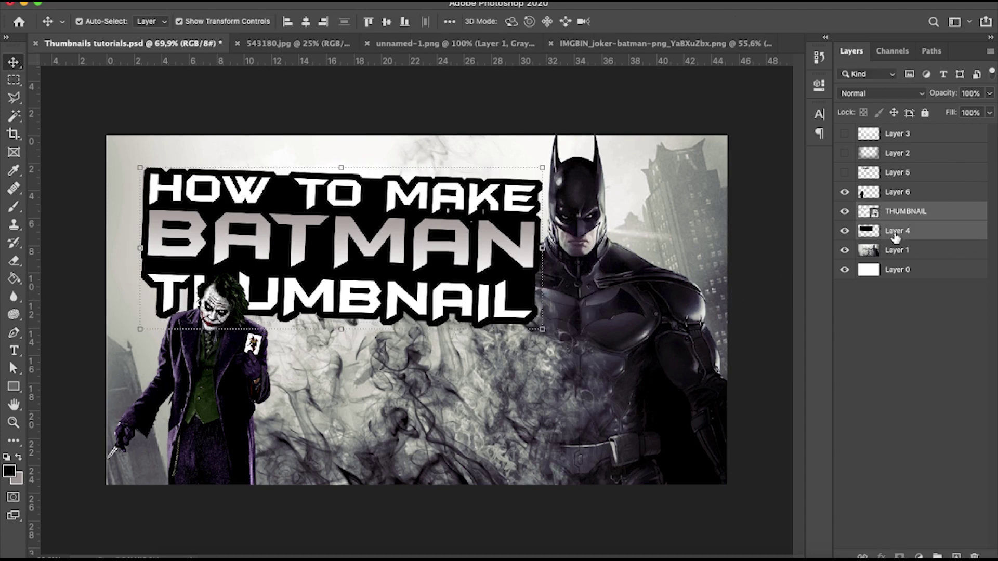
pyautogui.moveTo(540, 328); pyautogui.dragTo(550, 339)
pyautogui.moveTo(461, 273); pyautogui.dragTo(461, 285)
pyautogui.moveTo(552, 339); pyautogui.dragTo(618, 374)
pyautogui.moveTo(507, 291); pyautogui.dragTo(506, 296)
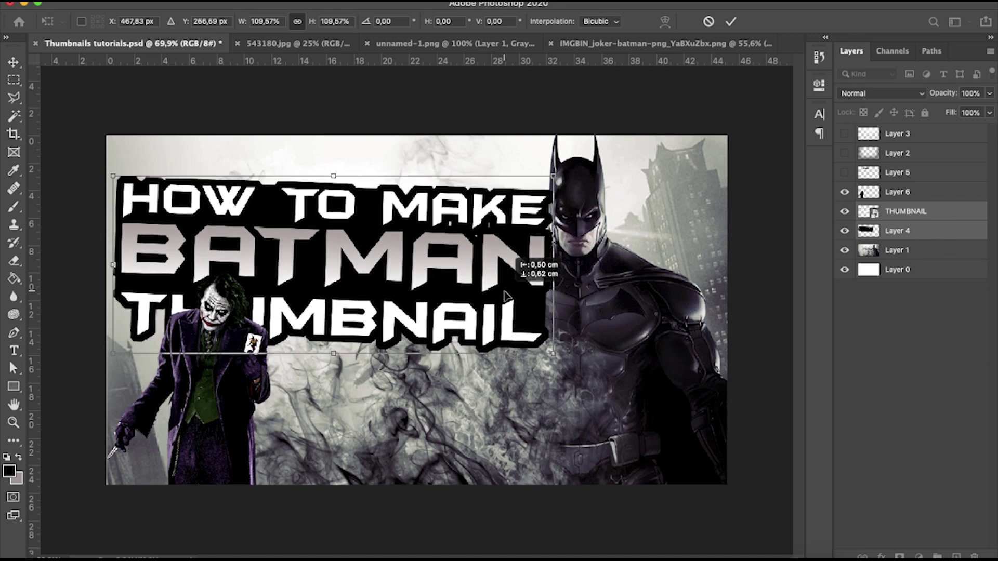
pyautogui.click(13, 63)
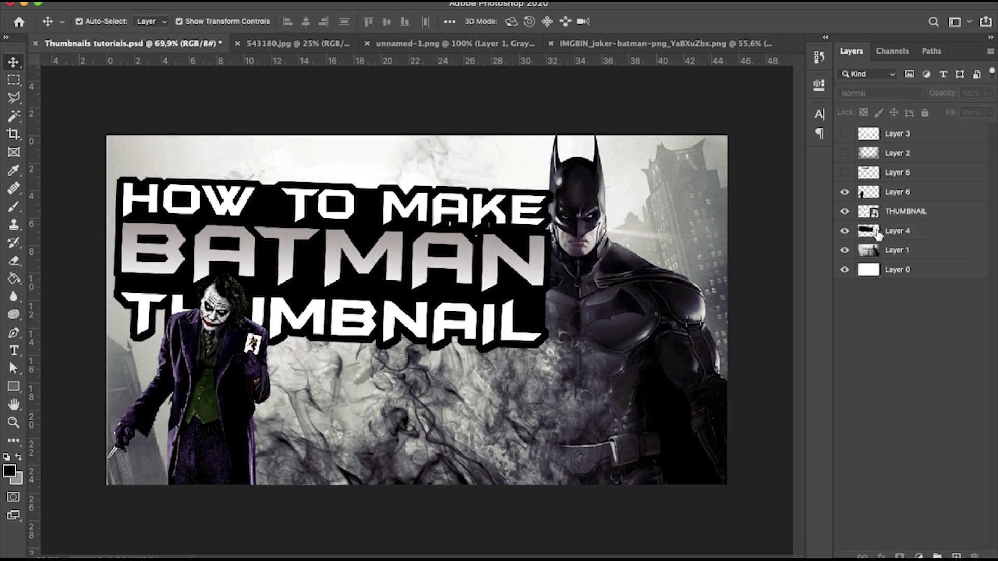
# Show the bat logo layer and move the logo toward Batman's chest
pyautogui.click(845, 172)
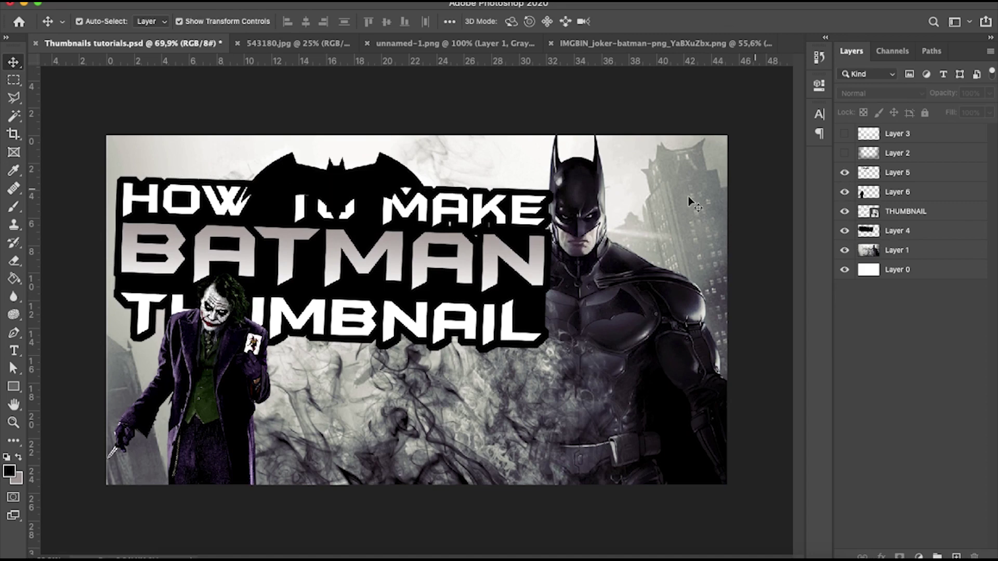
pyautogui.moveTo(358, 178); pyautogui.dragTo(574, 305)
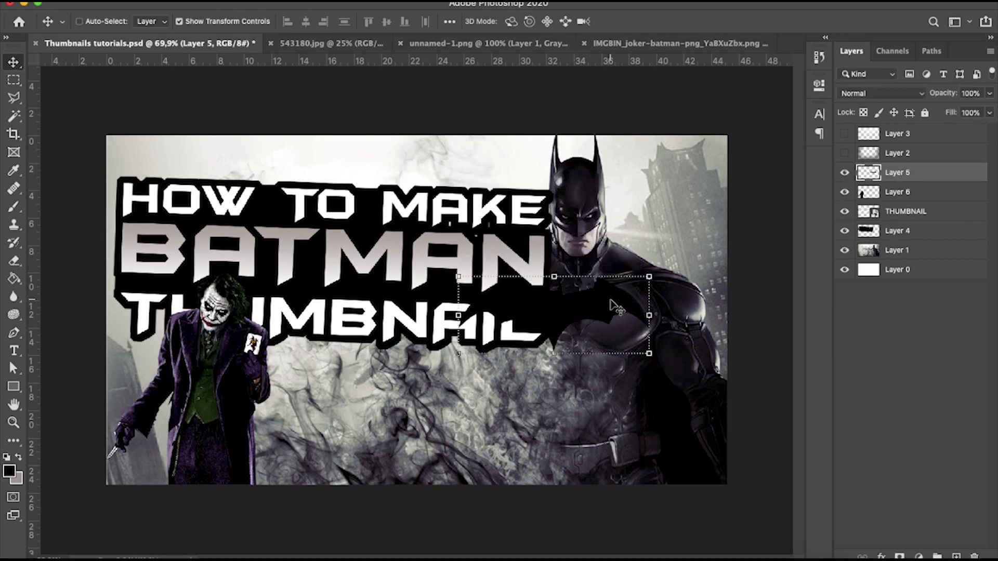
pyautogui.hotkey('ctrl', 't')
pyautogui.moveTo(649, 276); pyautogui.dragTo(394, 316)
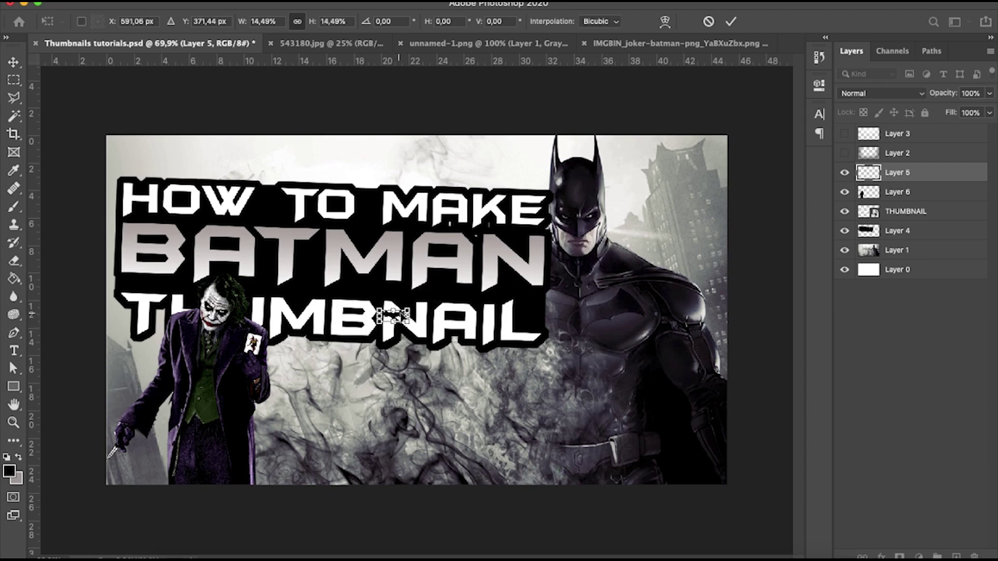
pyautogui.press('Escape')
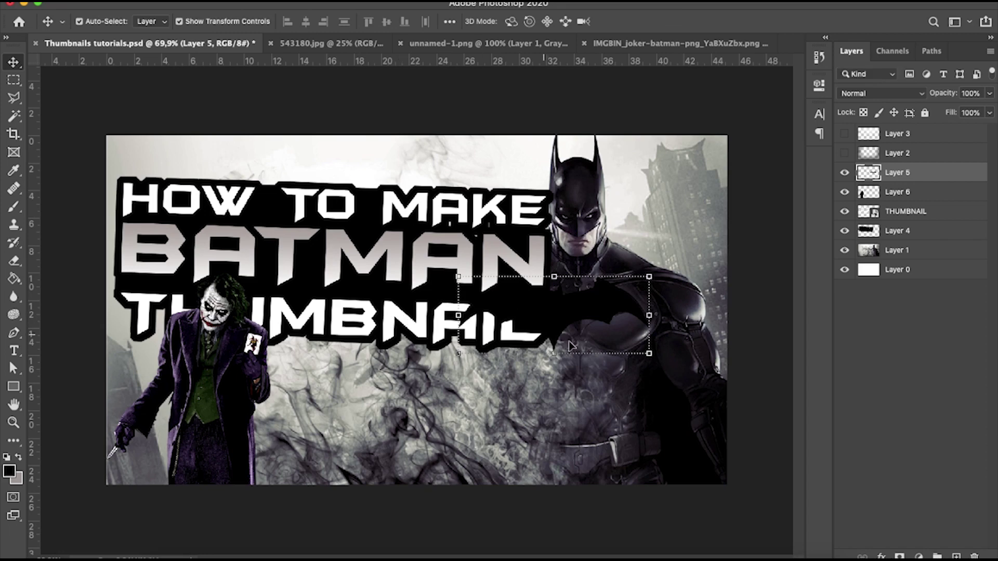
# Scale the bat logo to about 37% and place it in the canvas's upper-right corner
pyautogui.moveTo(656, 281); pyautogui.dragTo(721, 151)
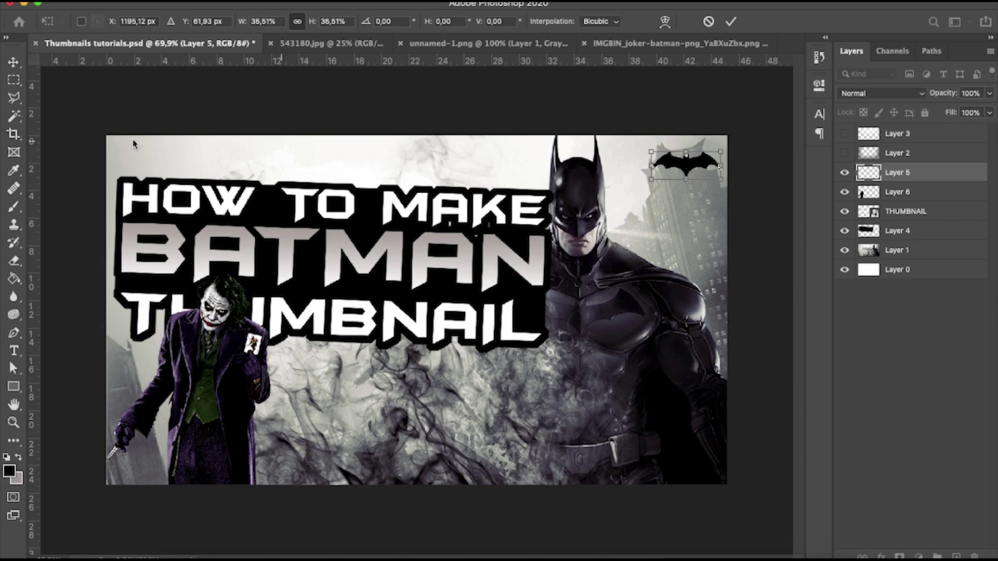
pyautogui.click(15, 64)
pyautogui.click(699, 166)
pyautogui.moveTo(699, 166); pyautogui.dragTo(700, 170)
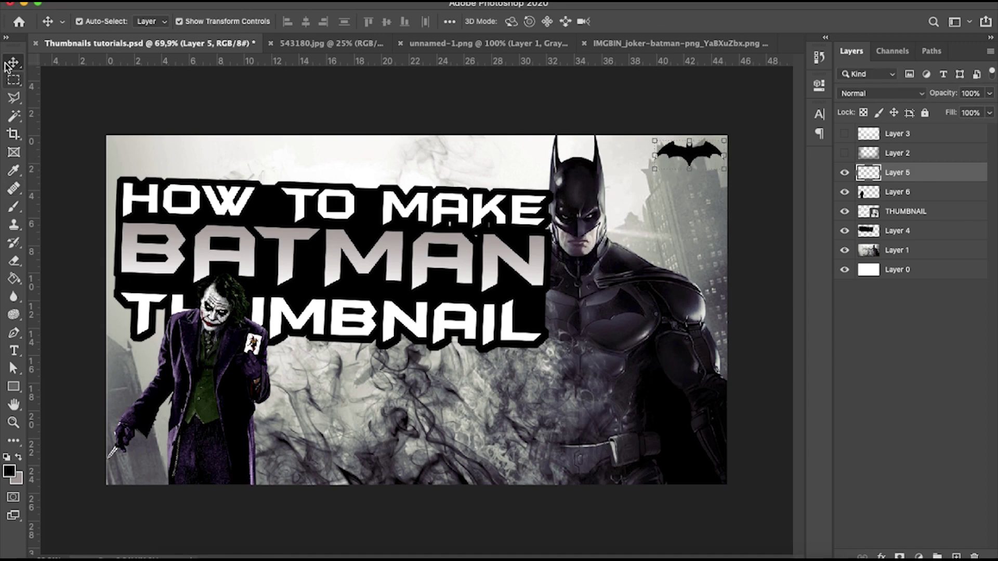
pyautogui.click(136, 100)
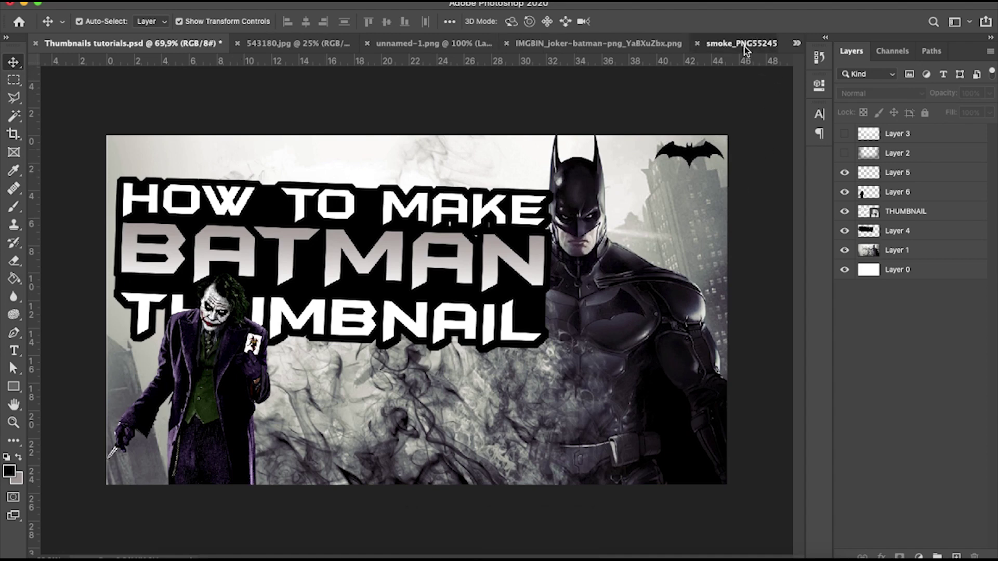
# Copy the smoke image into the thumbnail document, scale it to 77.5% and fit it across the canvas width
pyautogui.click(742, 44)
pyautogui.press('super+a')
pyautogui.moveTo(213, 136); pyautogui.dragTo(448, 274)
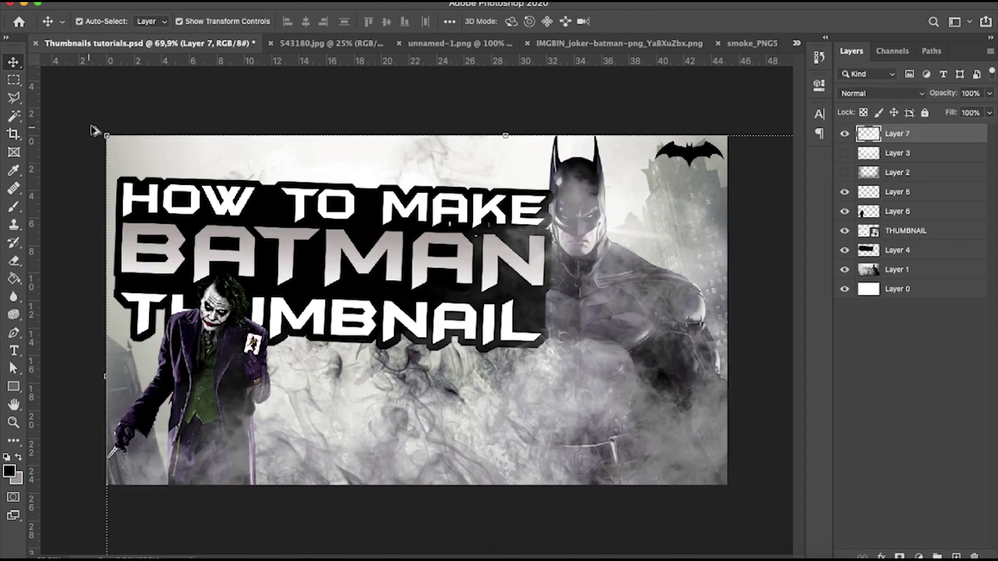
pyautogui.moveTo(101, 131); pyautogui.dragTo(196, 180)
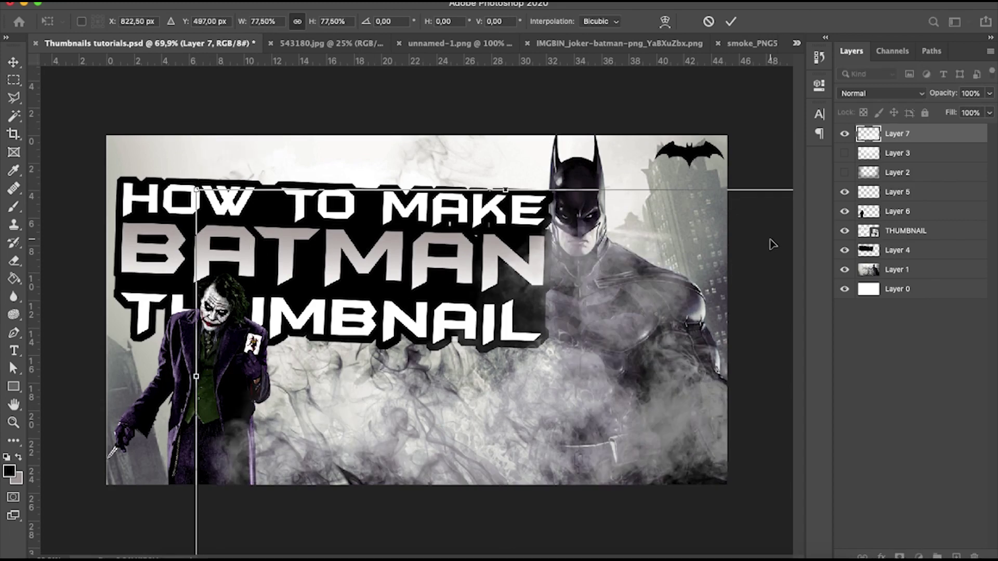
pyautogui.moveTo(621, 276); pyautogui.dragTo(552, 276)
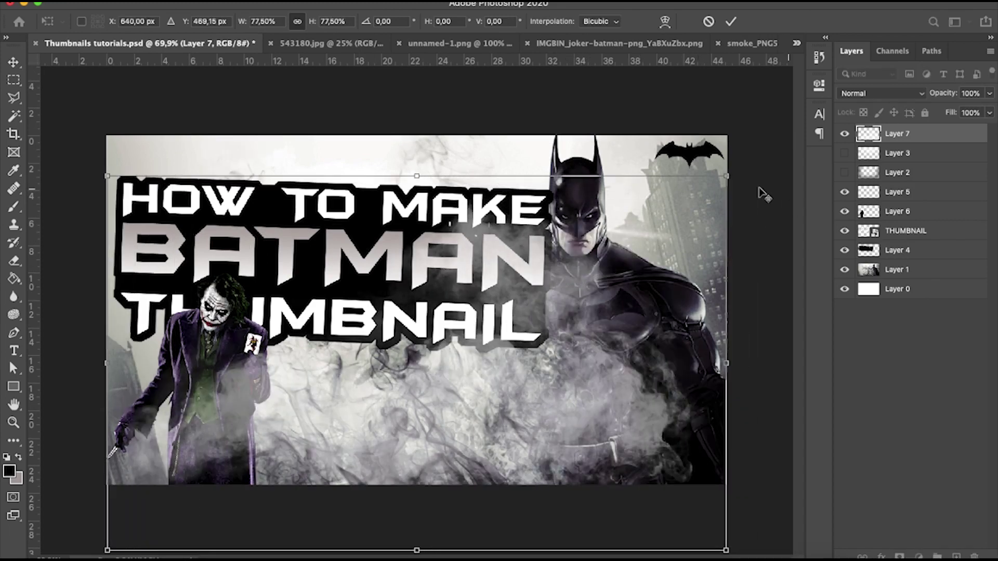
# Scale the smoke layer to about 86.38% and position it from the canvas's left edge across Batman's lower body, applying the transform
pyautogui.moveTo(726, 176); pyautogui.dragTo(734, 170)
pyautogui.moveTo(657, 241)
pyautogui.mouseDown()
pyautogui.moveTo(654, 310)
pyautogui.moveTo(656, 233)
pyautogui.moveTo(655, 255)
pyautogui.mouseUp()
pyautogui.moveTo(715, 196); pyautogui.dragTo(657, 232)
pyautogui.moveTo(531, 360); pyautogui.dragTo(420, 384)
pyautogui.moveTo(555, 266); pyautogui.dragTo(624, 222)
pyautogui.moveTo(475, 381); pyautogui.dragTo(654, 363)
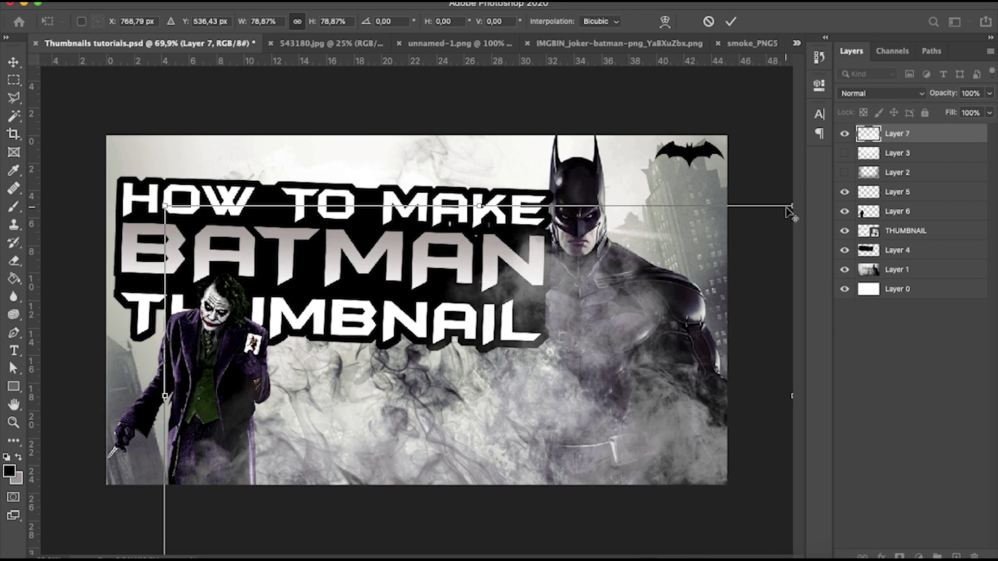
pyautogui.moveTo(165, 206); pyautogui.dragTo(138, 187)
pyautogui.moveTo(595, 367); pyautogui.dragTo(567, 355)
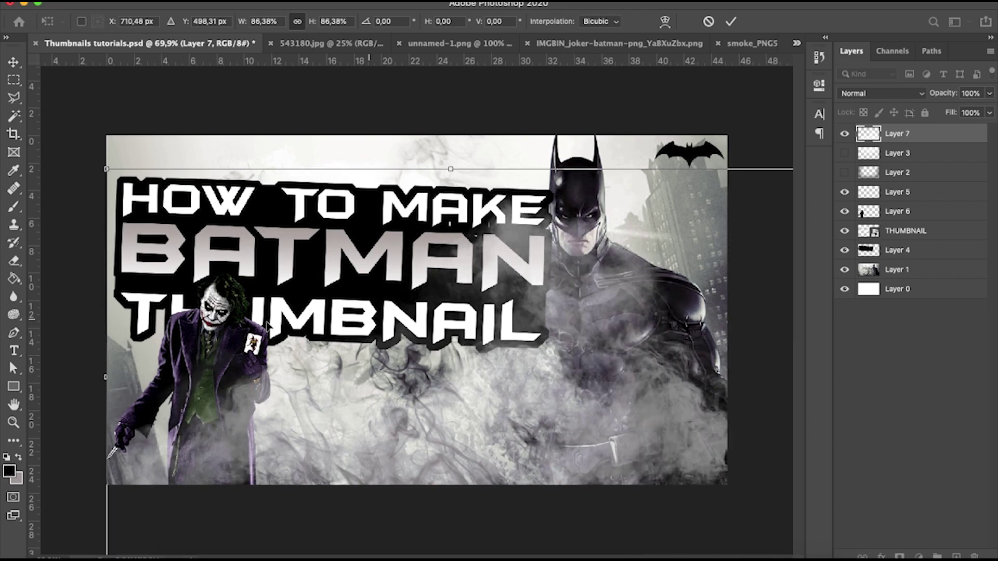
pyautogui.moveTo(490, 368)
pyautogui.mouseDown()
pyautogui.moveTo(467, 351)
pyautogui.moveTo(488, 366)
pyautogui.mouseUp()
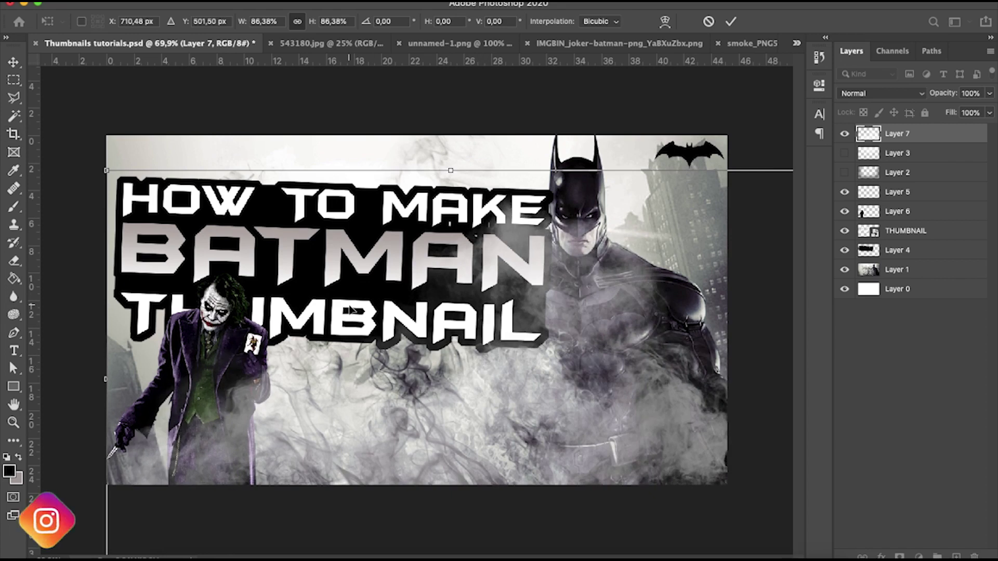
pyautogui.click(13, 62)
pyautogui.click(114, 83)
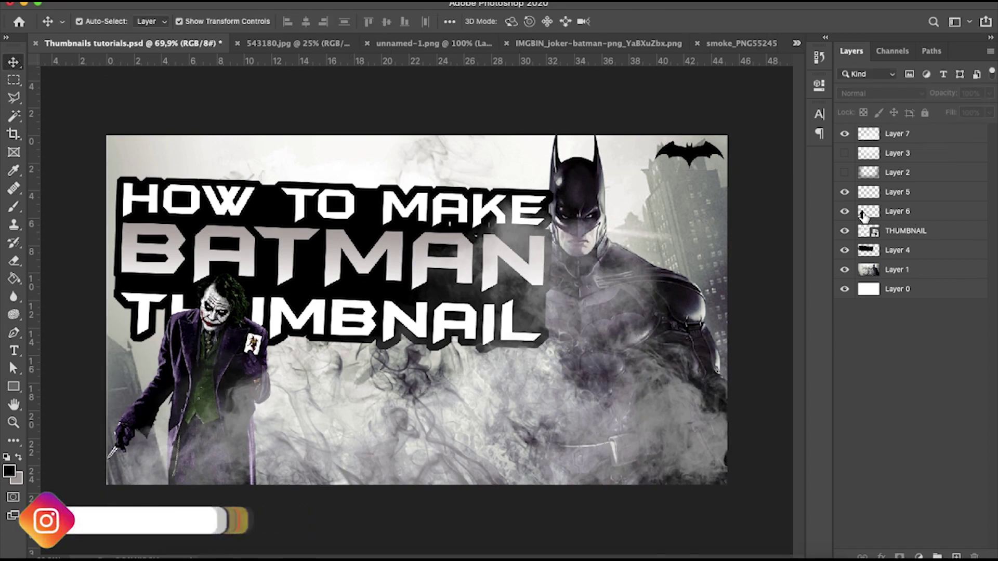
# Lower the opacity of the smoke layer (Layer 7) to 78%
pyautogui.click(907, 136)
pyautogui.moveTo(960, 114); pyautogui.dragTo(937, 114)
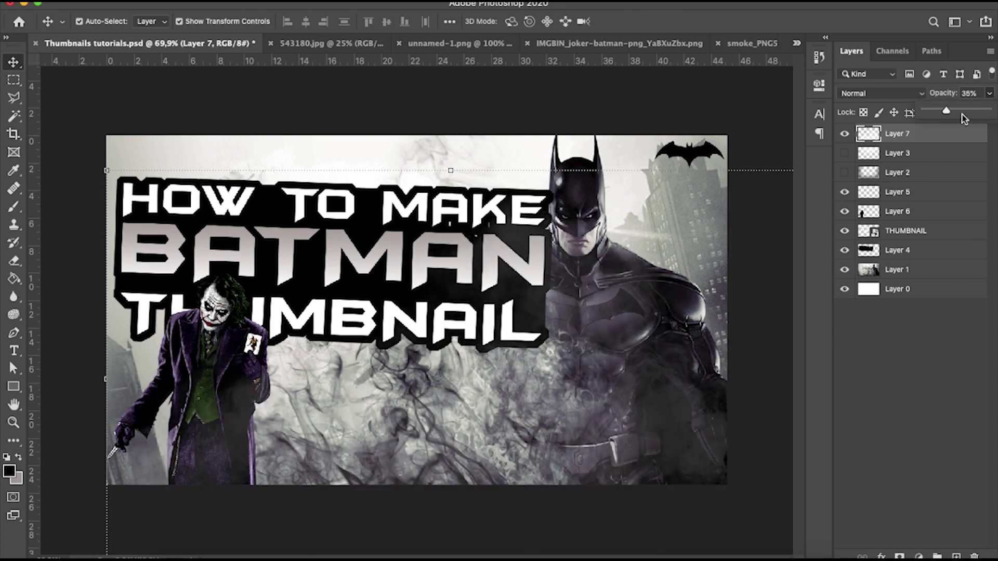
pyautogui.moveTo(975, 118)
pyautogui.mouseDown()
pyautogui.moveTo(990, 115)
pyautogui.moveTo(980, 116)
pyautogui.mouseUp()
pyautogui.click(896, 306)
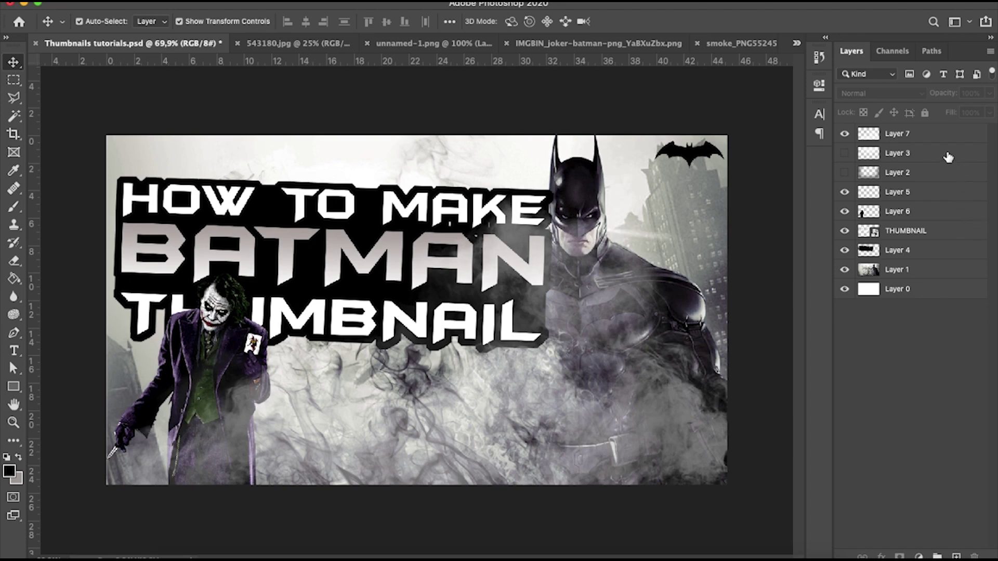
pyautogui.click(938, 137)
pyautogui.click(990, 94)
pyautogui.moveTo(979, 110); pyautogui.dragTo(975, 114)
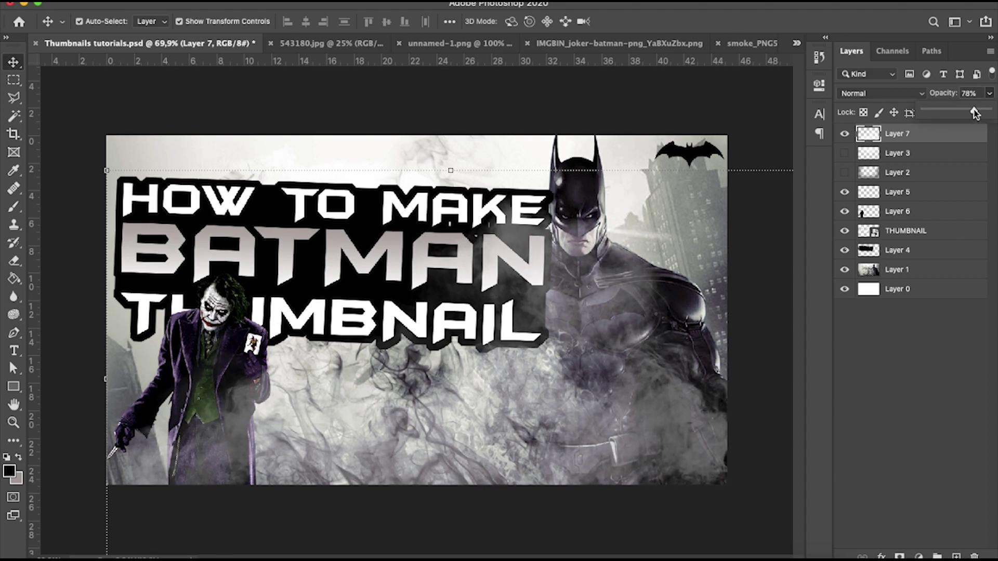
pyautogui.click(952, 313)
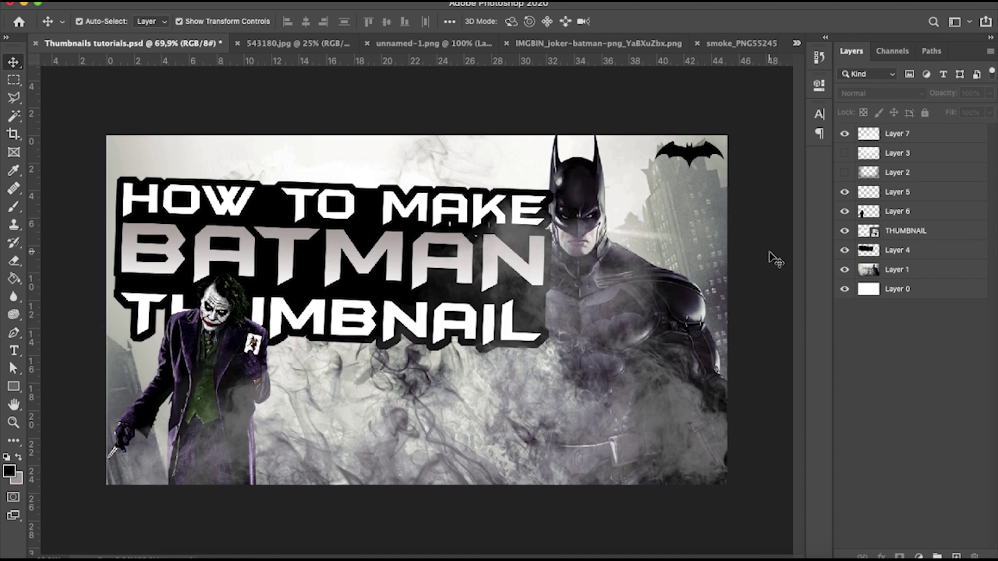
pyautogui.click(666, 403)
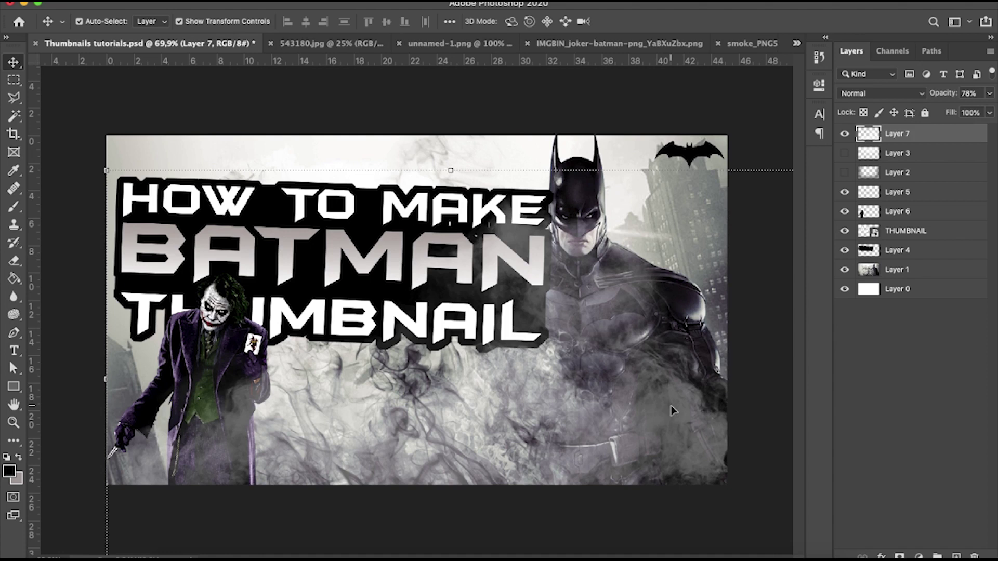
pyautogui.click(570, 107)
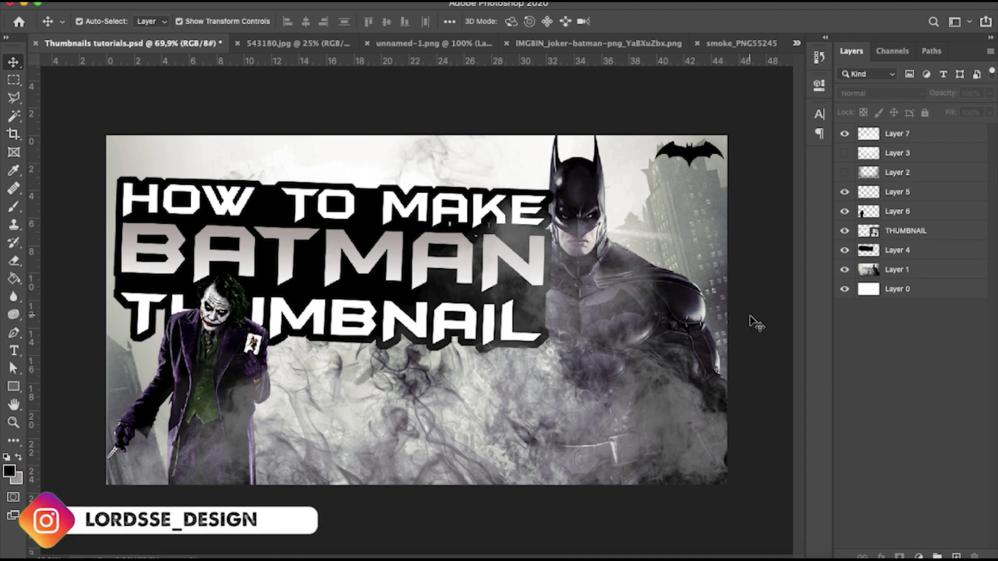
# Add a Color Balance adjustment above the Batman background (Layer 1) and shift its tones toward blue
pyautogui.click(889, 271)
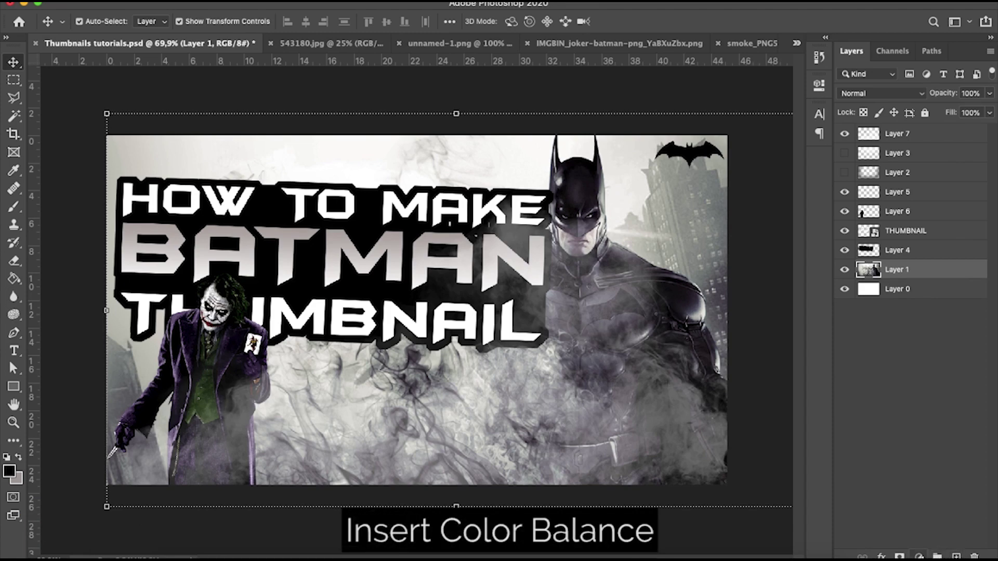
pyautogui.click(919, 556)
pyautogui.click(936, 418)
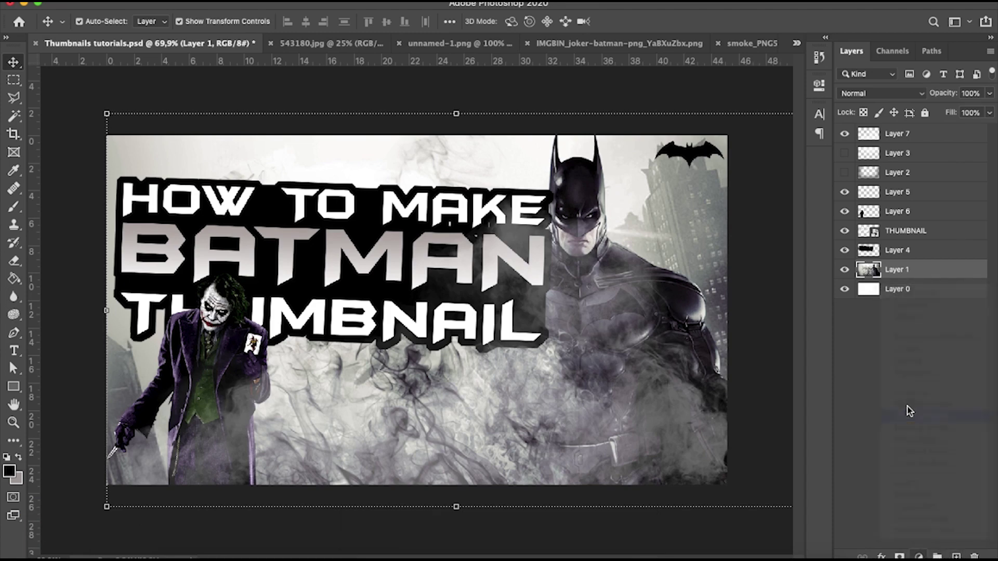
pyautogui.moveTo(682, 157)
pyautogui.mouseDown()
pyautogui.moveTo(661, 159)
pyautogui.moveTo(682, 157)
pyautogui.moveTo(688, 179)
pyautogui.moveTo(667, 178)
pyautogui.moveTo(694, 204)
pyautogui.moveTo(713, 204)
pyautogui.moveTo(678, 205)
pyautogui.moveTo(691, 205)
pyautogui.moveTo(672, 157)
pyautogui.mouseUp()
pyautogui.click(781, 80)
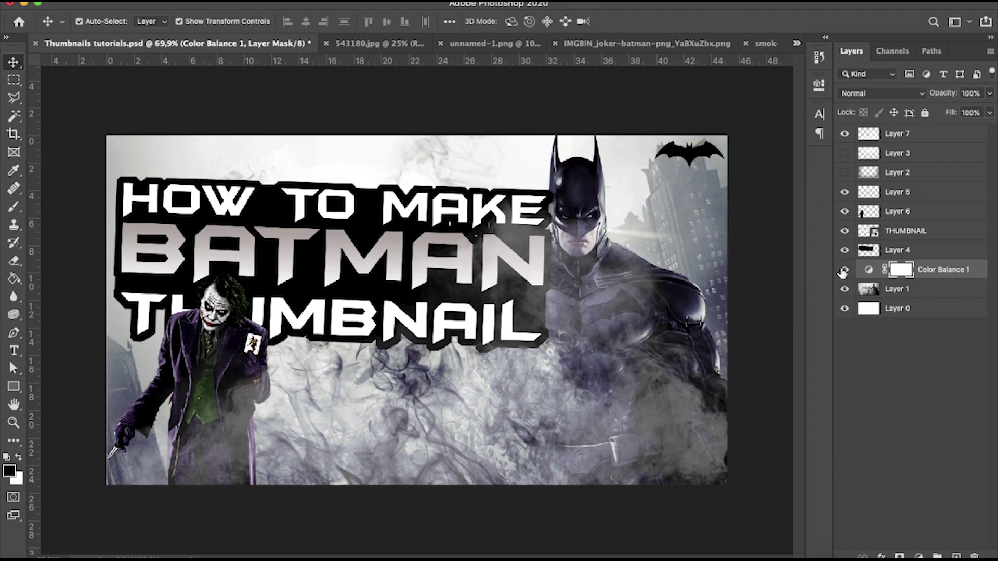
pyautogui.click(780, 318)
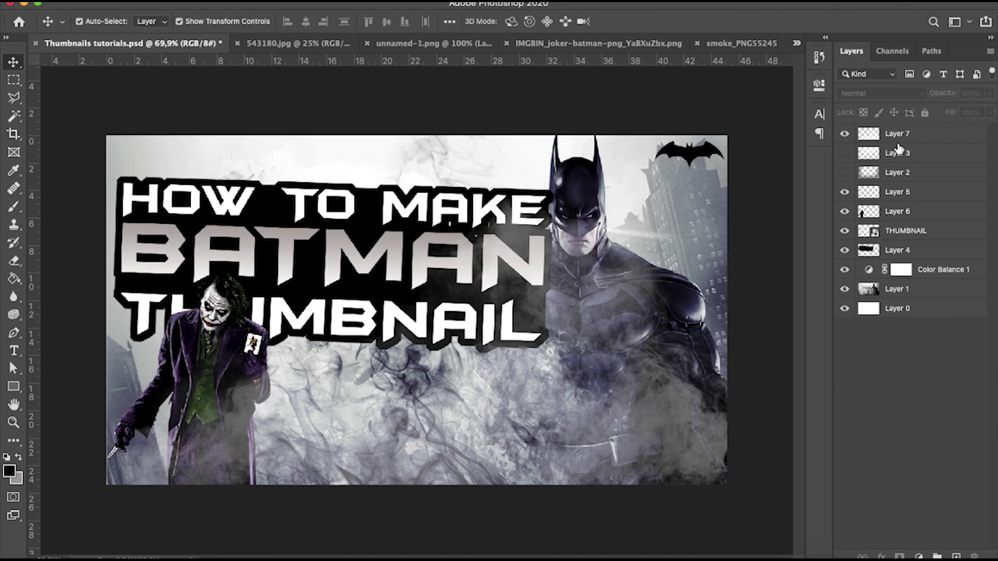
# Move the smoke layer below Layer 2 in the stack and make the shadow layers, Layer 2 and Layer 3, visible
pyautogui.moveTo(897, 136); pyautogui.dragTo(897, 179)
pyautogui.click(844, 152)
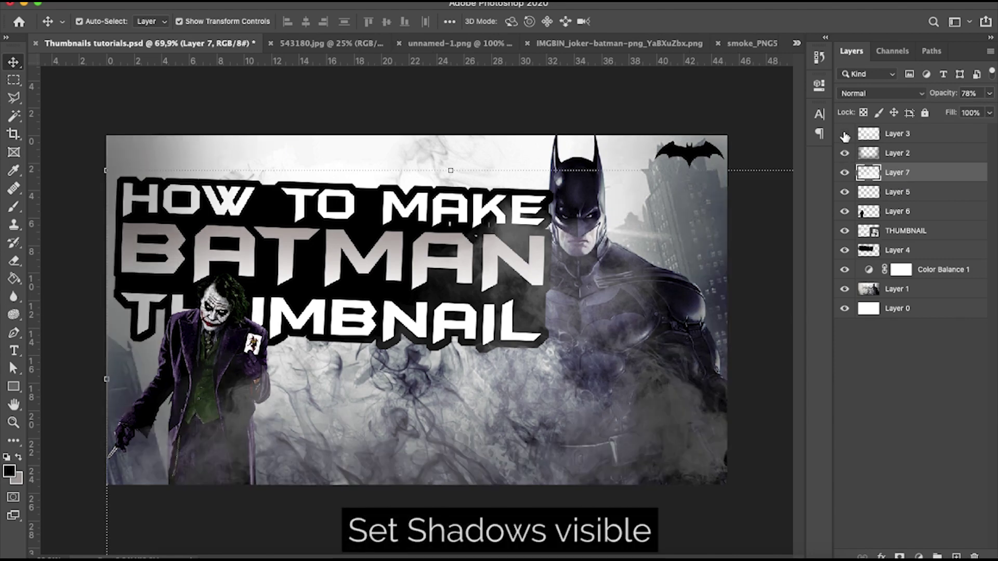
pyautogui.click(845, 133)
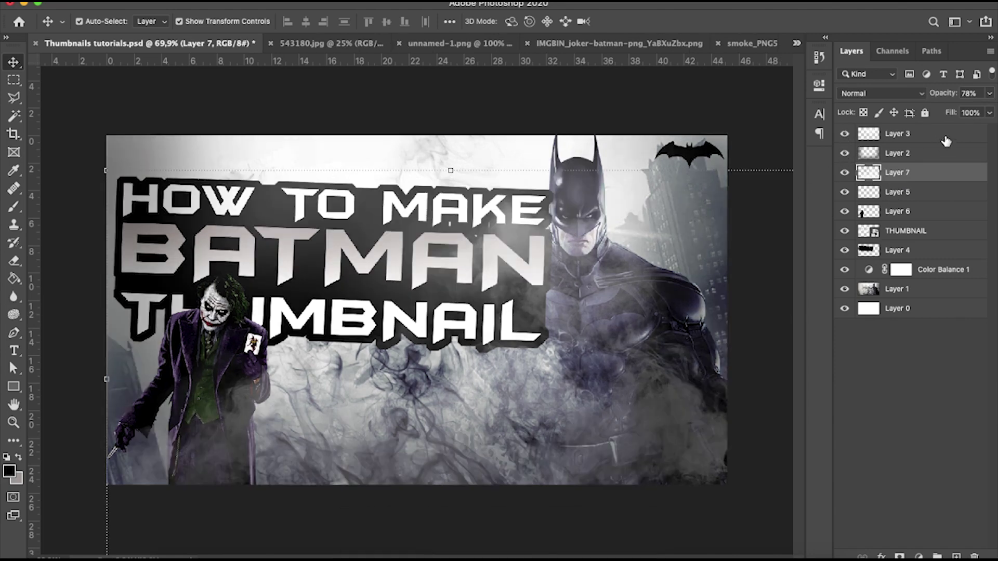
# Slightly lower Layer 3's opacity and place Layer 2 directly beneath the smoke layer in the stack
pyautogui.click(930, 139)
pyautogui.click(989, 93)
pyautogui.moveTo(952, 110); pyautogui.dragTo(947, 110)
pyautogui.click(856, 423)
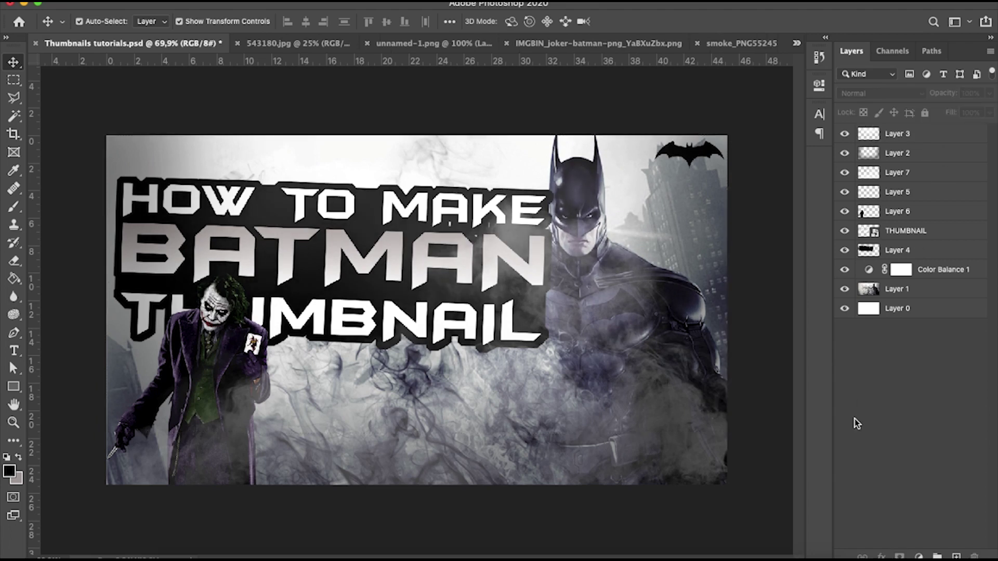
pyautogui.moveTo(907, 137); pyautogui.dragTo(905, 182)
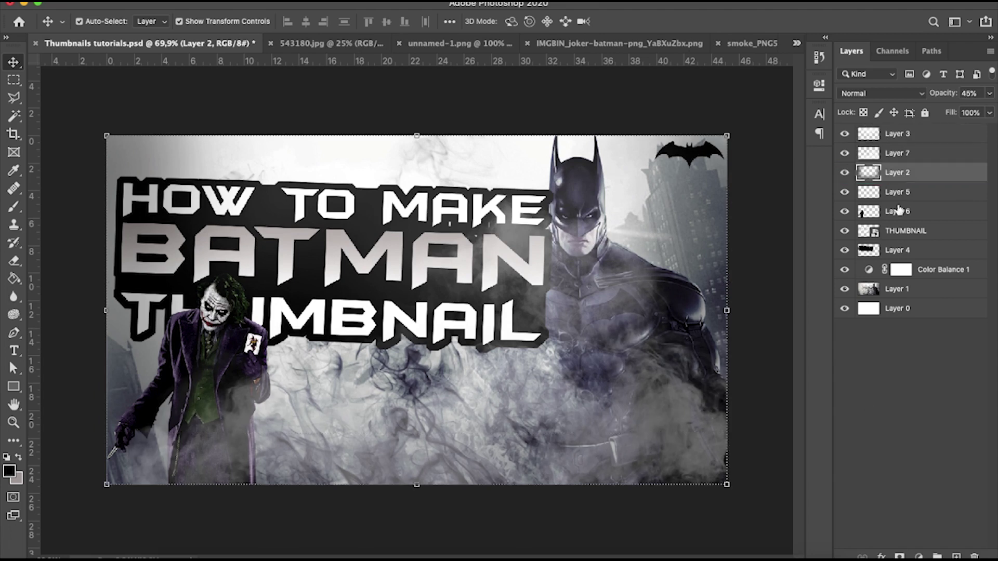
pyautogui.click(880, 417)
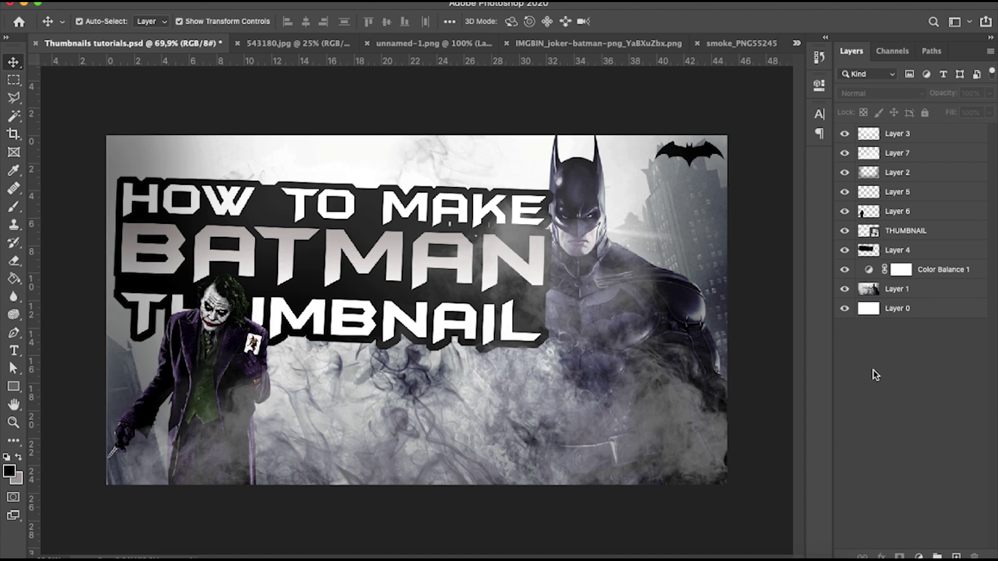
# Nudge the smoke layer slightly to the right and stretch it to 100.42% width so it reaches the canvas's left edge
pyautogui.click(676, 435)
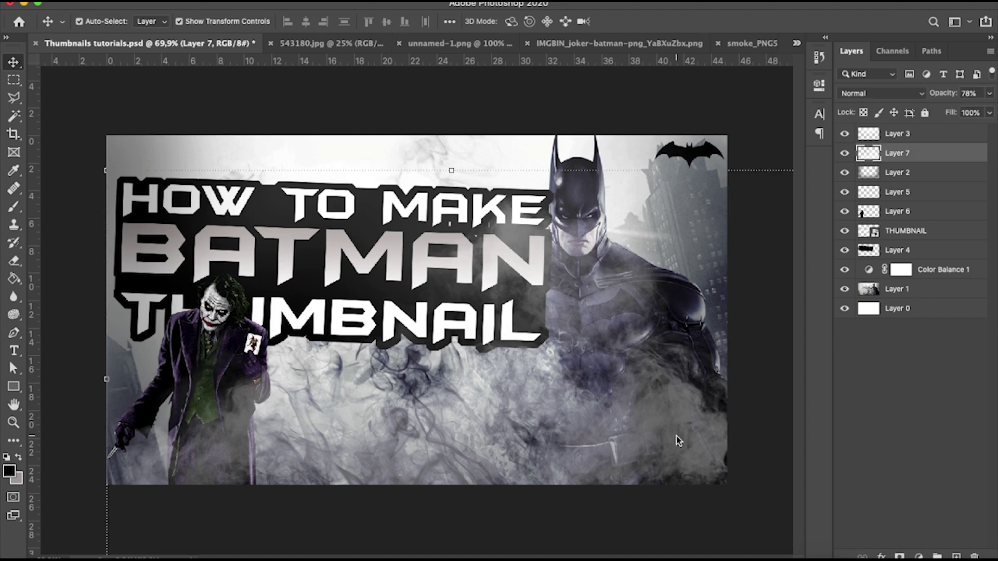
pyautogui.press('Right')
pyautogui.press('Right')
pyautogui.press('Right')
pyautogui.press('Right')
pyautogui.press('Right')
pyautogui.press('Right')
pyautogui.press('Right')
pyautogui.press('Right')
pyautogui.press('Right')
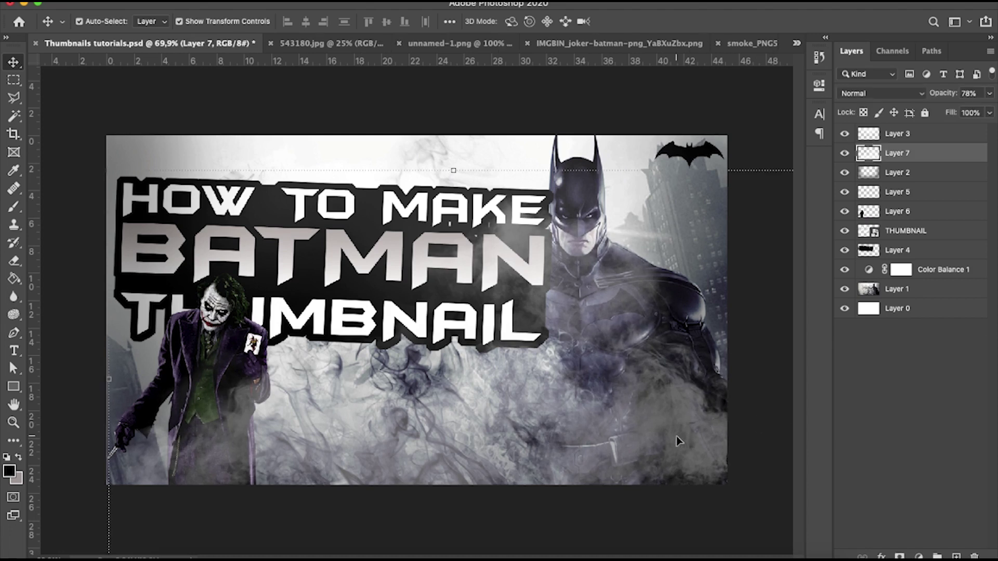
pyautogui.moveTo(109, 378); pyautogui.dragTo(106, 379)
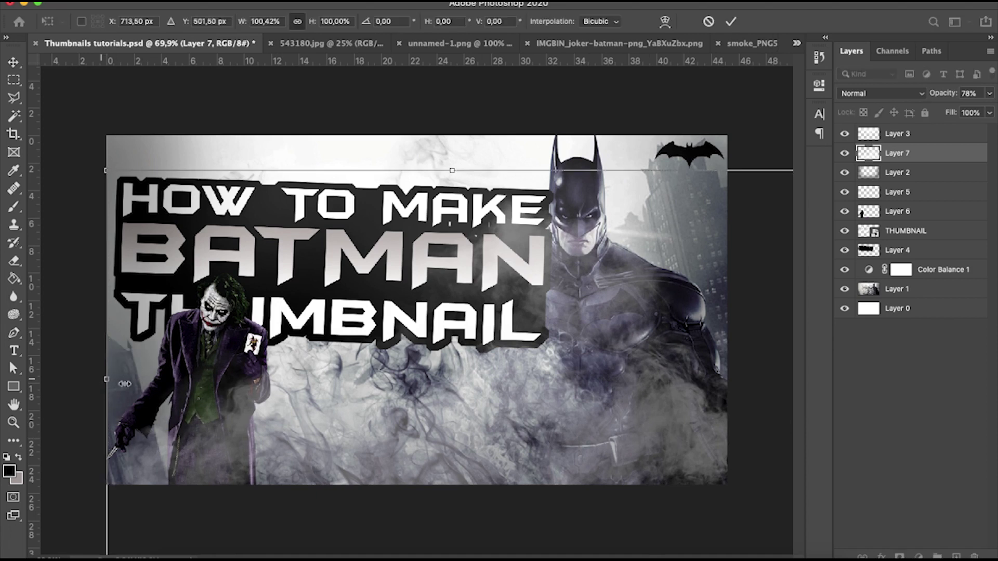
pyautogui.click(13, 62)
pyautogui.click(83, 90)
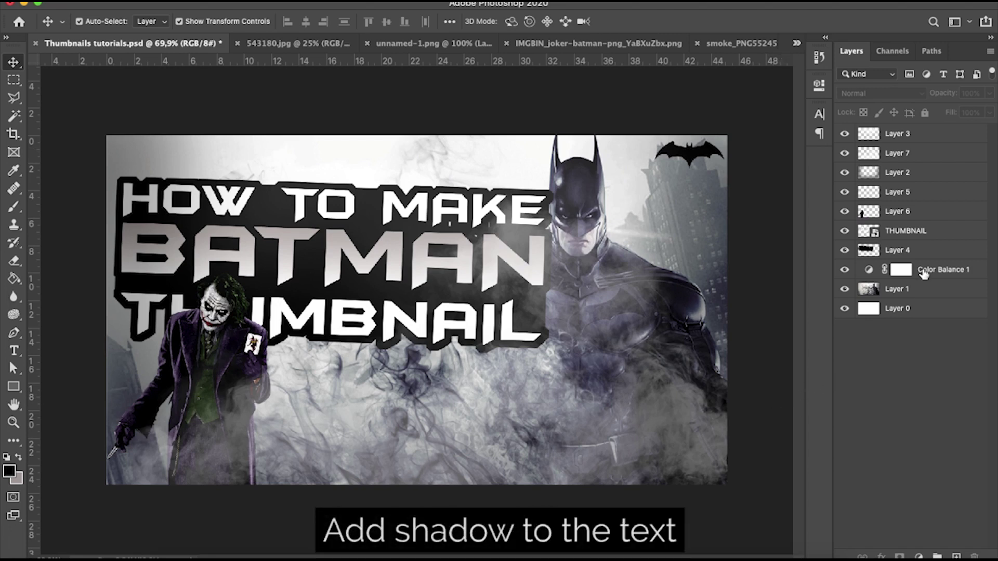
# Add a Multiply drop shadow to the THUMBNAIL title layer with 30% opacity, 42% spread and 68 px size
pyautogui.rightClick(913, 235)
pyautogui.click(825, 235)
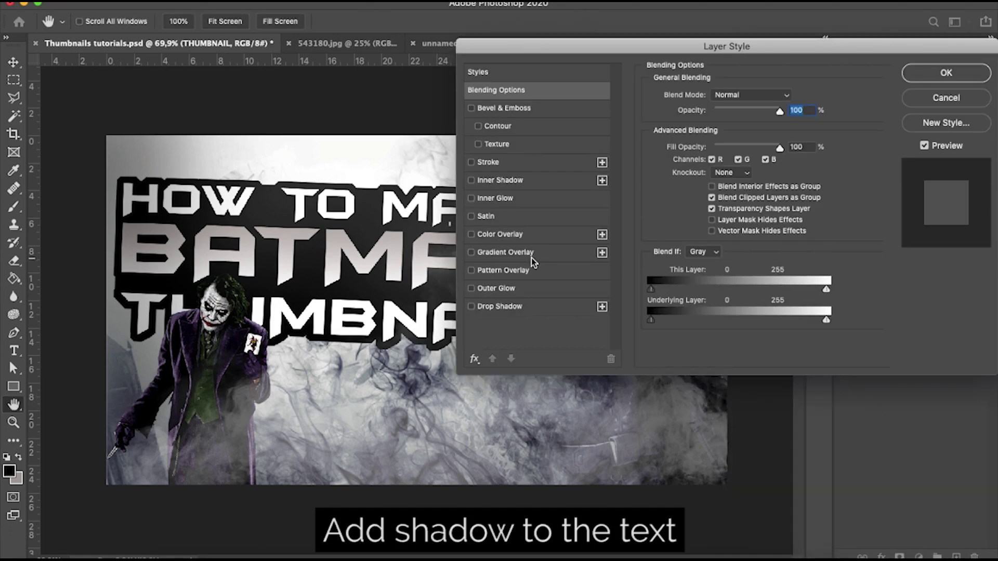
pyautogui.click(471, 307)
pyautogui.click(500, 306)
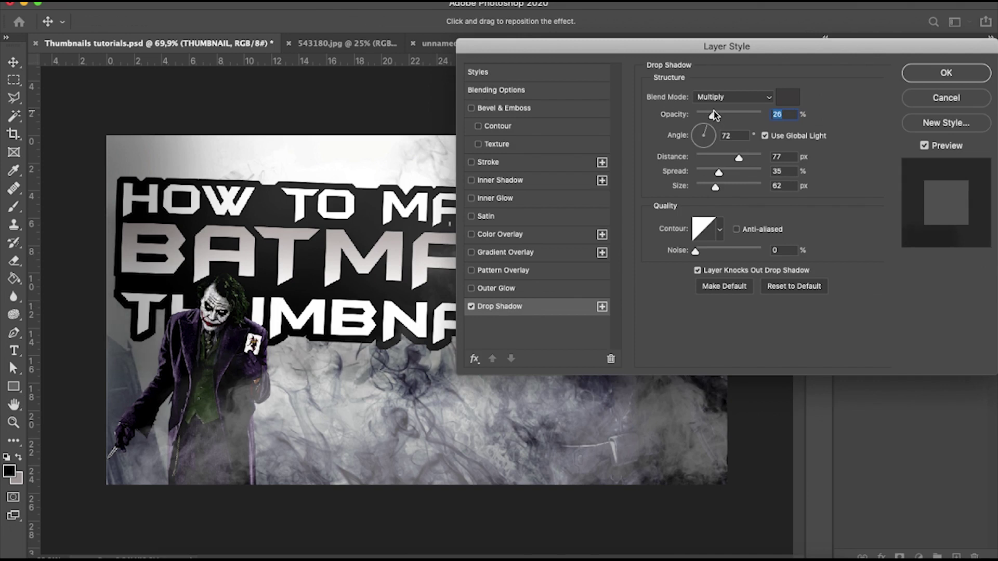
pyautogui.moveTo(713, 111)
pyautogui.mouseDown()
pyautogui.moveTo(725, 116)
pyautogui.moveTo(713, 116)
pyautogui.mouseUp()
pyautogui.moveTo(719, 171); pyautogui.dragTo(723, 172)
pyautogui.click(725, 185)
pyautogui.moveTo(719, 188); pyautogui.dragTo(717, 189)
pyautogui.click(716, 115)
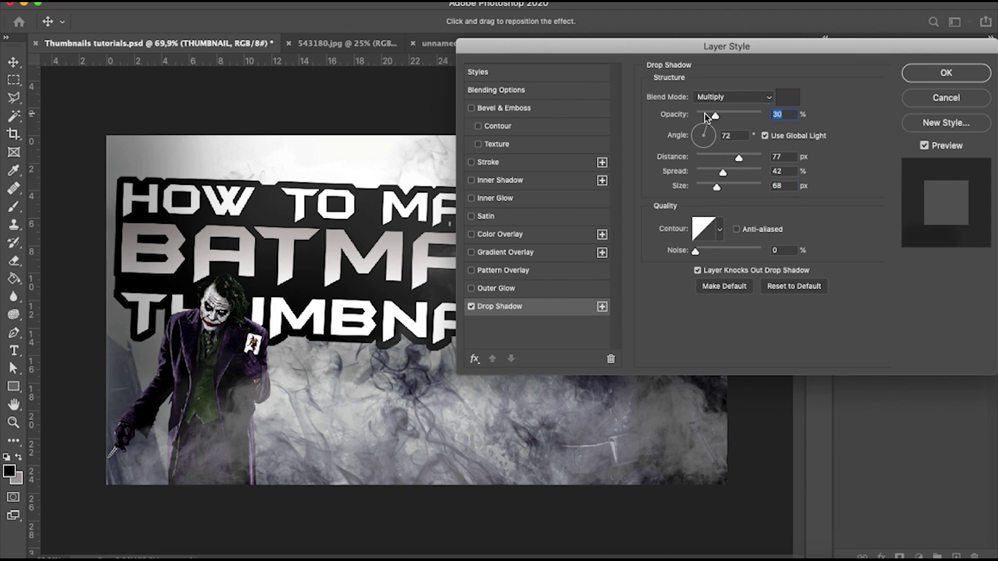
pyautogui.click(935, 76)
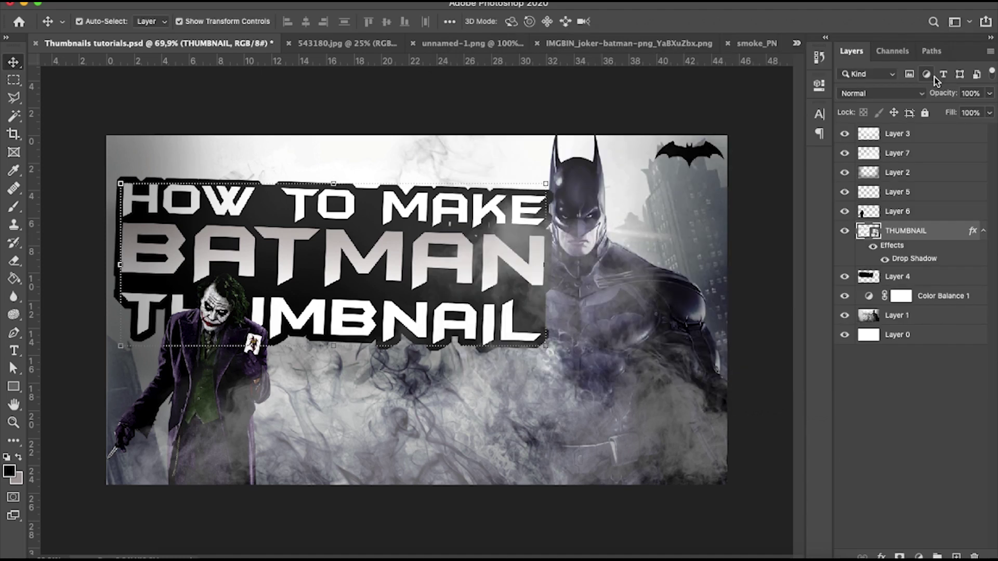
pyautogui.click(670, 110)
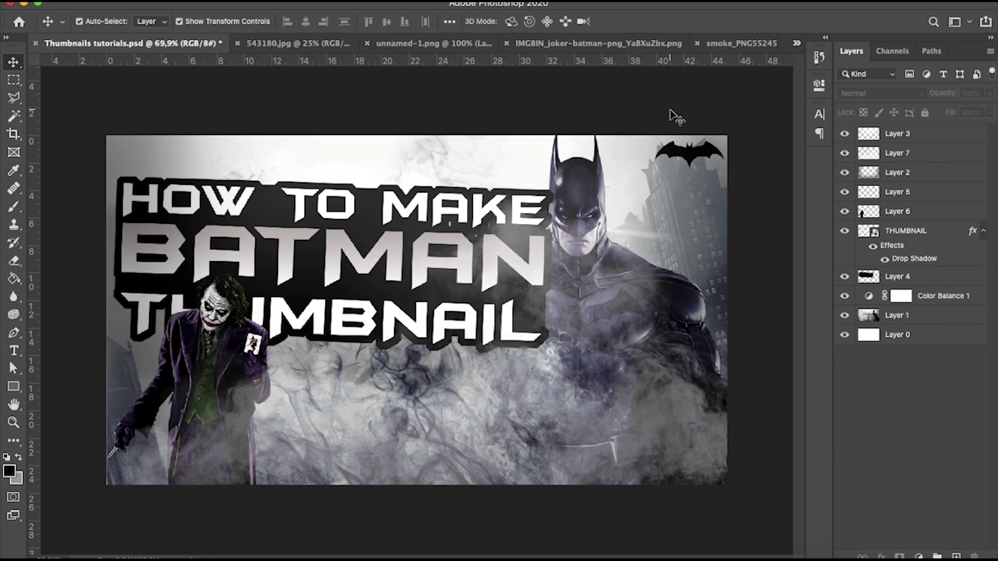
# Open the Save for Web (Legacy) export for the finished thumbnail
pyautogui.click(104, 2)
pyautogui.moveTo(136, 1)
pyautogui.moveTo(104, 2)
pyautogui.moveTo(137, 178)
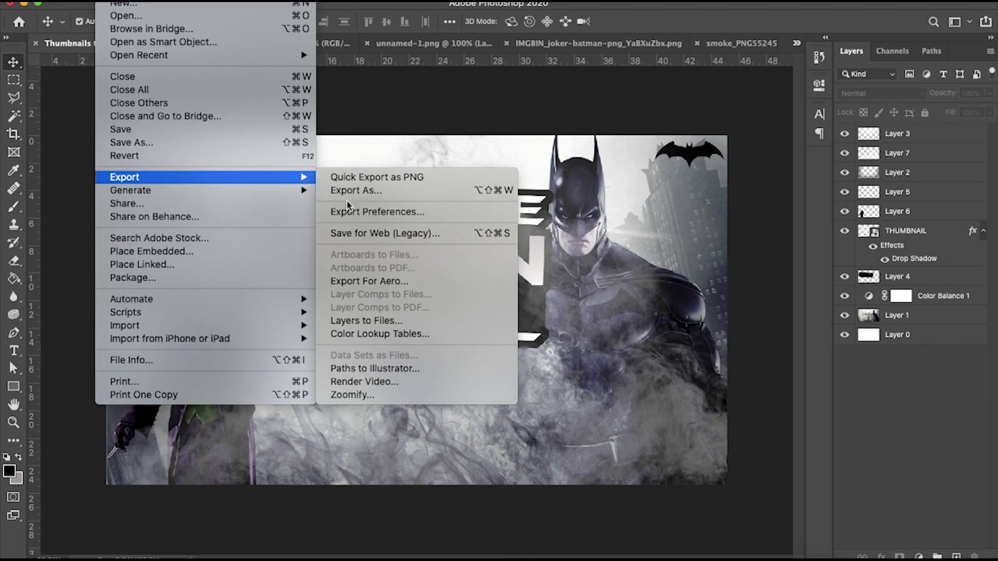
pyautogui.click(358, 233)
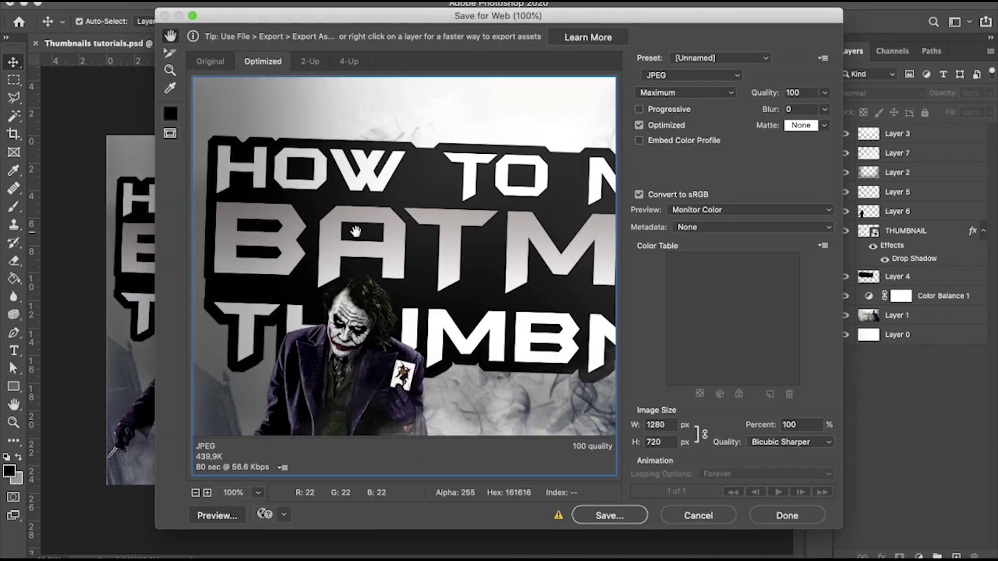